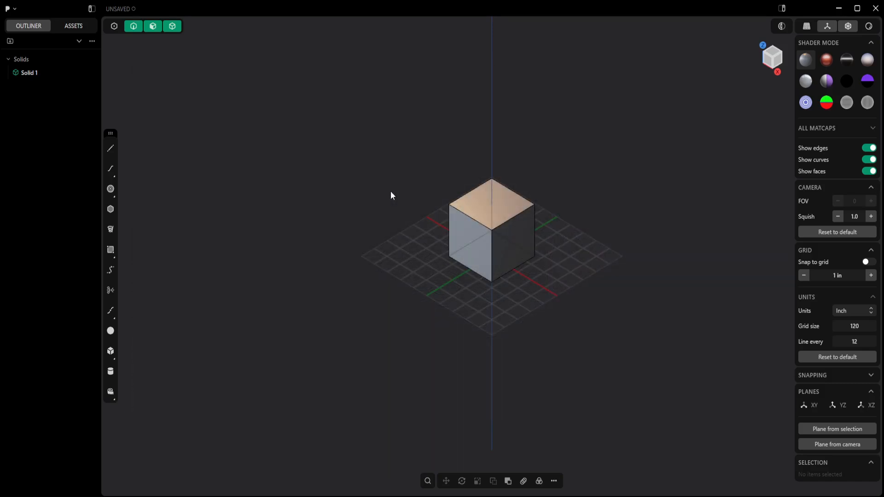
# - Delete the default box from the scene
pyautogui.click(507, 191)
pyautogui.press('Delete')
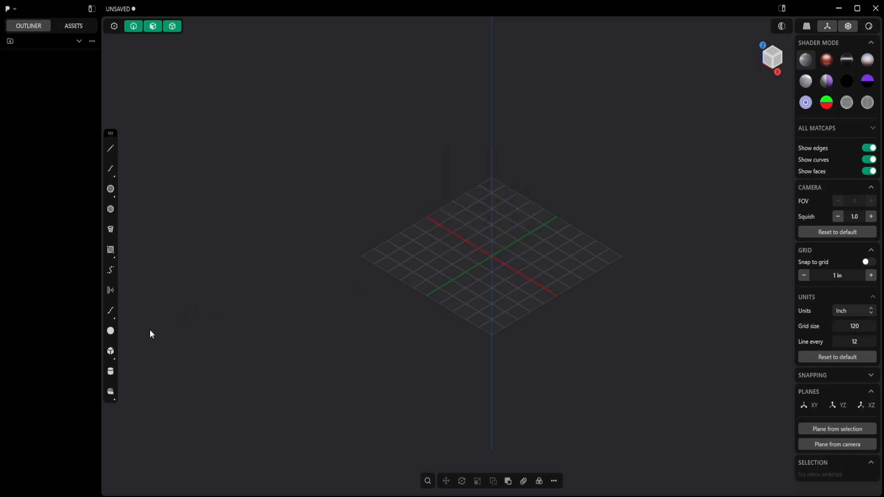
# - Create a cylinder at the origin with a radius of 3 in and a height of 10 in
pyautogui.click(112, 374)
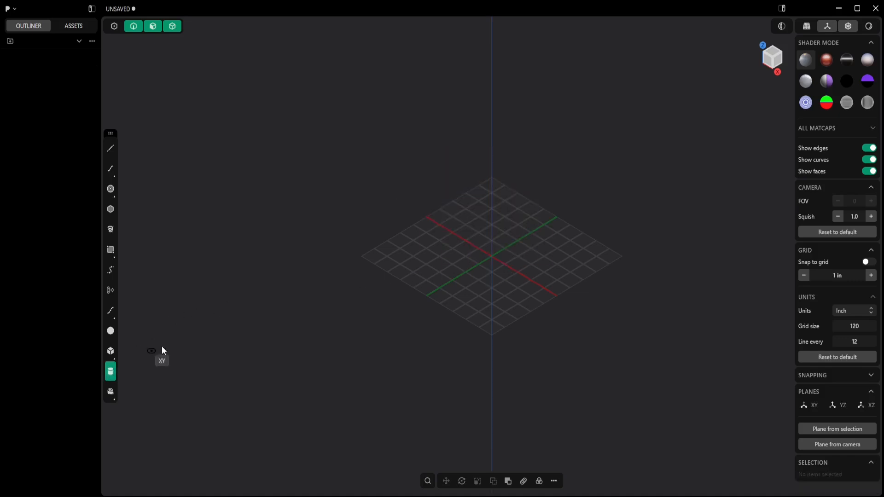
pyautogui.click(492, 256)
pyautogui.click(504, 261)
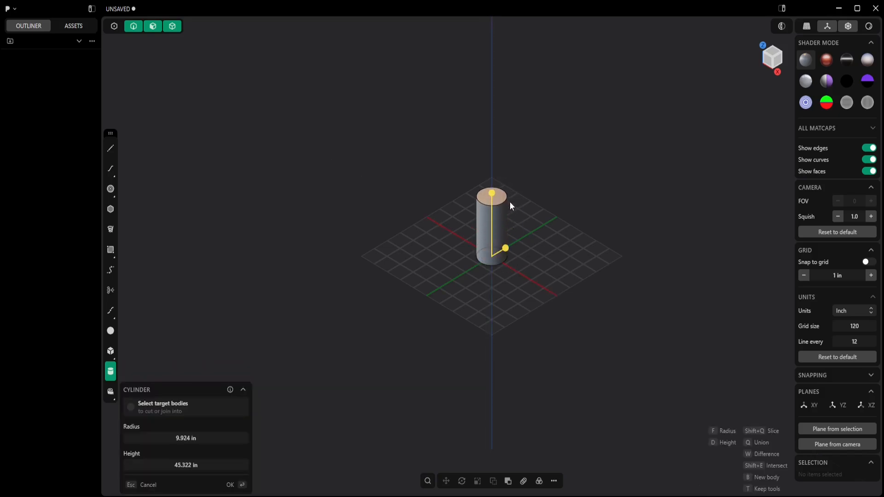
pyautogui.click(205, 442)
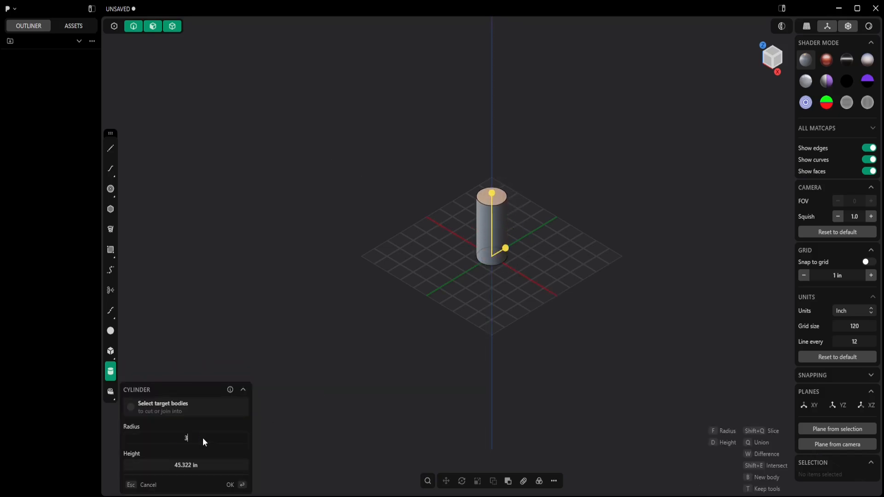
pyautogui.write('3')
pyautogui.click(196, 466)
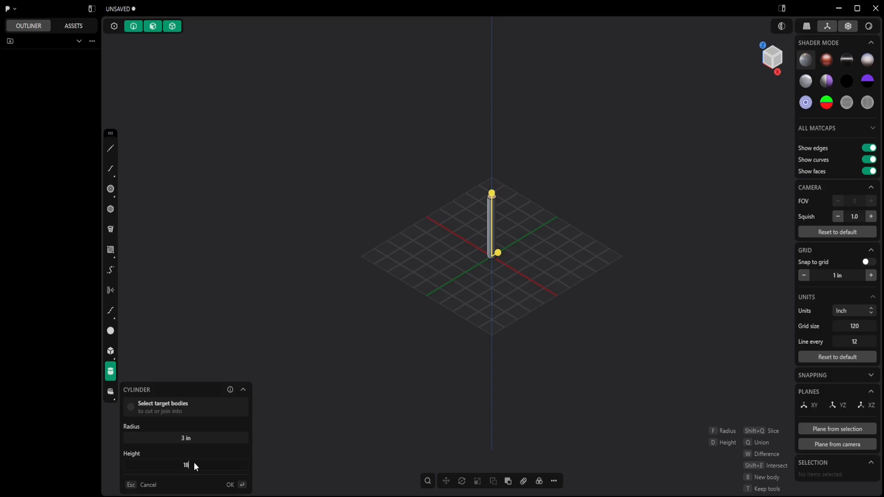
pyautogui.click(230, 485)
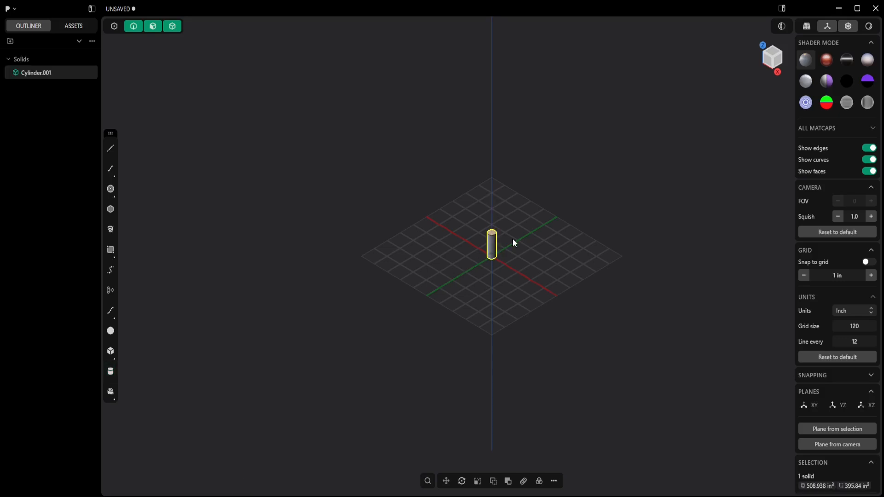
# - Duplicate the cylinder in place
pyautogui.press('/')
pyautogui.moveTo(555, 239); pyautogui.dragTo(533, 230, button='middle')
pyautogui.hotkey('ctrl', 'd')
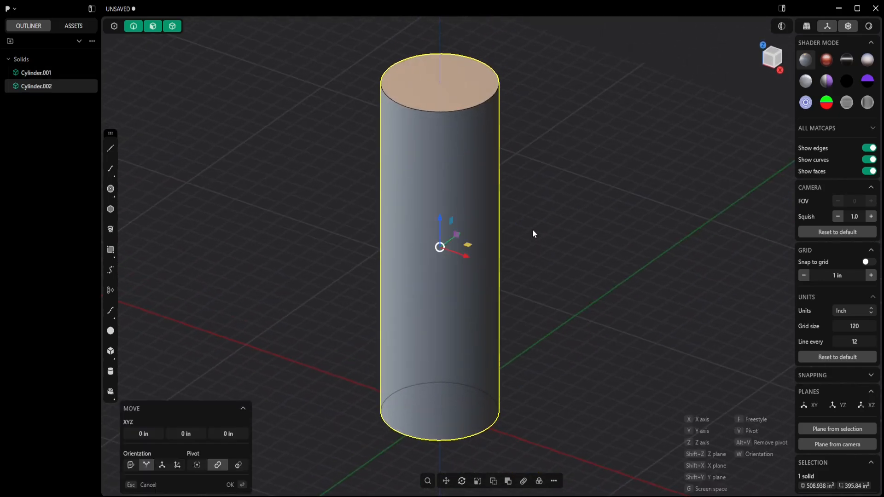
# - Scale the duplicate cylinder to 0.95 in X and Y, keeping Z at 1
pyautogui.click(478, 481)
pyautogui.moveTo(501, 261); pyautogui.dragTo(482, 255, button='middle')
pyautogui.moveTo(476, 233); pyautogui.dragTo(474, 233)
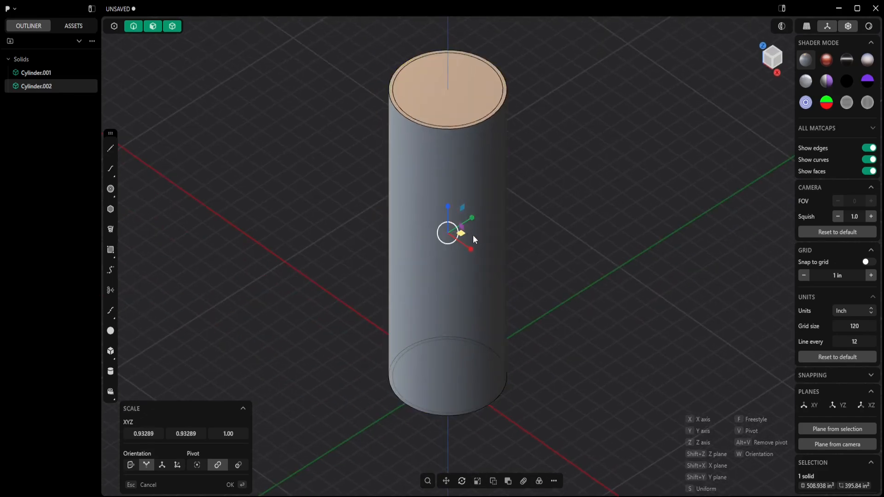
pyautogui.write('0.95')
pyautogui.click(186, 435)
pyautogui.press('BackSpace')
pyautogui.write('.95')
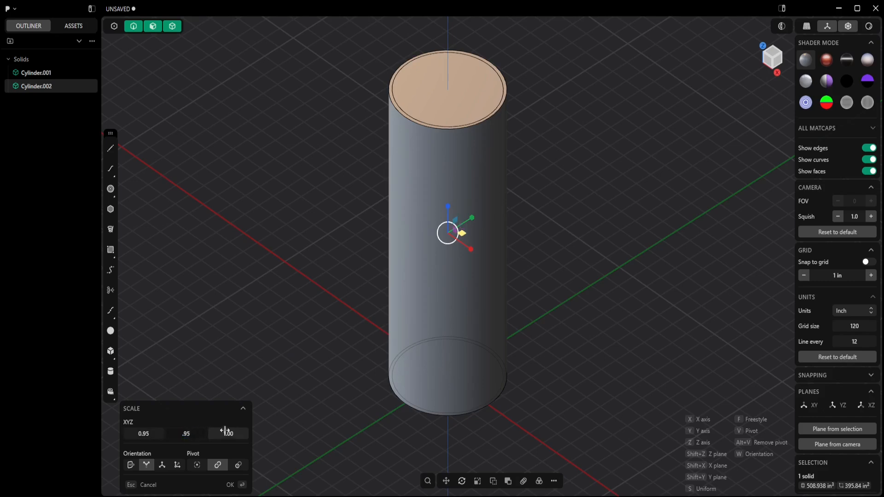
pyautogui.click(231, 485)
# - Subtract the inner cylinder from the outer cylinder with a Boolean difference to hollow it out
pyautogui.moveTo(352, 341); pyautogui.dragTo(358, 321, button='middle')
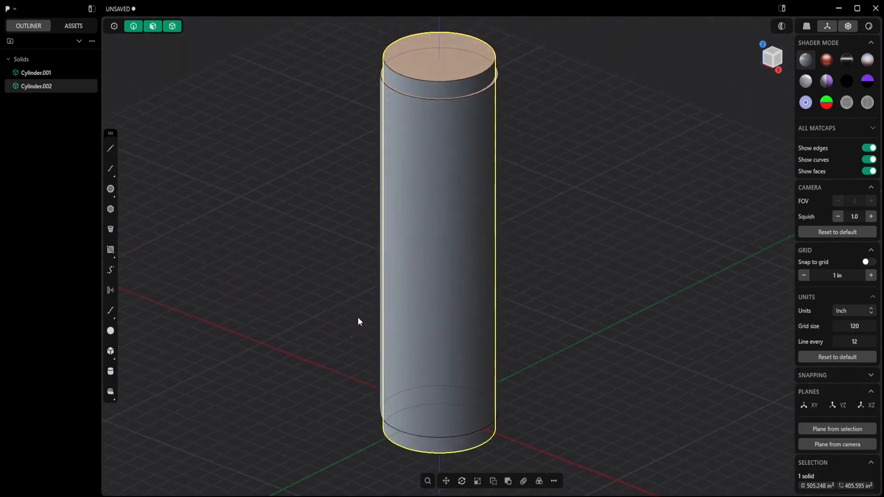
pyautogui.click(487, 212)
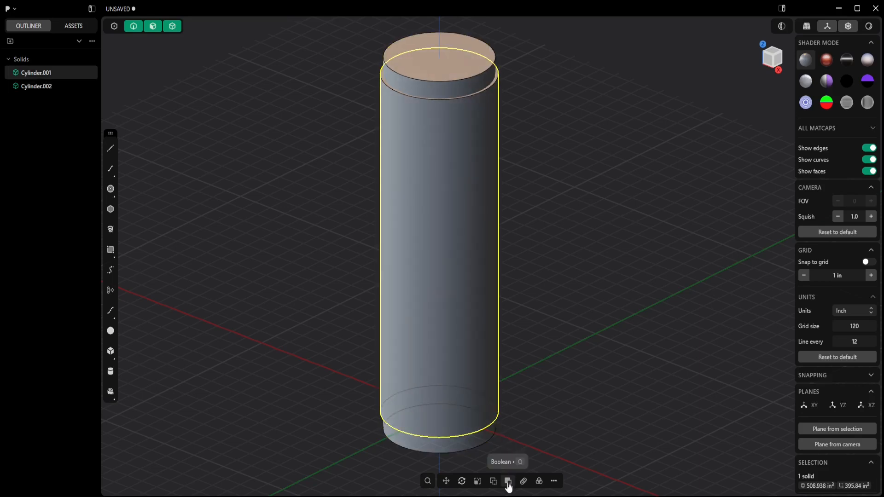
pyautogui.click(509, 482)
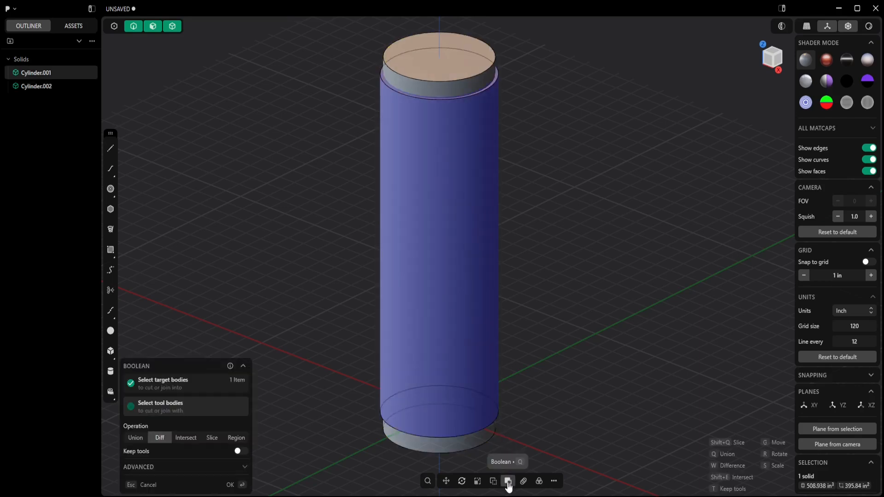
pyautogui.click(487, 52)
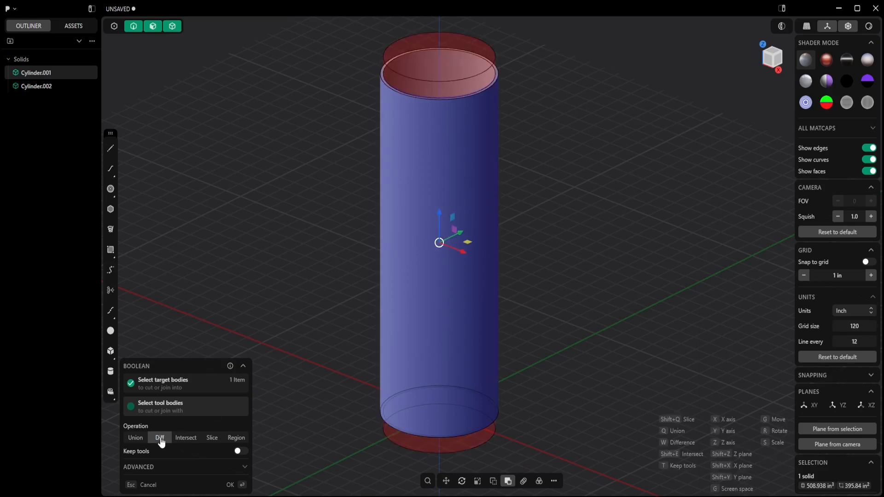
pyautogui.click(229, 485)
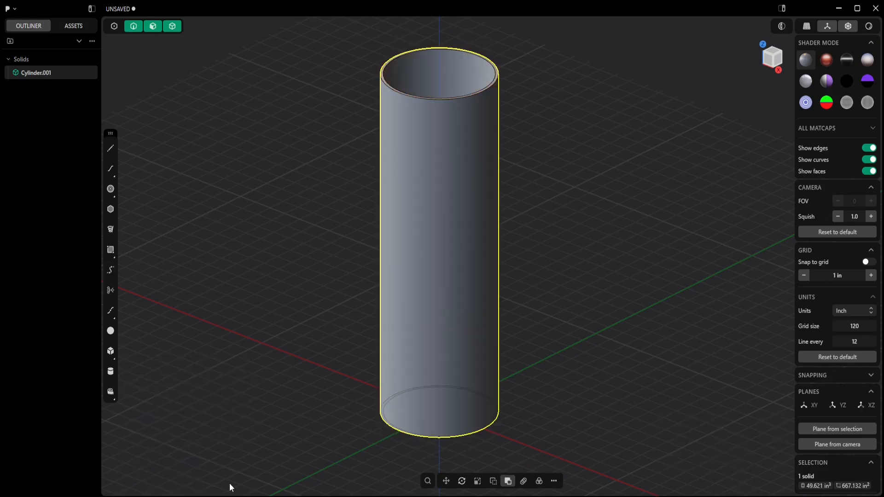
# - Import the Patterns-Clipart.jpg reference image into the scene from the top view
pyautogui.moveTo(444, 284); pyautogui.dragTo(519, 185, button='middle')
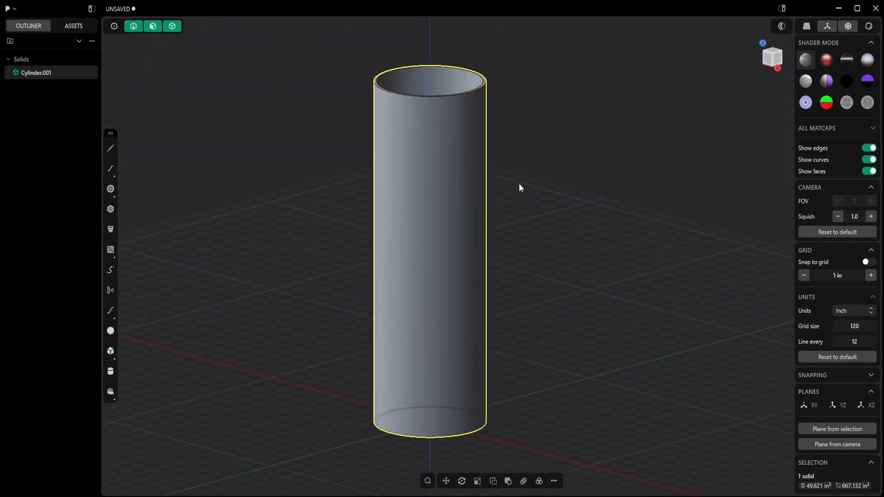
pyautogui.press('7')
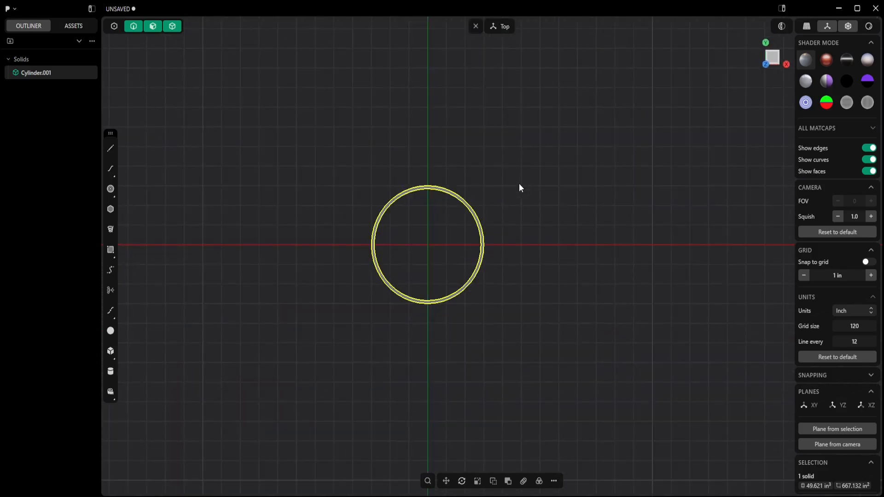
pyautogui.hotkey('alt', 'Tab')
pyautogui.moveTo(451, 203); pyautogui.dragTo(264, 307)
pyautogui.moveTo(374, 277); pyautogui.dragTo(561, 153, button='middle')
# - Rotate the pattern image 90 degrees about the X axis so it stands upright
pyautogui.click(462, 481)
pyautogui.moveTo(476, 394); pyautogui.dragTo(523, 350, button='middle')
pyautogui.moveTo(402, 358); pyautogui.dragTo(410, 390)
pyautogui.press('KP_1')
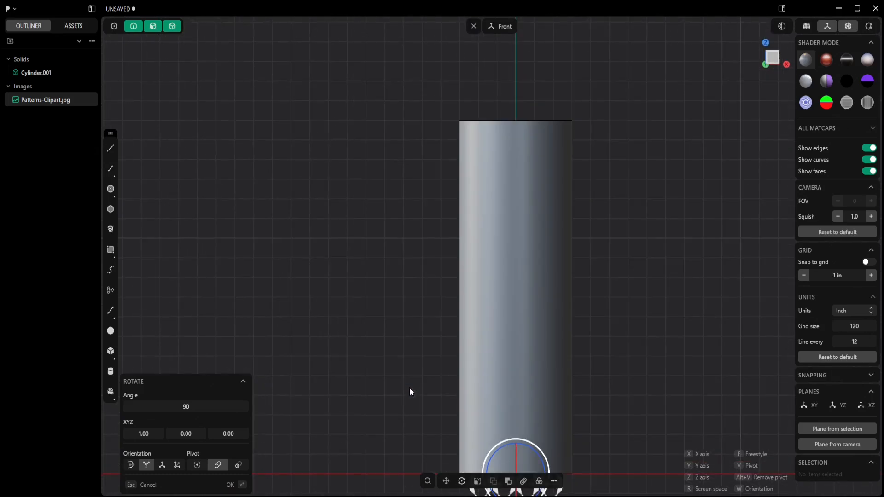
pyautogui.moveTo(377, 289); pyautogui.dragTo(367, 303, button='middle')
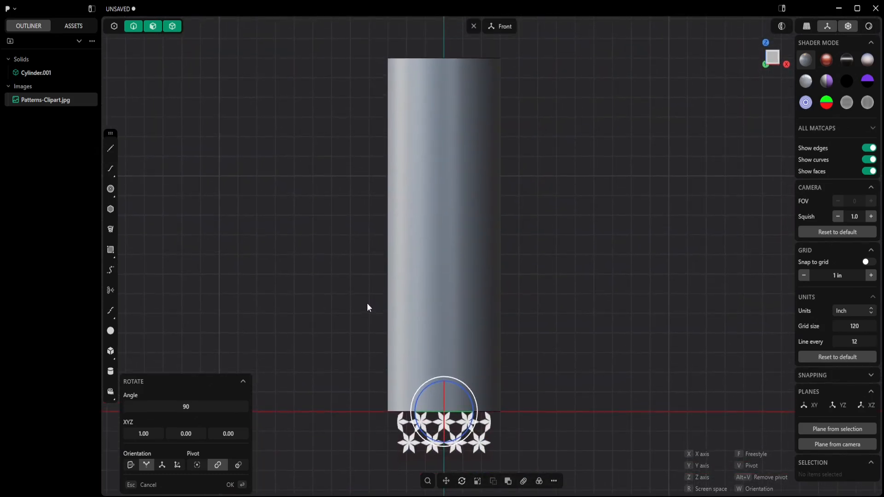
# - Move the pattern image up 9 in along Z
pyautogui.click(446, 481)
pyautogui.moveTo(444, 380); pyautogui.dragTo(444, 216)
pyautogui.click(184, 434)
pyautogui.write('9')
pyautogui.press('Return')
# - Scale the pattern image up so it covers the cylinder's height
pyautogui.click(477, 481)
pyautogui.moveTo(468, 222); pyautogui.dragTo(535, 191)
pyautogui.press('Return')
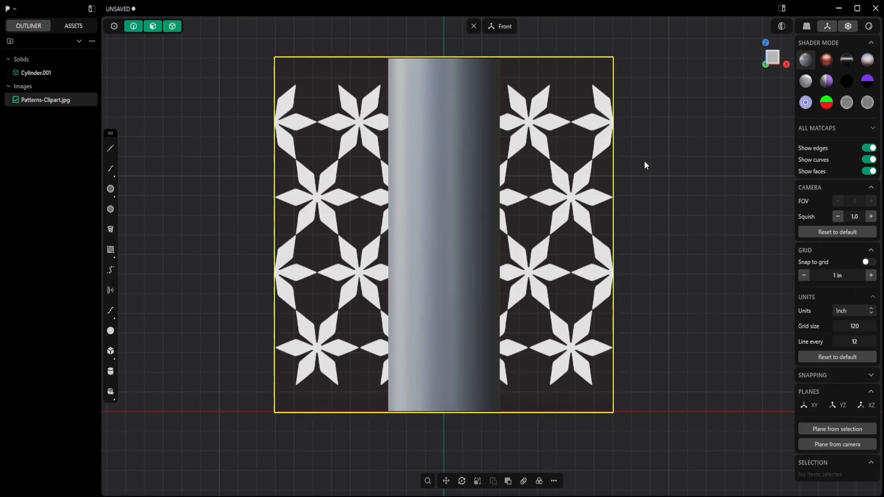
# - Rotate the pattern image back to lie flat
pyautogui.scroll(-2, 594, 195)
pyautogui.moveTo(594, 196); pyautogui.dragTo(650, 220, button='middle')
pyautogui.click(461, 482)
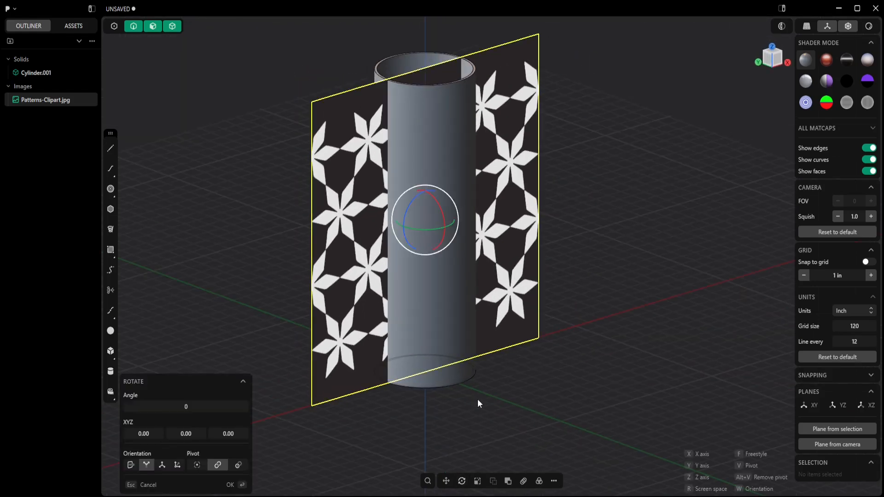
pyautogui.moveTo(449, 211); pyautogui.dragTo(410, 326)
# - Move the pattern image down 9 in along Z onto the ground plane
pyautogui.click(446, 481)
pyautogui.write('-9')
pyautogui.press('Return')
pyautogui.moveTo(551, 255); pyautogui.dragTo(541, 275, button='middle')
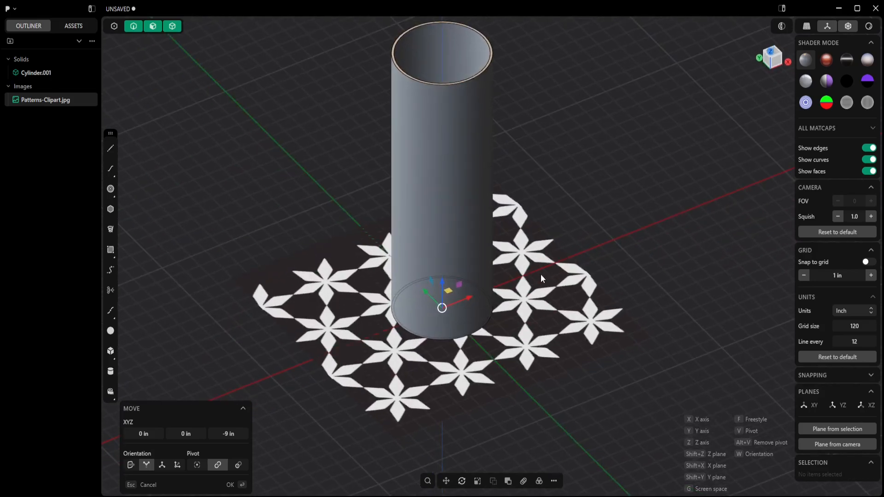
# - Hide the hollow cylinder and look straight down at the image
pyautogui.click(66, 72)
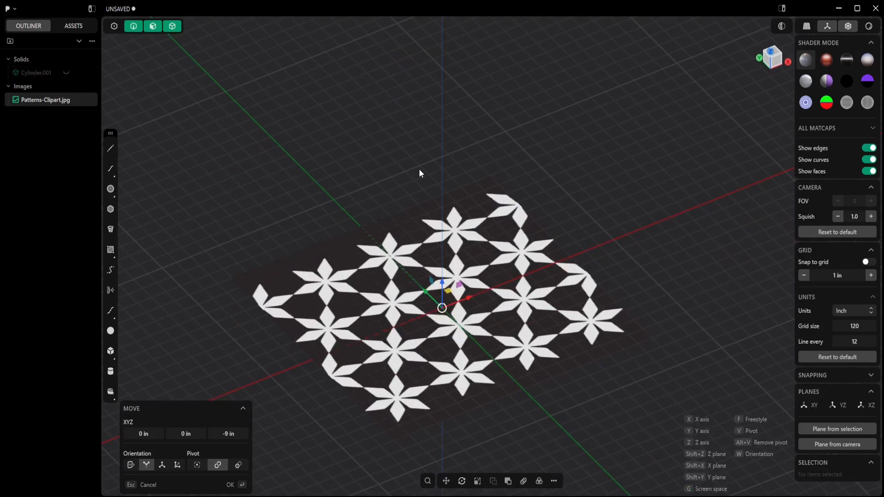
pyautogui.press('7')
# - Move the pattern image so a star's centre sits on the origin
pyautogui.keyDown('shift'); pyautogui.moveTo(501, 93); pyautogui.dragTo(432, 242, button='middle'); pyautogui.keyUp('shift')
pyautogui.scroll(5, 466, 244)
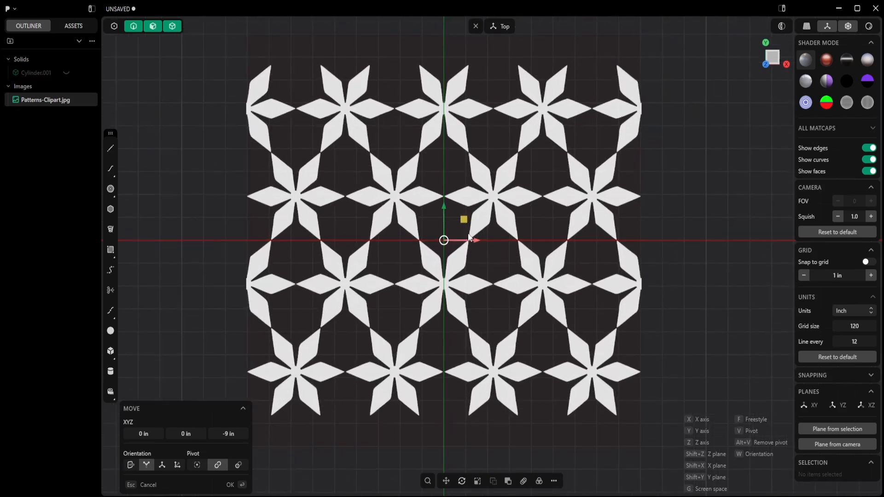
pyautogui.moveTo(456, 226); pyautogui.dragTo(519, 286)
pyautogui.scroll(3, 512, 269)
pyautogui.scroll(5, 497, 263)
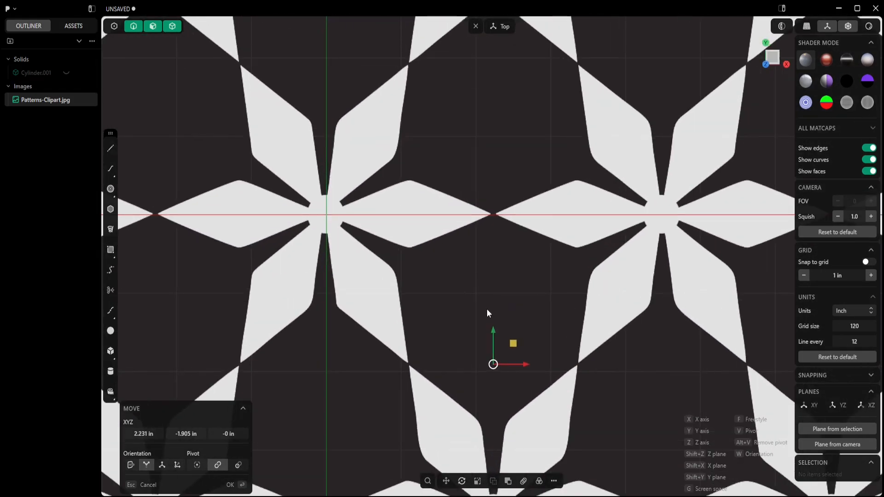
pyautogui.moveTo(492, 330); pyautogui.dragTo(493, 336)
pyautogui.moveTo(523, 366); pyautogui.dragTo(526, 369)
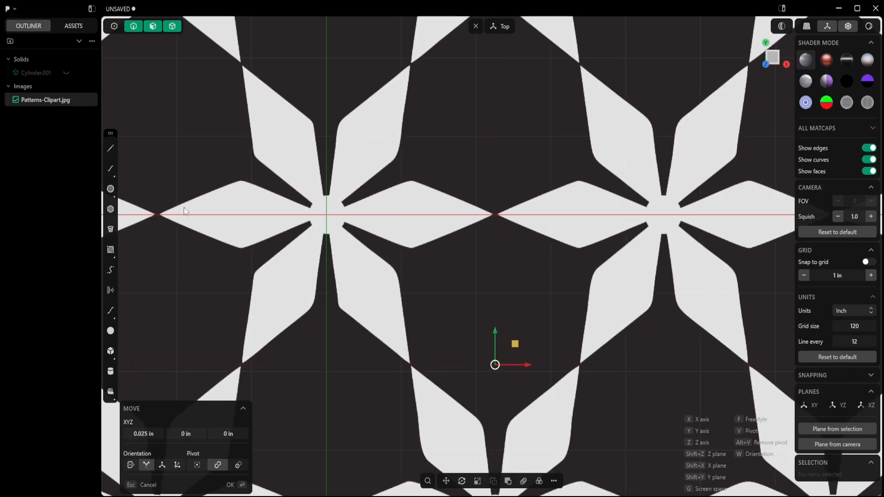
# - Draw a small circle centred on the origin at the star's centre
pyautogui.click(111, 188)
pyautogui.click(326, 215)
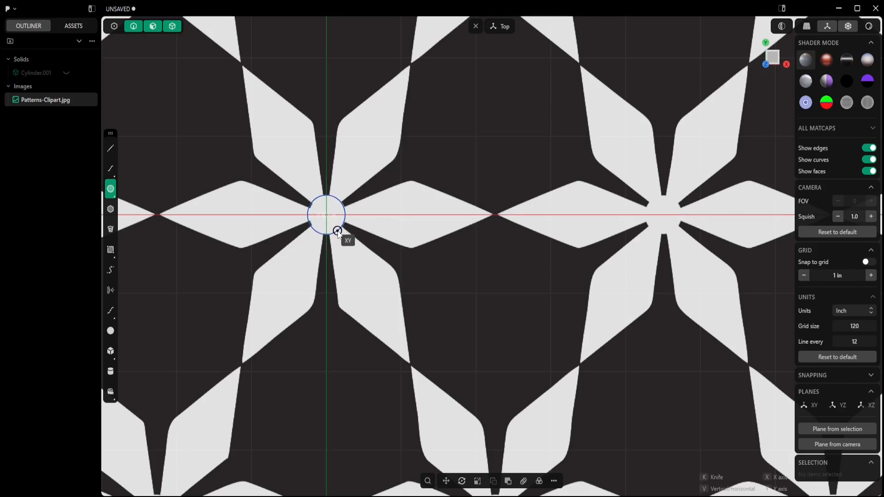
pyautogui.click(338, 231)
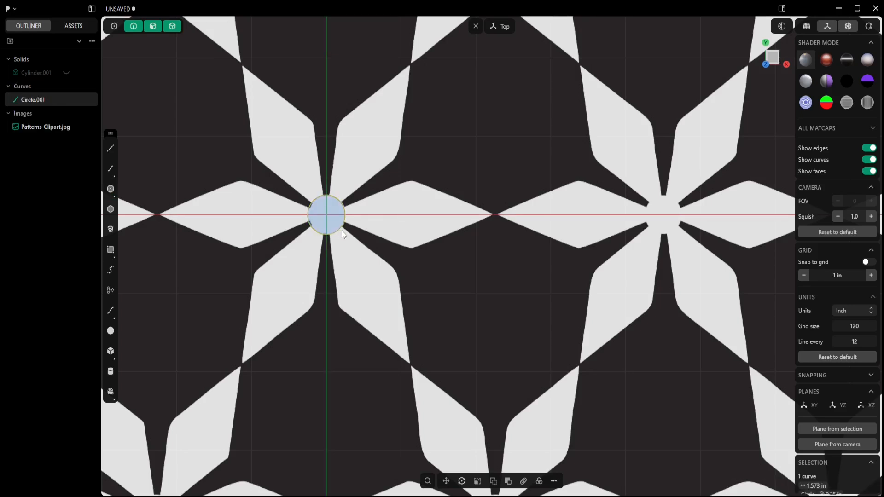
# - Draw a two-segment line from the origin along the upper edge of the right petal to its tip on the X axis, each segment about 1.2 in
pyautogui.click(110, 149)
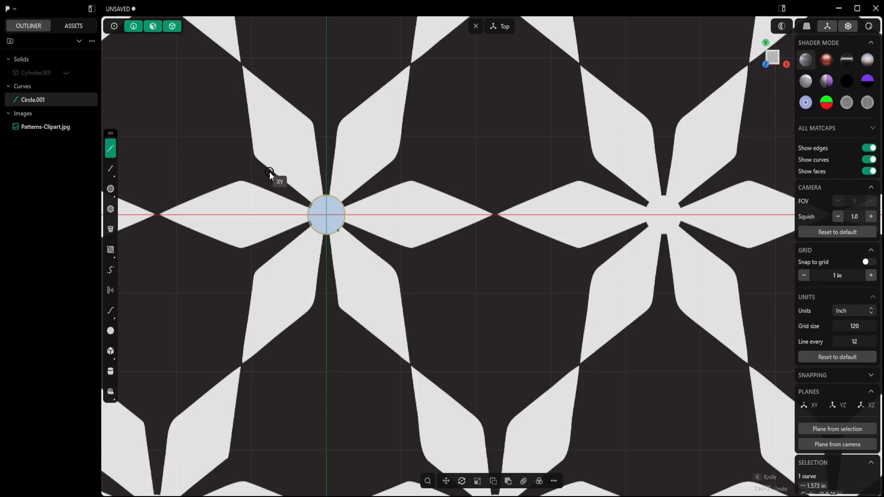
pyautogui.click(326, 215)
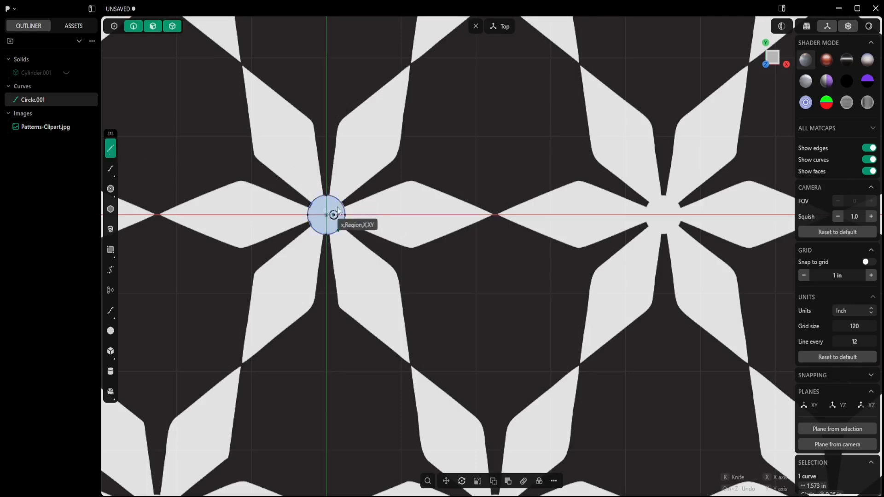
pyautogui.click(411, 179)
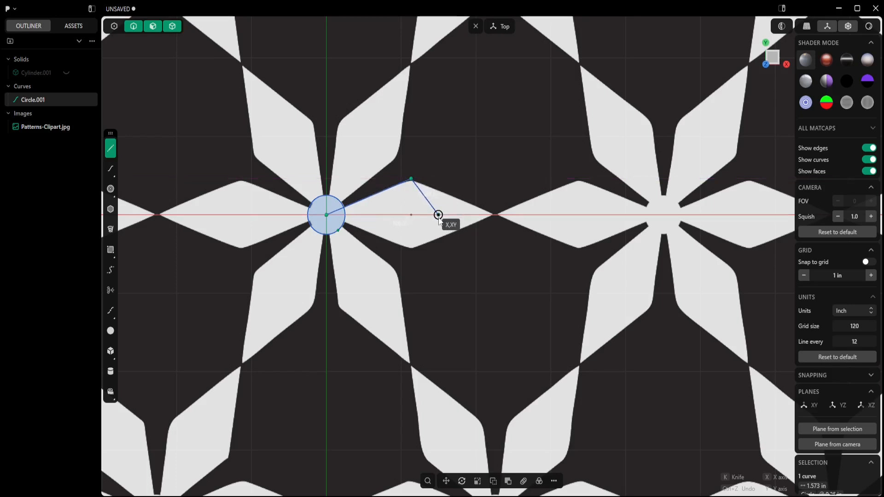
pyautogui.click(494, 215)
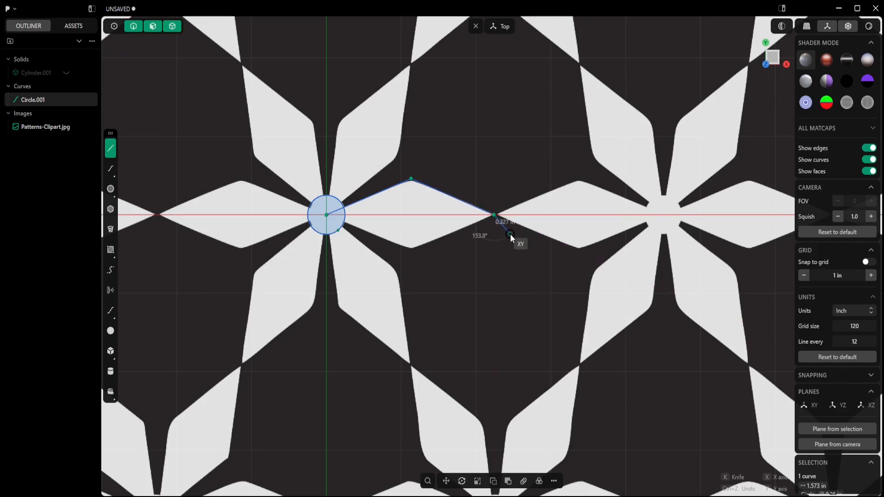
pyautogui.press('Return')
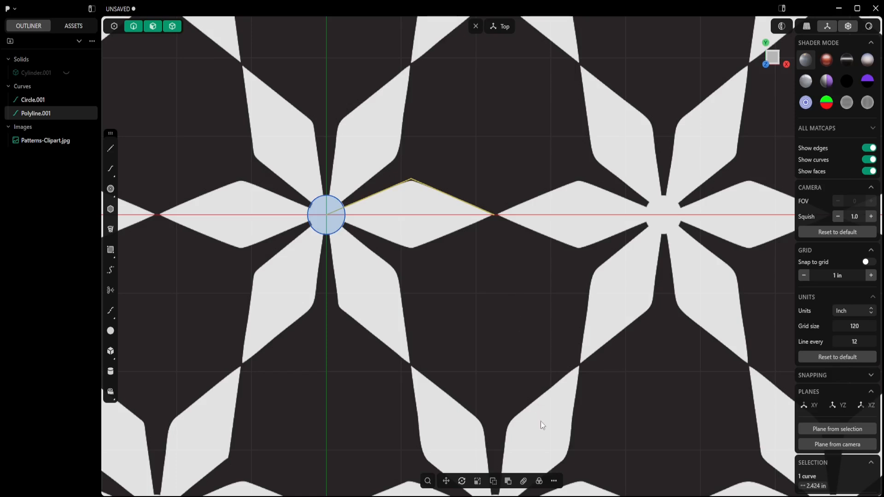
# - Mirror the line across the X axis to close the petal outline
pyautogui.click(553, 481)
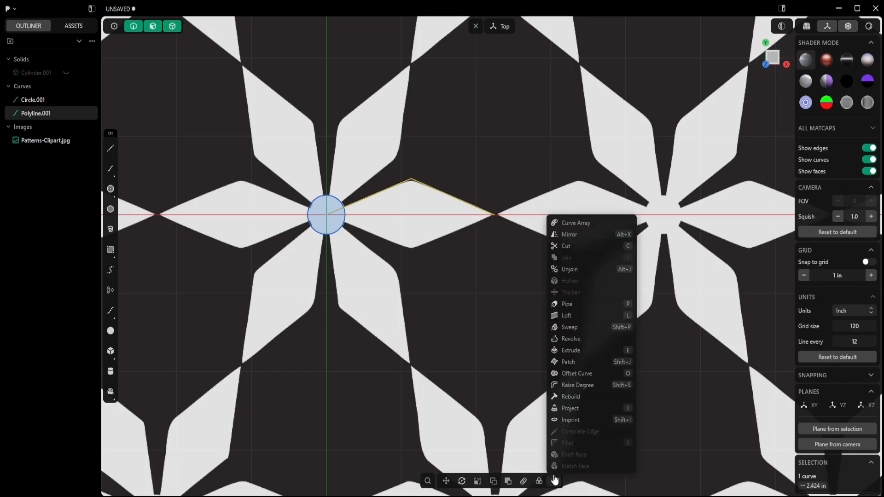
pyautogui.click(571, 235)
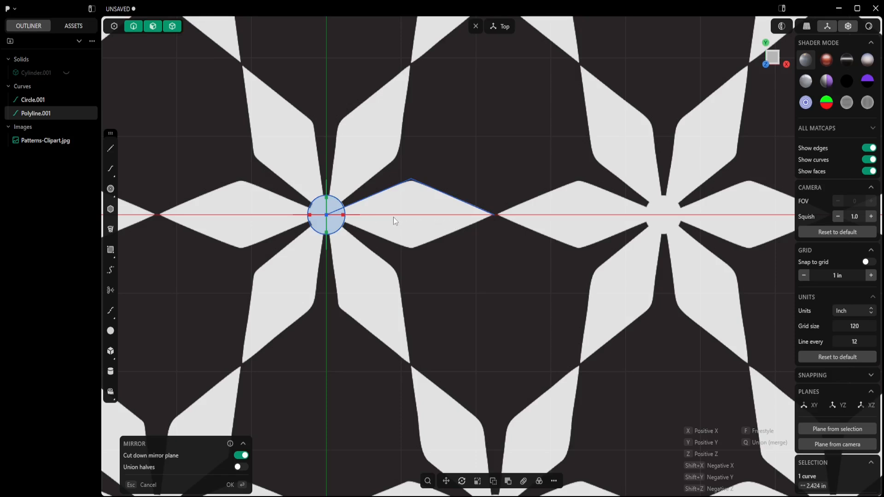
pyautogui.click(325, 197)
pyautogui.click(236, 486)
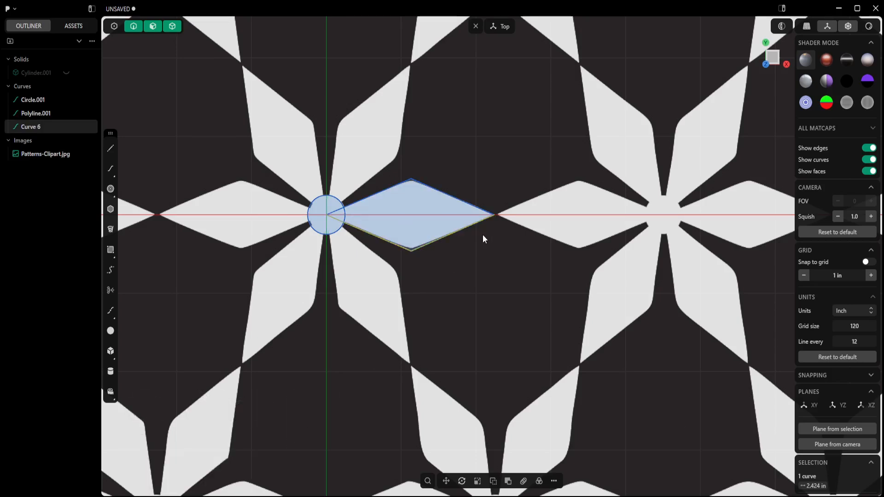
# - Join the two petal lines into one closed curve
pyautogui.click(476, 221)
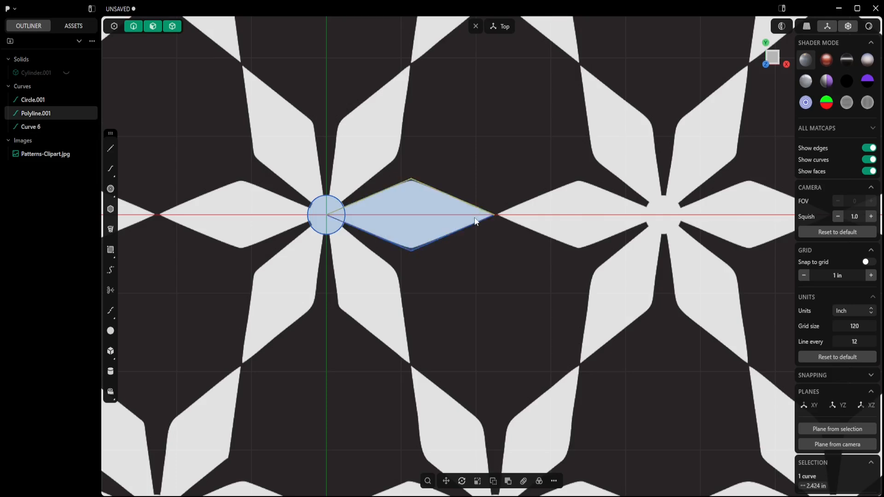
pyautogui.click(472, 224)
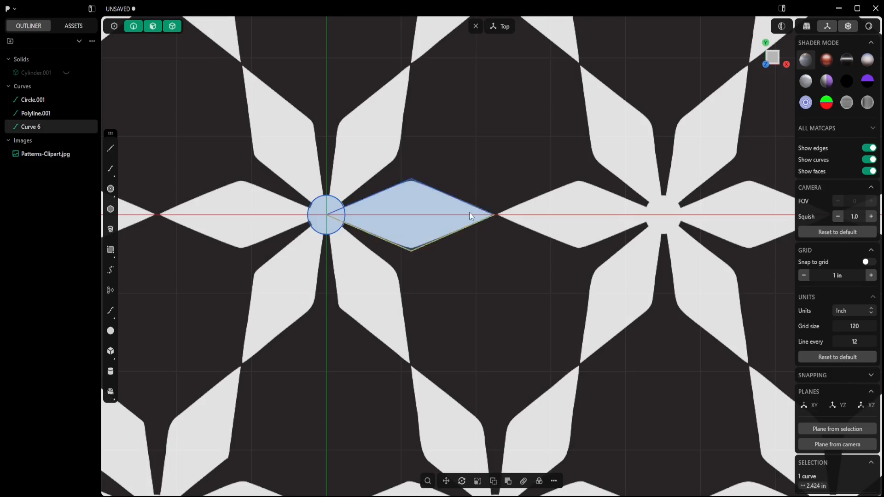
pyautogui.keyDown('shift'); pyautogui.click(468, 205); pyautogui.keyUp('shift')
pyautogui.press('j')
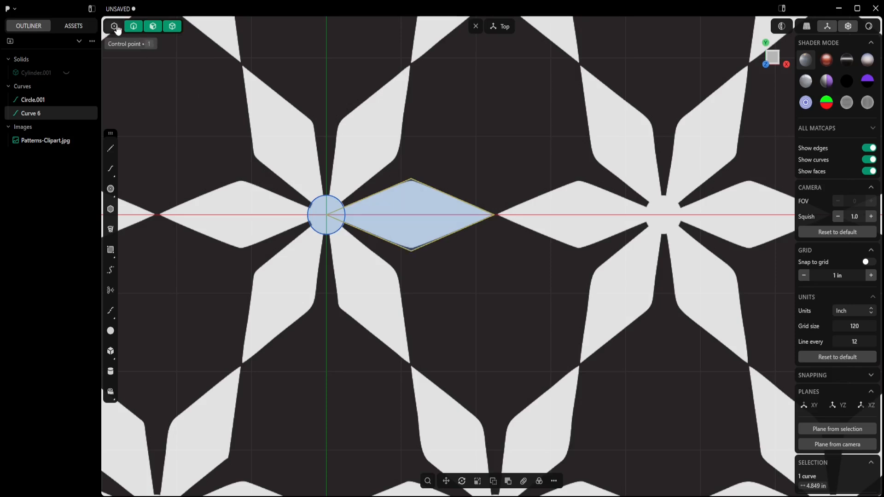
# - Fillet the petal's upper and lower corners with a radius of about 0.266 in
pyautogui.click(115, 27)
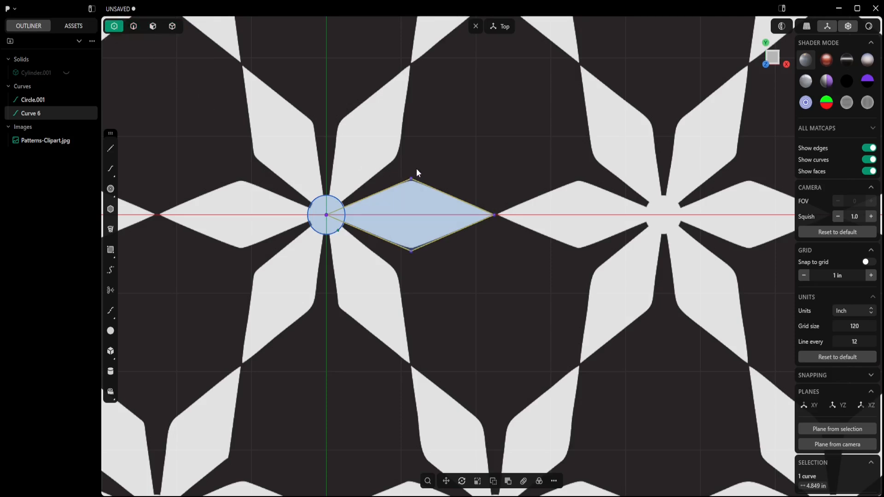
pyautogui.click(411, 180)
pyautogui.keyDown('shift'); pyautogui.moveTo(412, 257); pyautogui.dragTo(411, 262); pyautogui.keyUp('shift')
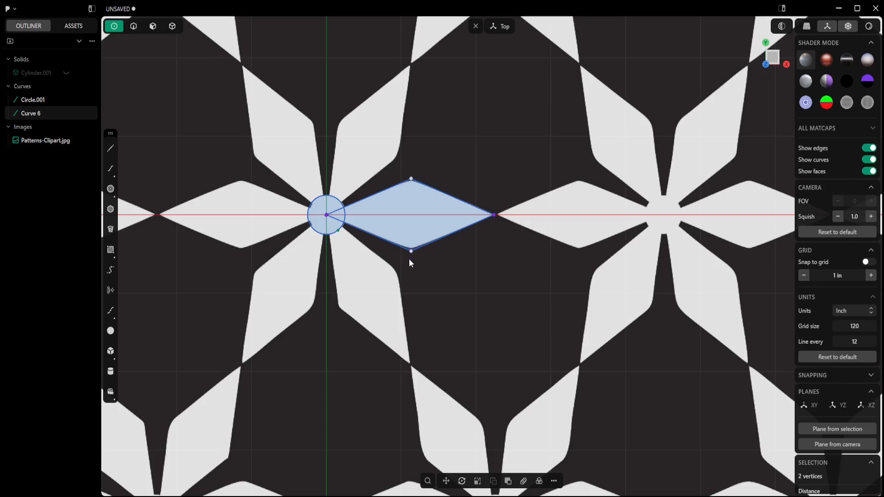
pyautogui.rightClick(409, 260)
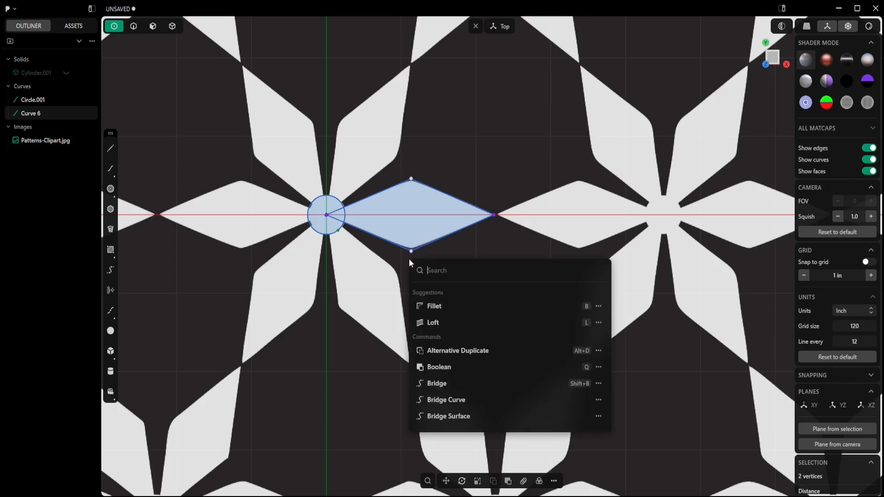
pyautogui.click(436, 307)
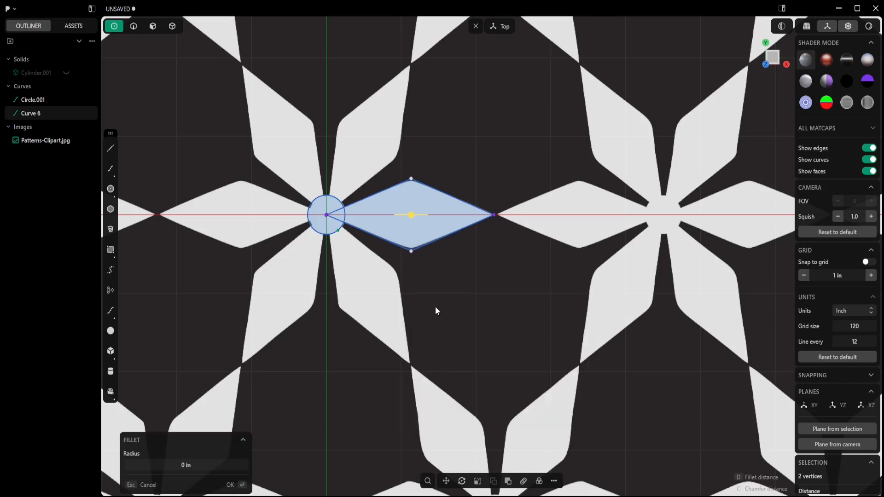
pyautogui.scroll(5, 427, 200)
pyautogui.moveTo(400, 227); pyautogui.dragTo(436, 179)
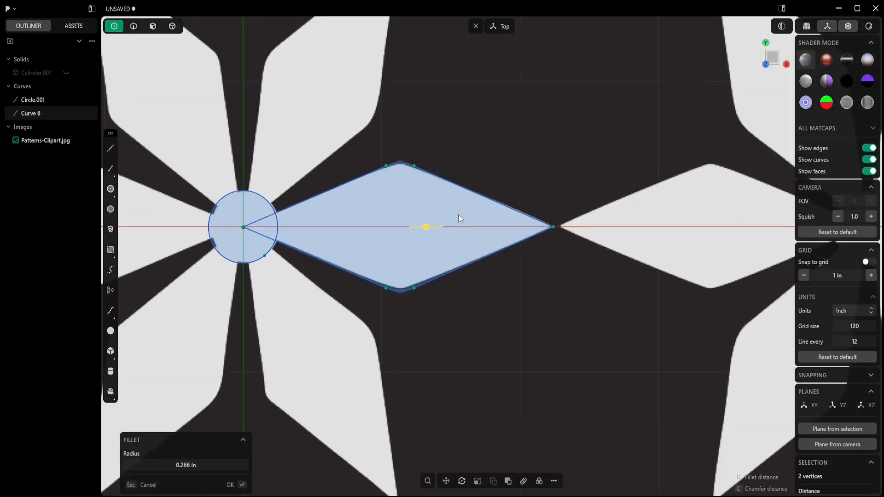
pyautogui.press('Return')
# - Fillet the petal's outer tip with a radius of about 0.015 in
pyautogui.click(554, 228)
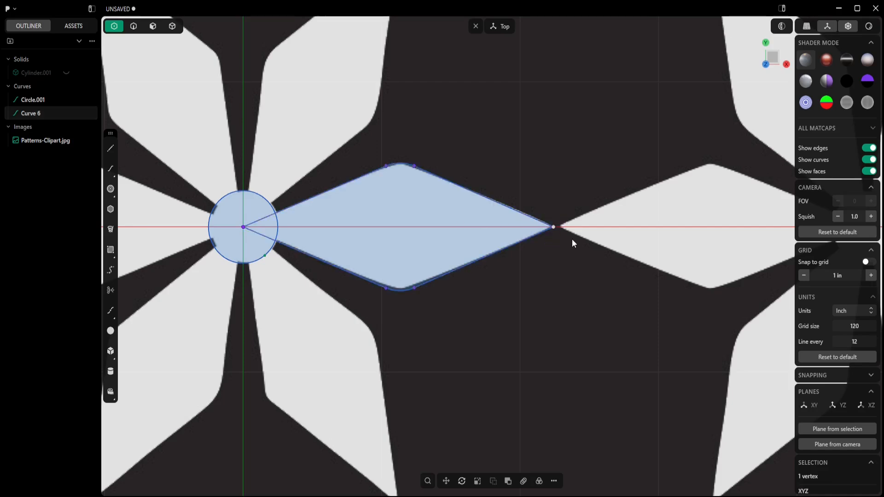
pyautogui.scroll(4, 572, 239)
pyautogui.rightClick(562, 233)
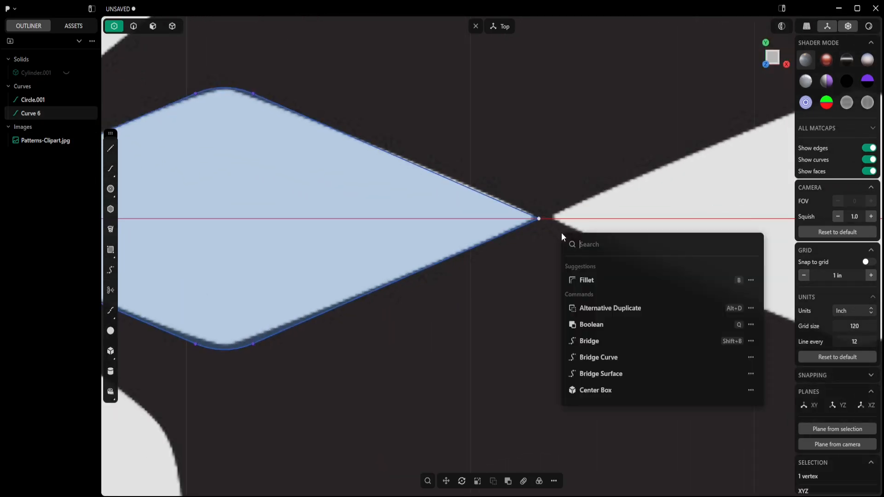
pyautogui.click(587, 282)
pyautogui.moveTo(539, 219); pyautogui.dragTo(544, 218)
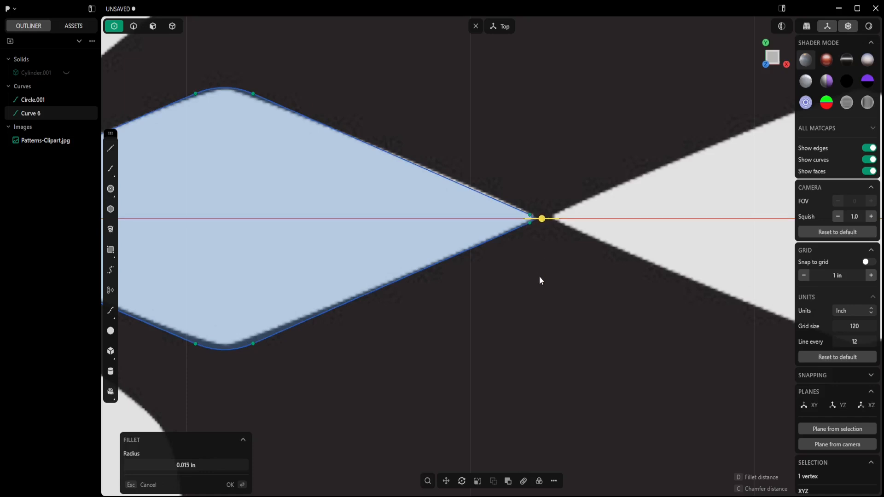
pyautogui.press('Return')
# - Radial-array the petal curve around the origin into 6 copies over 360 degrees
pyautogui.scroll(-5, 540, 277)
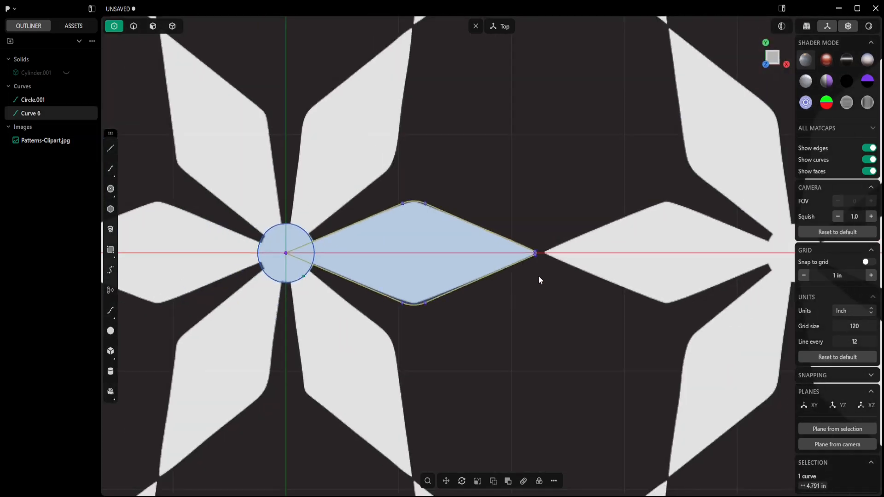
pyautogui.scroll(-2, 540, 280)
pyautogui.moveTo(540, 279); pyautogui.dragTo(590, 279, button='middle')
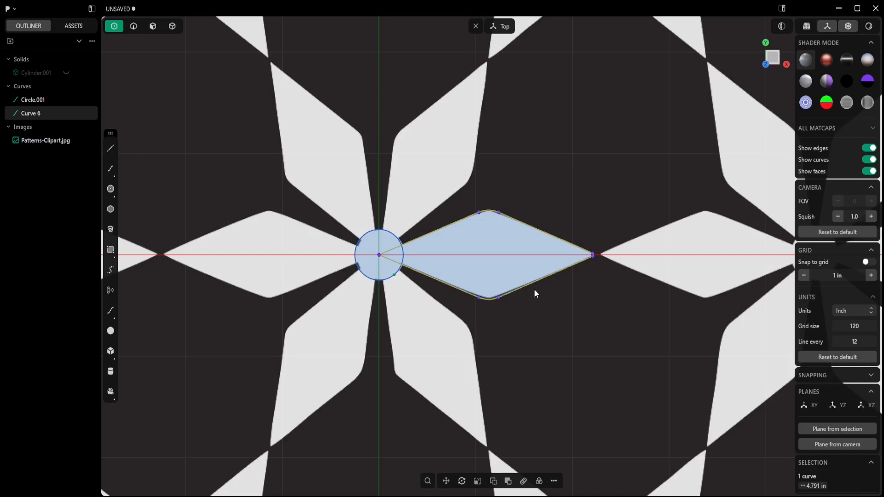
pyautogui.click(133, 28)
pyautogui.click(538, 481)
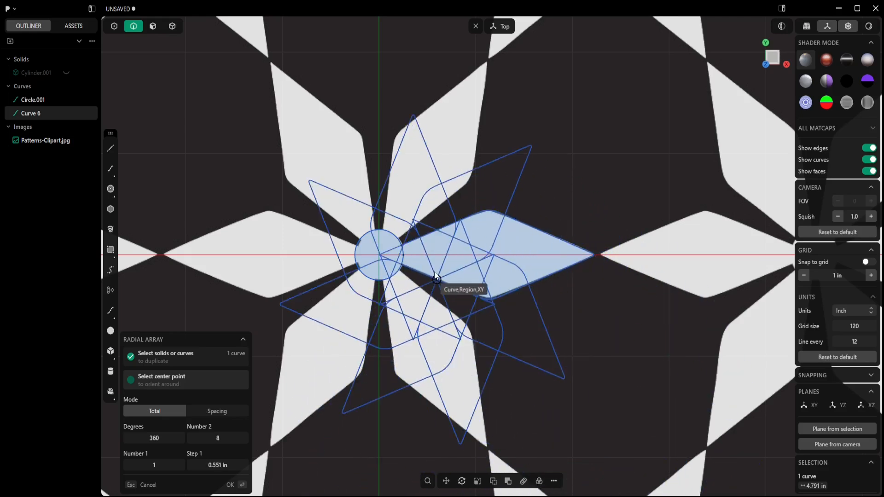
pyautogui.click(379, 255)
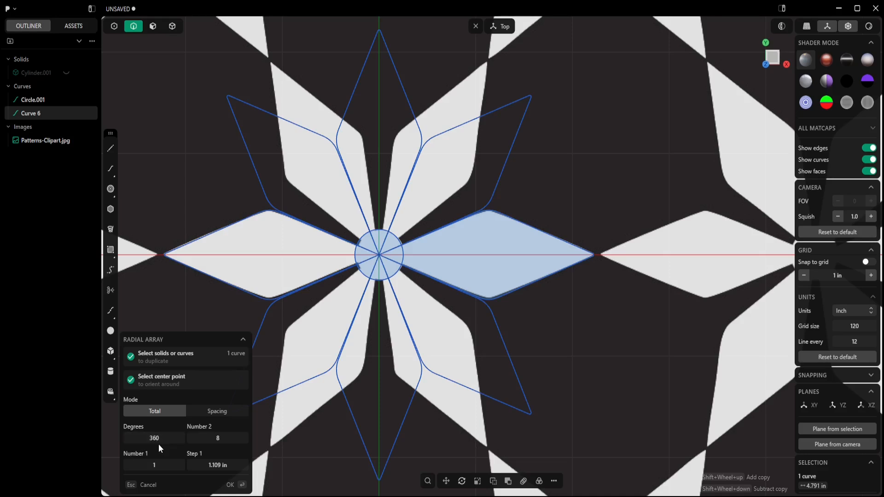
pyautogui.click(219, 442)
pyautogui.press('Return')
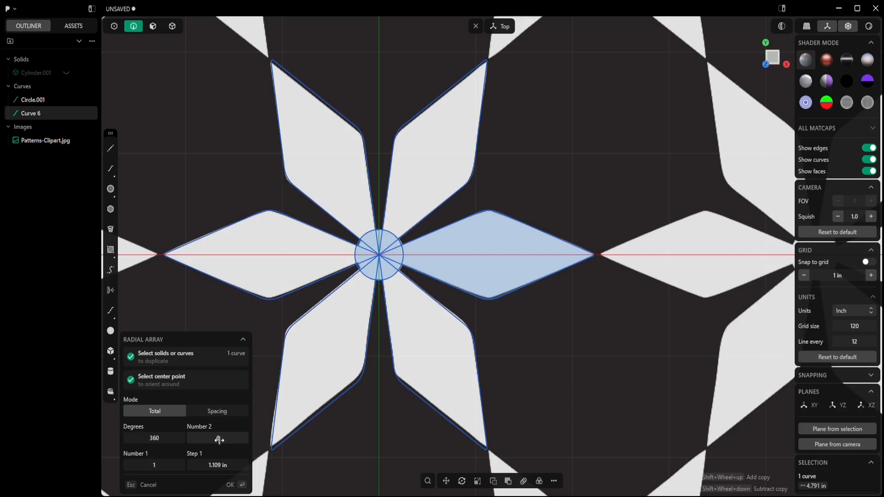
pyautogui.click(230, 486)
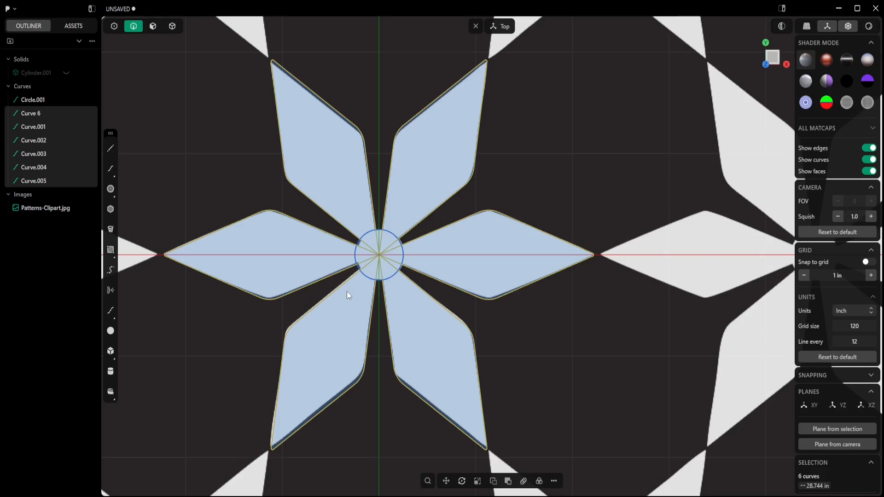
# - Trim away the centre circle's arc segments between the petals with the Trim tool
pyautogui.click(376, 304)
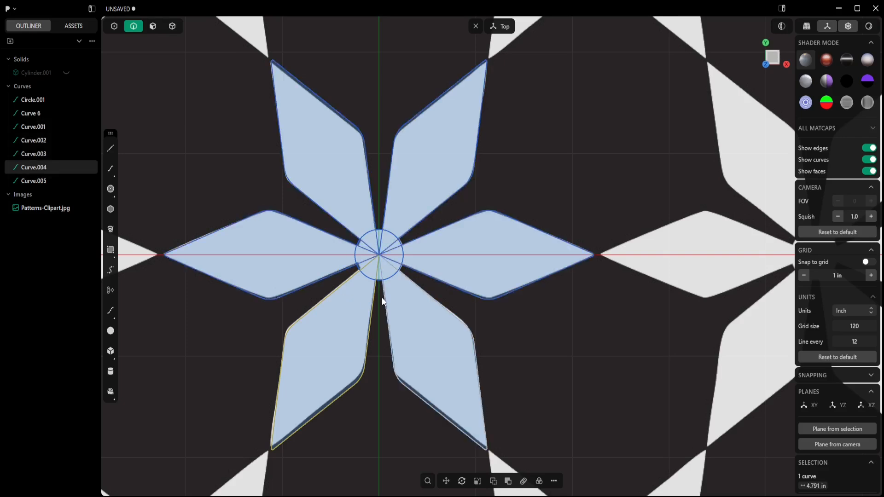
pyautogui.click(421, 275)
pyautogui.click(401, 267)
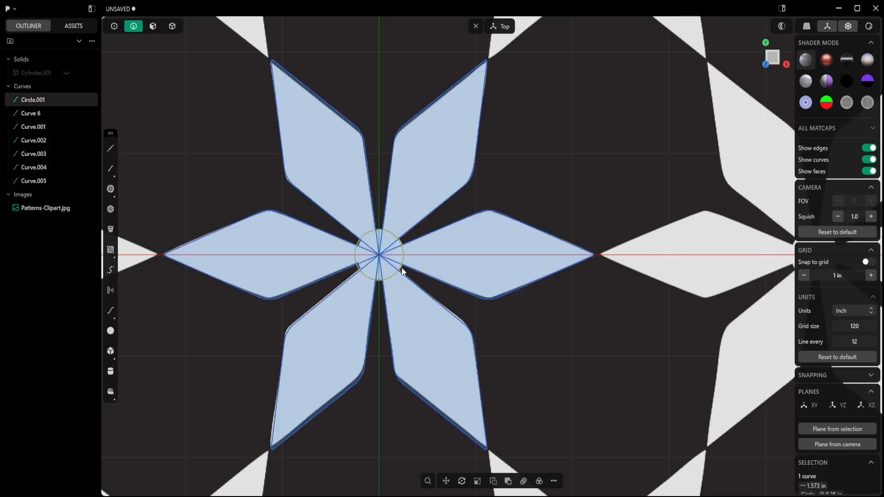
pyautogui.write('f')
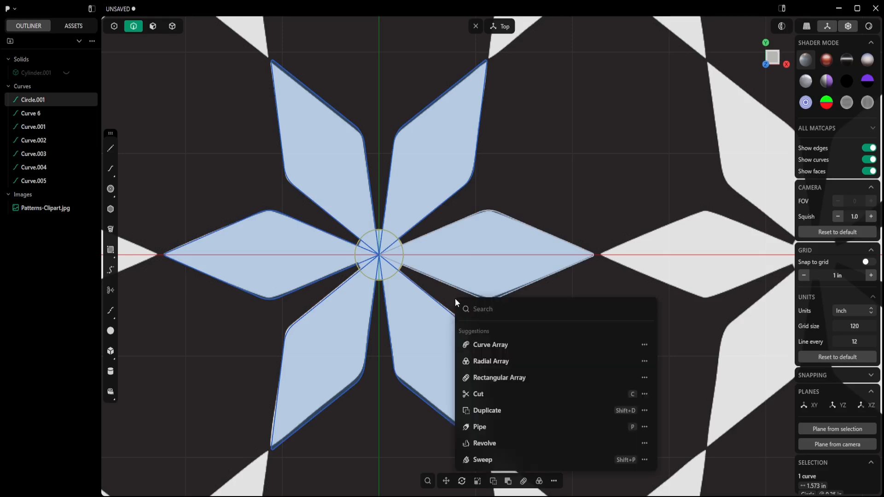
pyautogui.write('tr')
pyautogui.click(481, 332)
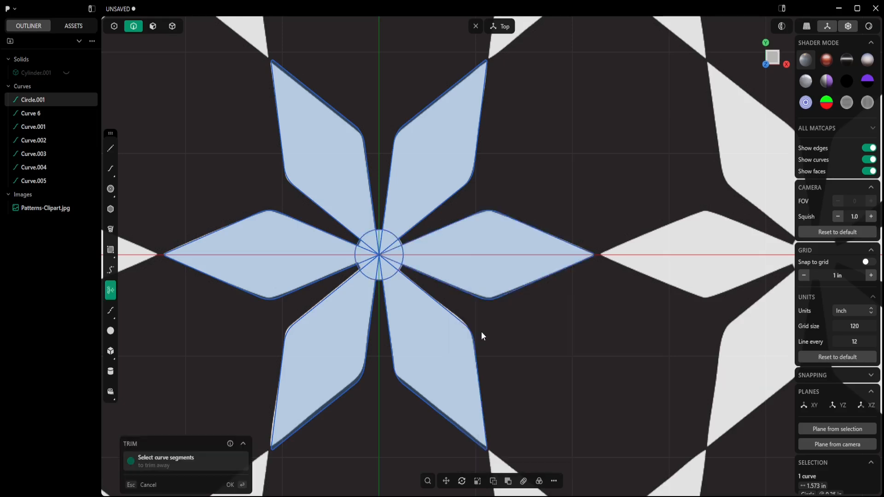
pyautogui.scroll(5, 399, 275)
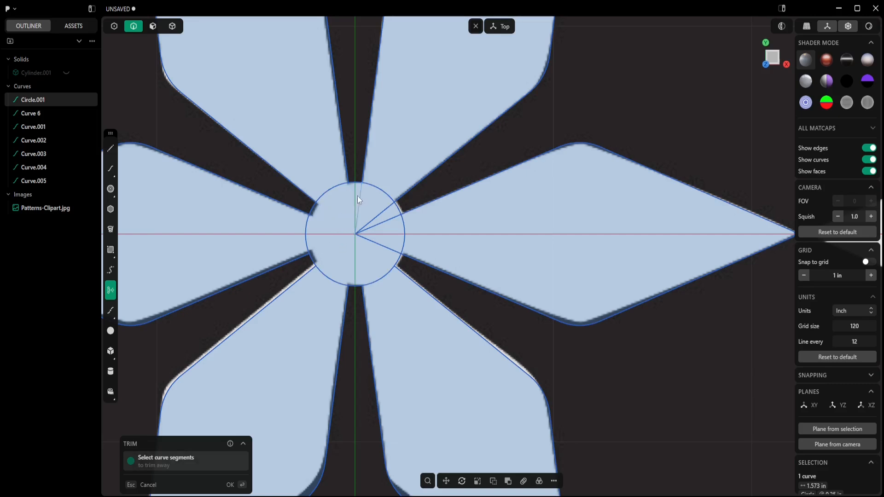
pyautogui.click(403, 238)
pyautogui.click(381, 276)
pyautogui.click(330, 279)
pyautogui.click(307, 236)
pyautogui.click(334, 189)
pyautogui.click(379, 190)
pyautogui.press('Escape')
pyautogui.scroll(-5, 390, 239)
# - Extrude the star outline 0.26 in
pyautogui.moveTo(475, 145); pyautogui.dragTo(278, 358)
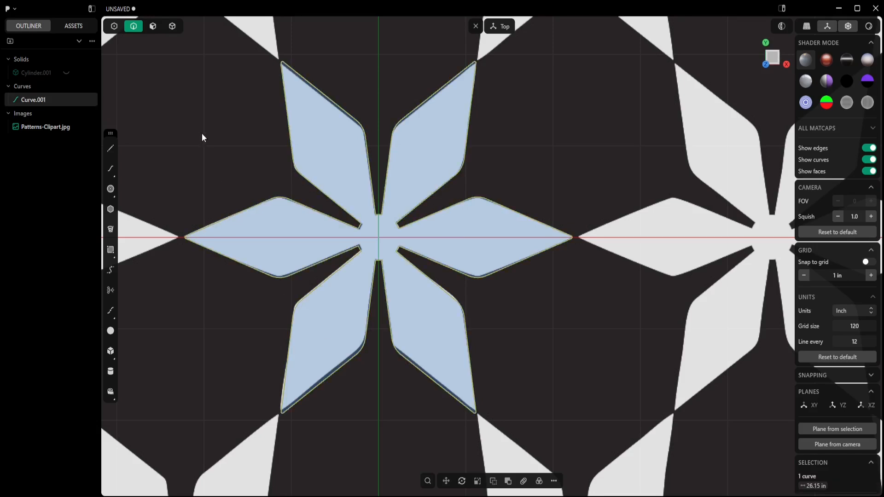
pyautogui.click(153, 26)
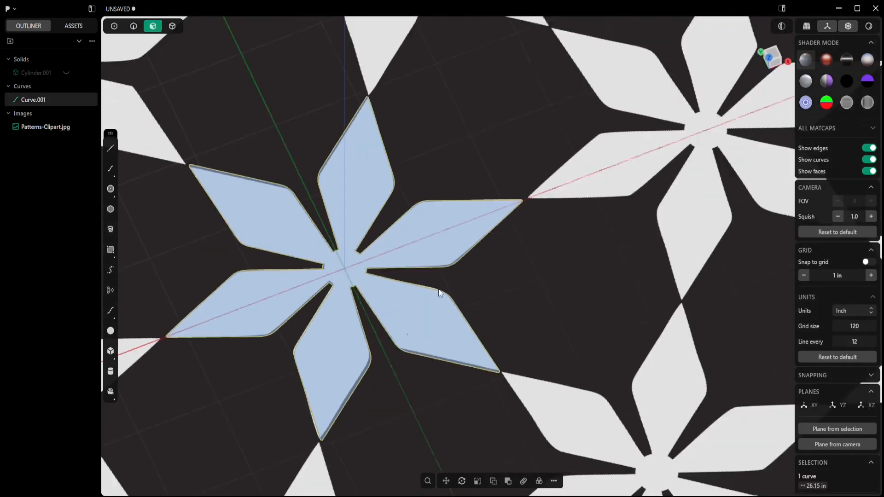
pyautogui.press('e')
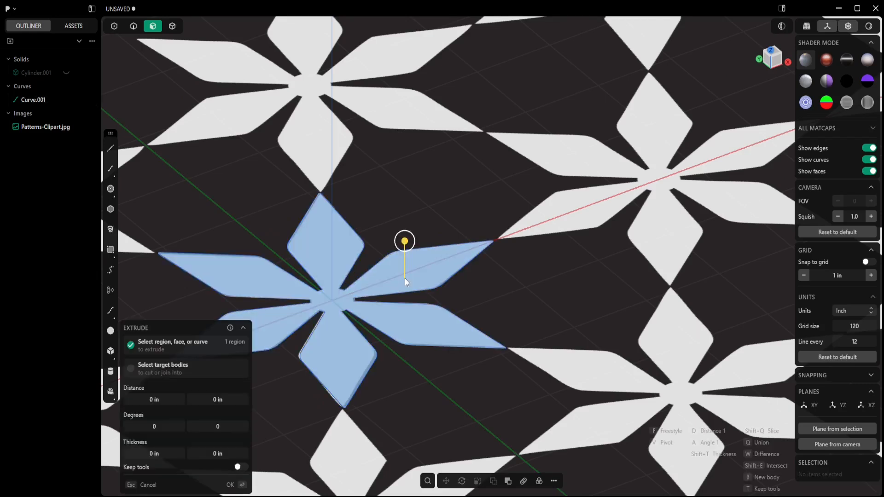
pyautogui.moveTo(404, 278); pyautogui.dragTo(405, 263)
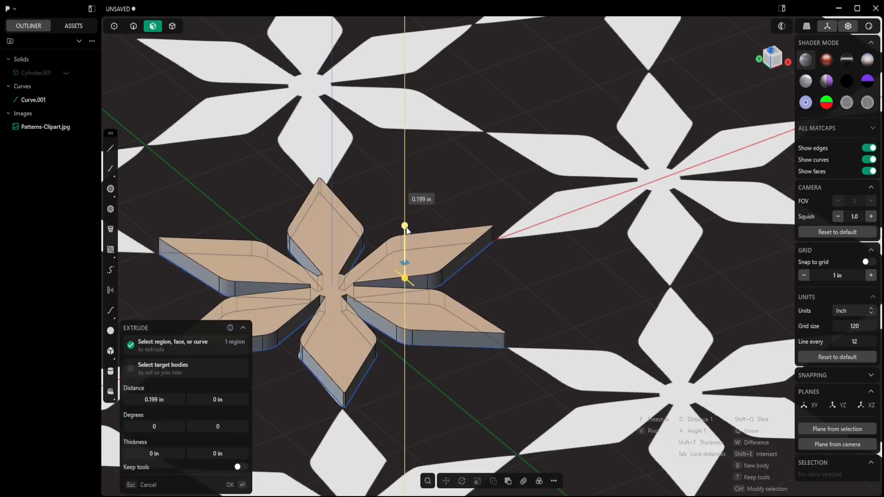
pyautogui.click(156, 399)
pyautogui.write('0.26')
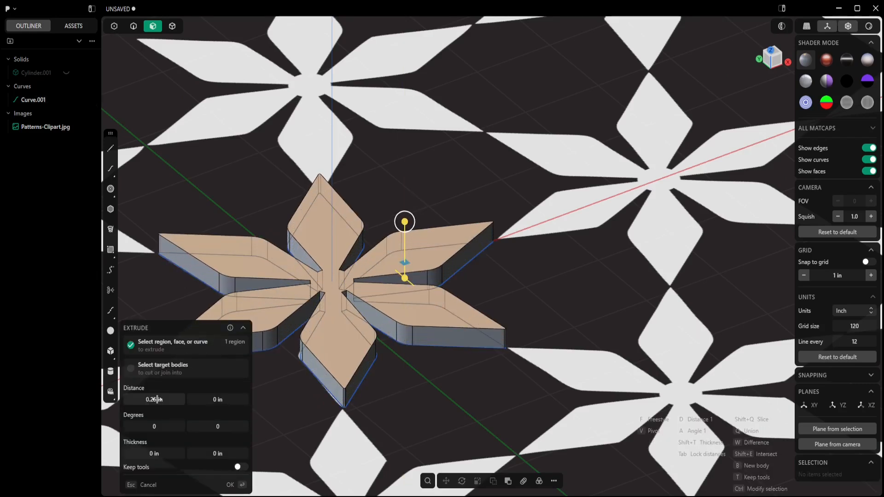
pyautogui.click(231, 487)
# - Hide the star outline curve and return to the top view
pyautogui.keyDown('shift'); pyautogui.moveTo(392, 370); pyautogui.dragTo(434, 367, button='middle'); pyautogui.keyUp('shift')
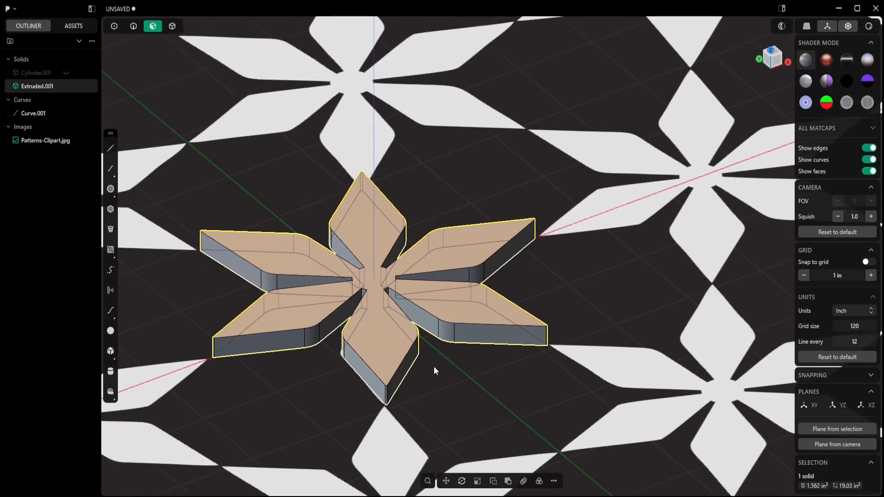
pyautogui.click(66, 113)
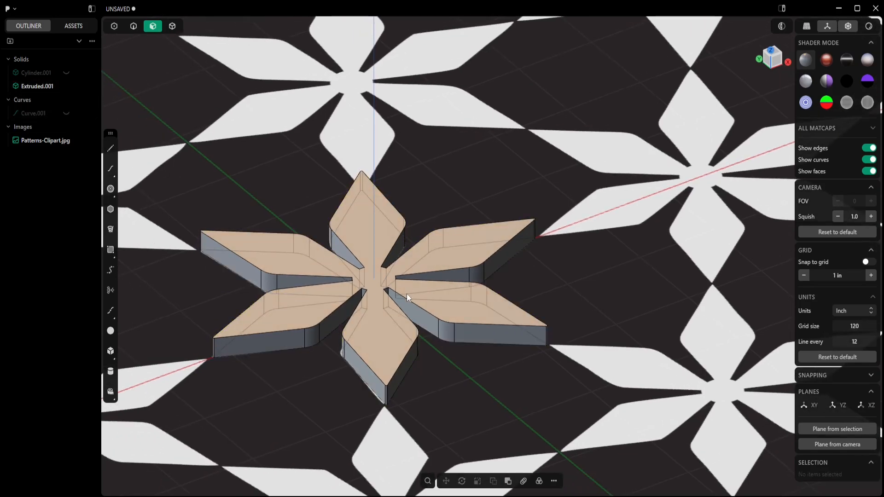
pyautogui.moveTo(459, 369); pyautogui.dragTo(413, 363, button='middle')
pyautogui.press('KP_7')
pyautogui.scroll(-5, 394, 389)
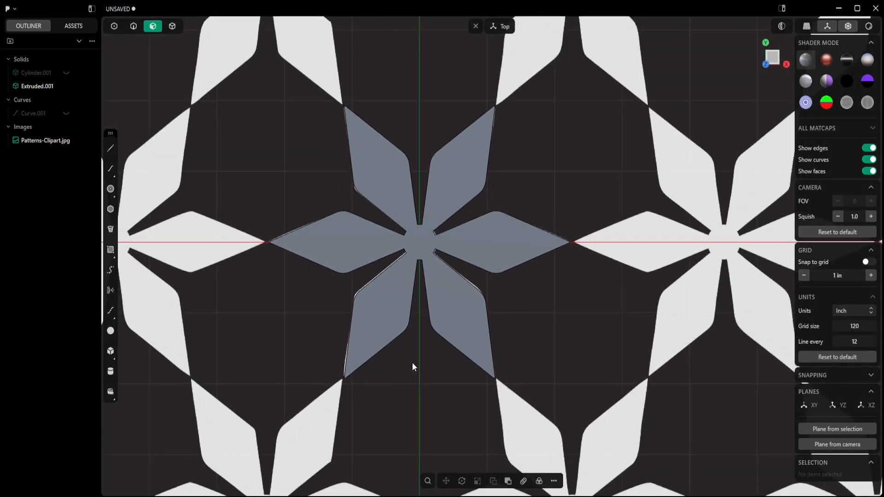
# - Duplicate the star solid and move the copy -4.49 in along X onto the neighbouring star
pyautogui.click(174, 28)
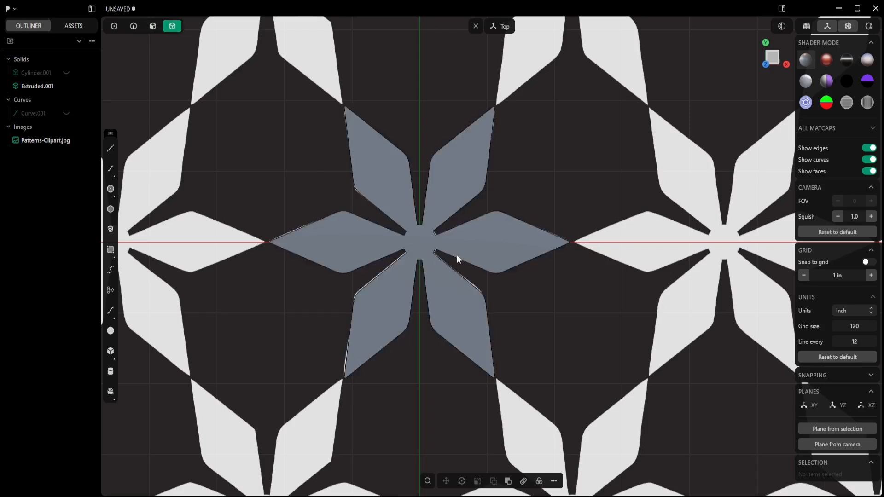
pyautogui.click(457, 258)
pyautogui.scroll(-4, 457, 258)
pyautogui.hotkey('ctrl', 'd')
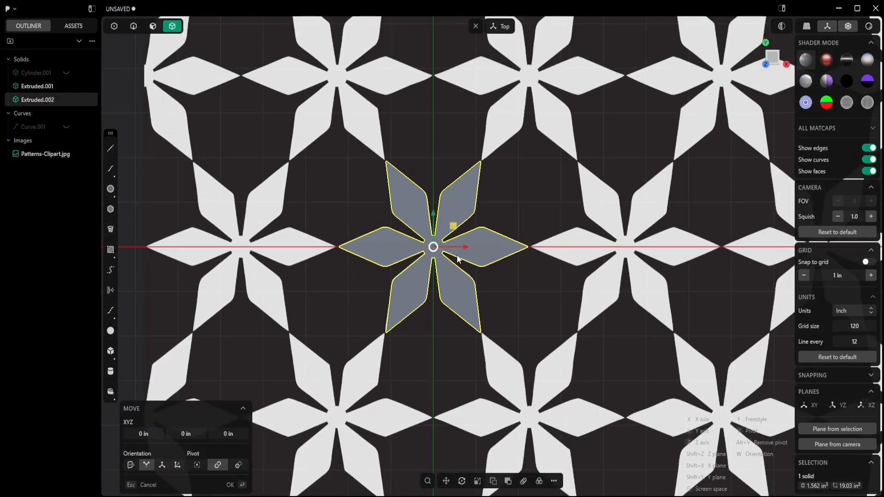
pyautogui.moveTo(463, 246); pyautogui.dragTo(270, 244)
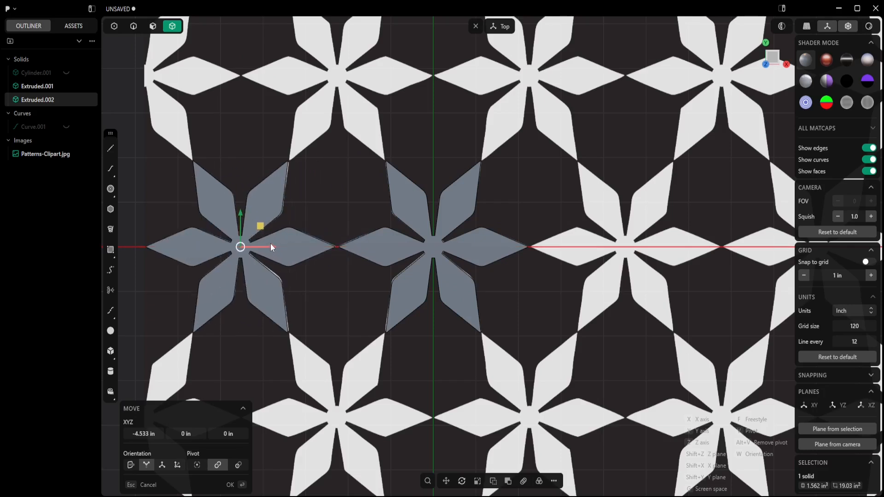
pyautogui.click(231, 485)
# - Duplicate a star solid and move the copy 4.5 in along X onto the next star
pyautogui.scroll(4, 340, 254)
pyautogui.scroll(-5, 340, 258)
pyautogui.keyDown('shift'); pyautogui.moveTo(481, 260); pyautogui.dragTo(358, 280, button='middle'); pyautogui.keyUp('shift')
pyautogui.scroll(-1, 358, 280)
pyautogui.click(358, 279)
pyautogui.hotkey('shift', 'd')
pyautogui.moveTo(336, 273); pyautogui.dragTo(663, 257)
pyautogui.click(146, 432)
pyautogui.write('4.5')
pyautogui.press('Return')
# - Duplicate the newest star and move the copy 4.49 in along X to complete a row of four
pyautogui.press('Return')
pyautogui.hotkey('shift', 'd')
pyautogui.click(139, 436)
pyautogui.write('4.49')
pyautogui.press('Return')
pyautogui.click(231, 487)
# - Select the row of four stars and duplicate it in place
pyautogui.keyDown('shift'); pyautogui.moveTo(342, 319); pyautogui.dragTo(418, 332, button='middle'); pyautogui.keyUp('shift')
pyautogui.moveTo(692, 219); pyautogui.dragTo(226, 305)
pyautogui.scroll(-3, 255, 308)
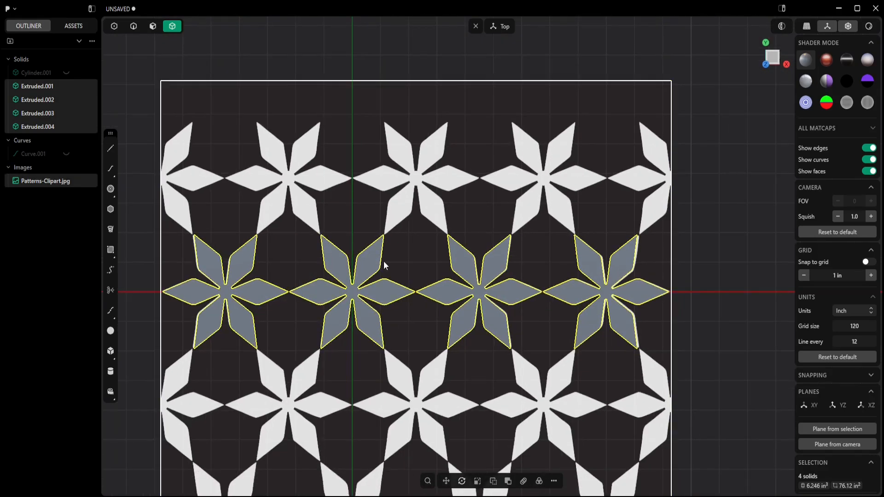
pyautogui.keyDown('shift'); pyautogui.moveTo(383, 261); pyautogui.dragTo(344, 286, button='middle'); pyautogui.keyUp('shift')
pyautogui.hotkey('ctrl', 'd')
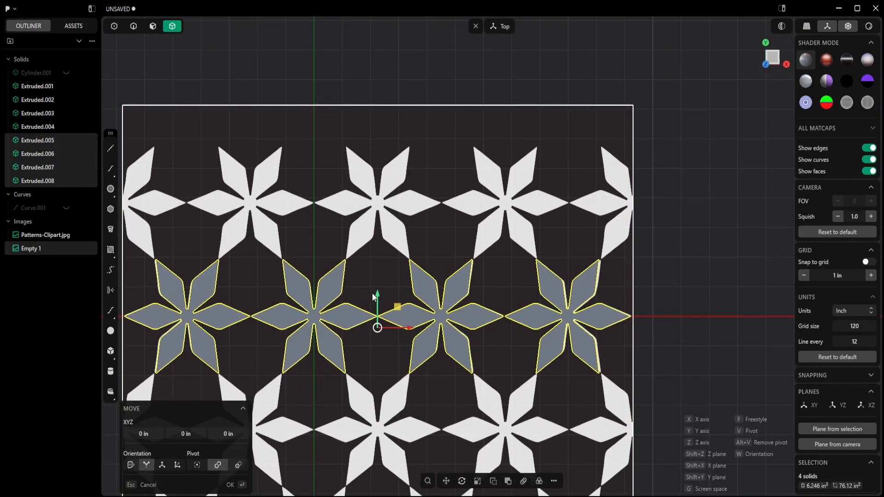
pyautogui.moveTo(371, 293); pyautogui.dragTo(383, 245)
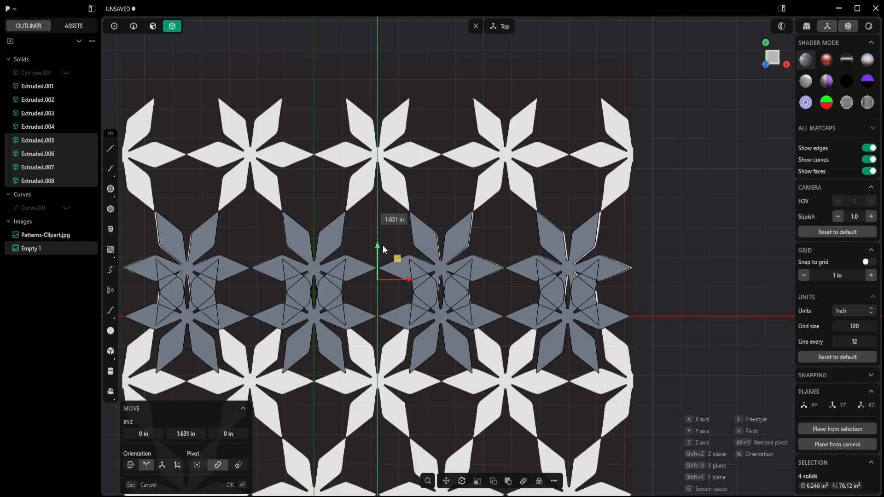
pyautogui.press('Escape')
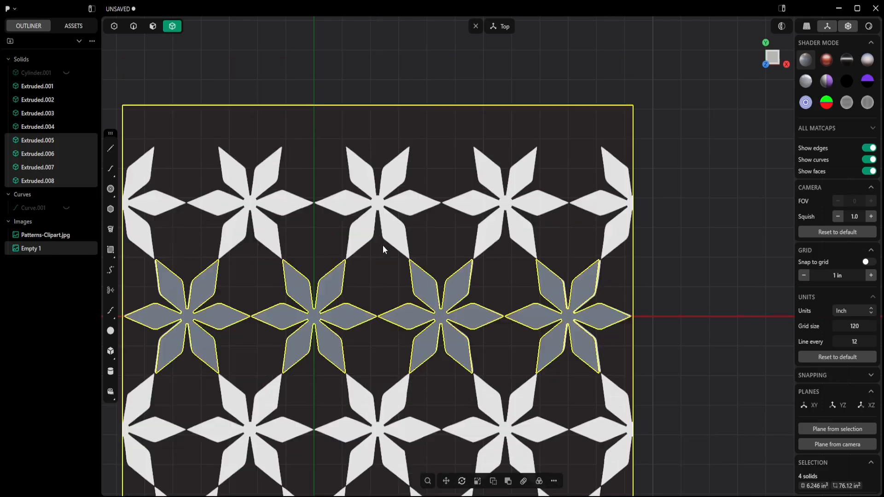
# - Select the four duplicated stars and move them 3.8 in along Y
pyautogui.click(217, 277)
pyautogui.keyDown('shift'); pyautogui.click(299, 278); pyautogui.keyUp('shift')
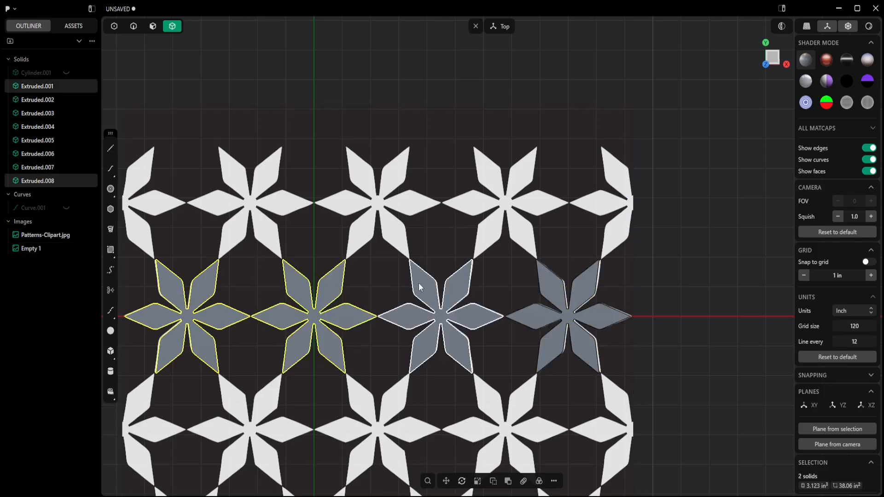
pyautogui.keyDown('shift'); pyautogui.click(419, 282); pyautogui.keyUp('shift')
pyautogui.keyDown('shift'); pyautogui.click(558, 293); pyautogui.keyUp('shift')
pyautogui.press('g')
pyautogui.moveTo(377, 283); pyautogui.dragTo(392, 170)
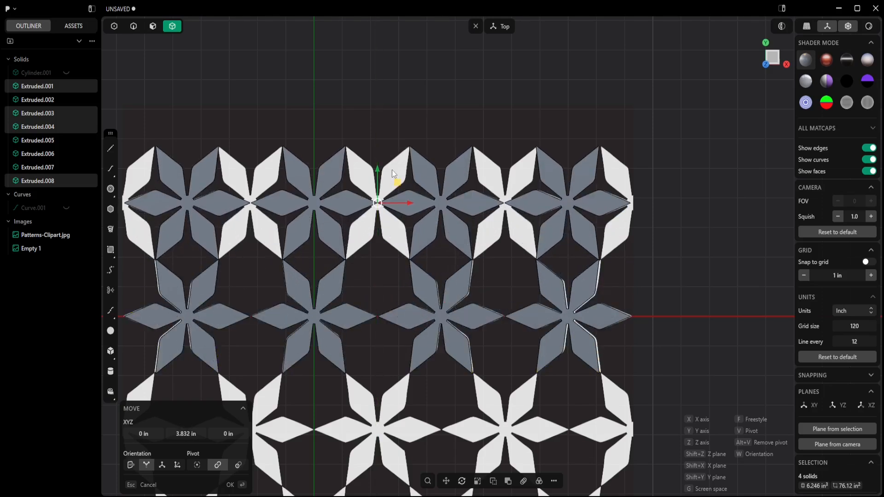
pyautogui.doubleClick(186, 434)
pyautogui.write('3.8')
pyautogui.press('Return')
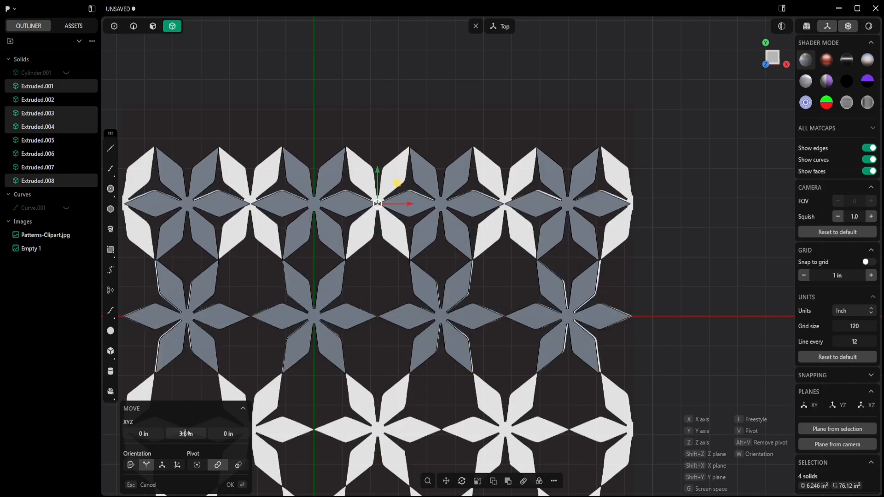
# - Shift the duplicated row -2.254 in along X so its stars sit between the lower ones
pyautogui.moveTo(403, 206); pyautogui.dragTo(346, 203)
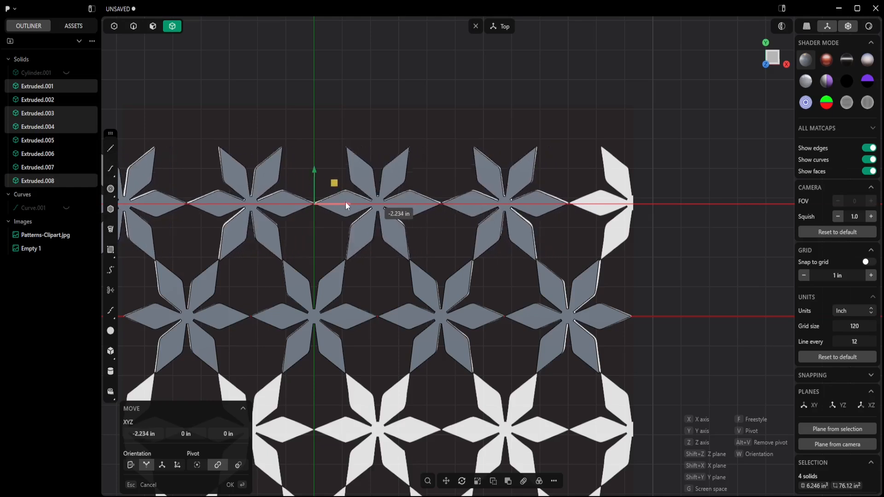
pyautogui.doubleClick(147, 434)
pyautogui.write('-2.254')
pyautogui.press('Return')
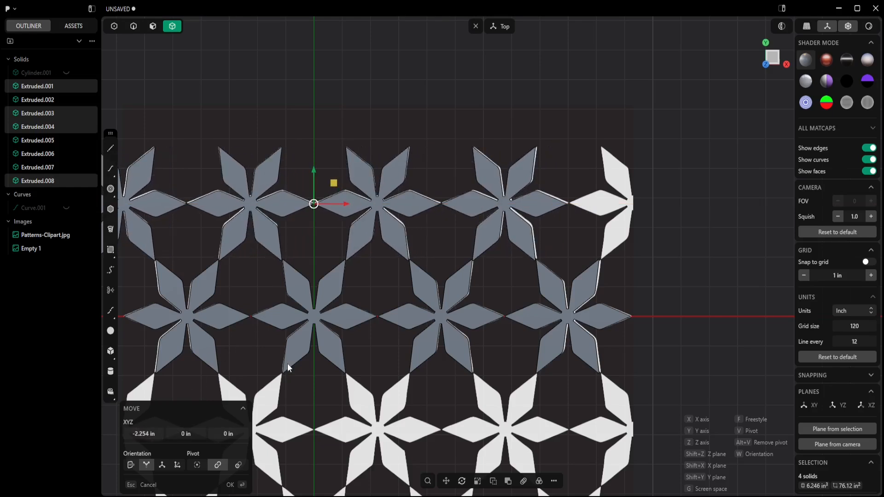
# - Nudge the offset row 0.08 in along Y to close the gap
pyautogui.scroll(5, 344, 305)
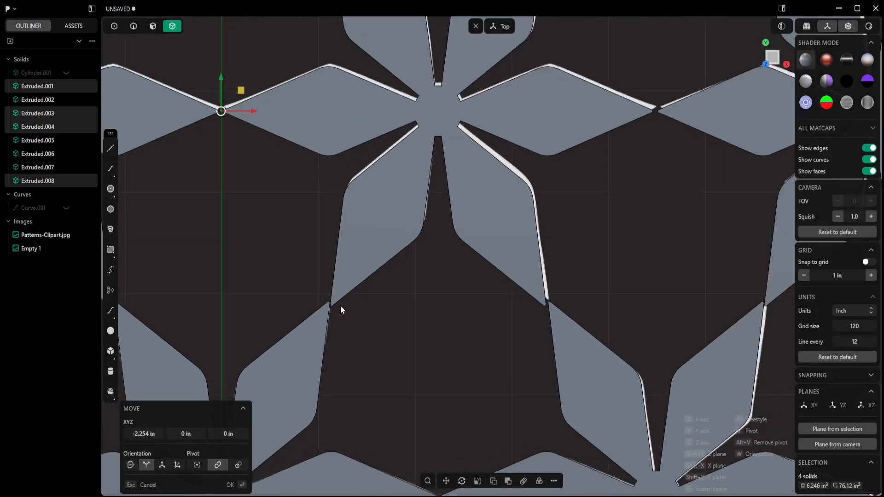
pyautogui.scroll(-2, 350, 308)
pyautogui.moveTo(251, 124); pyautogui.dragTo(254, 118)
pyautogui.click(187, 433)
pyautogui.write('.08')
pyautogui.press('Return')
pyautogui.scroll(3, 349, 318)
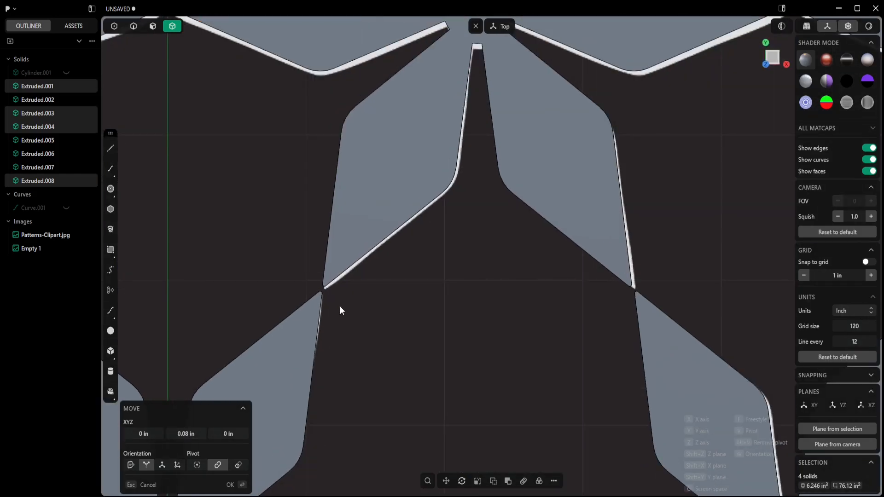
pyautogui.scroll(-4, 340, 306)
pyautogui.scroll(2, 506, 278)
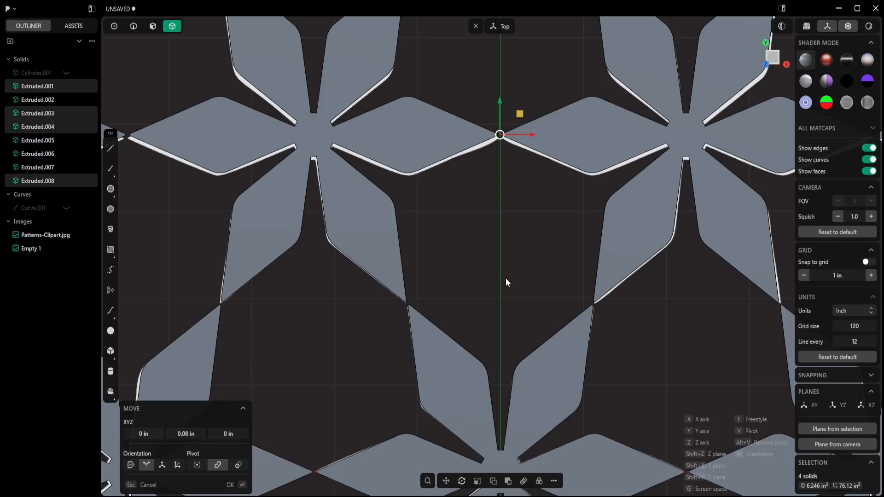
pyautogui.scroll(-3, 505, 278)
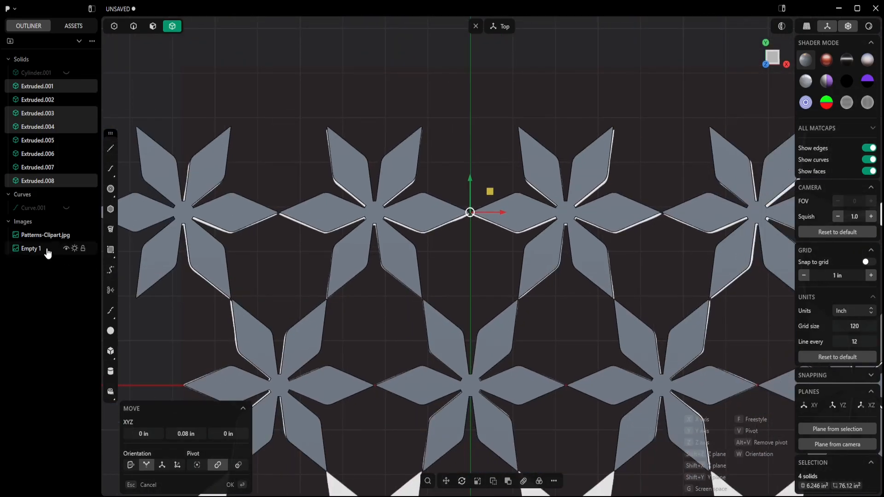
# - Delete the empty image object
pyautogui.click(32, 249)
pyautogui.press('Delete')
# - Select all eight stars of both rows, duplicate them and move the copies about 7.77 in down along Y
pyautogui.scroll(-1, 257, 261)
pyautogui.scroll(-3, 331, 276)
pyautogui.scroll(3, 392, 279)
pyautogui.click(227, 144)
pyautogui.keyDown('shift'); pyautogui.click(296, 144); pyautogui.keyUp('shift')
pyautogui.keyDown('shift'); pyautogui.click(398, 154); pyautogui.keyUp('shift')
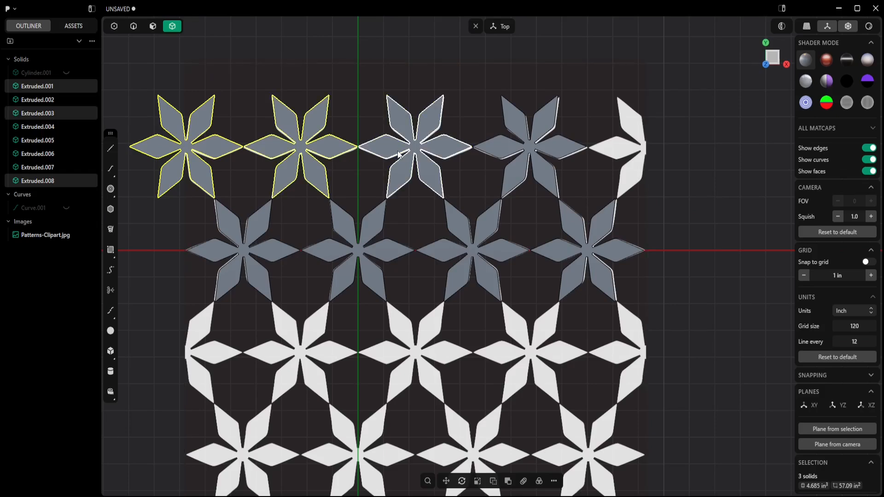
pyautogui.keyDown('shift'); pyautogui.click(512, 152); pyautogui.keyUp('shift')
pyautogui.keyDown('shift'); pyautogui.click(572, 223); pyautogui.keyUp('shift')
pyautogui.keyDown('shift'); pyautogui.click(489, 224); pyautogui.keyUp('shift')
pyautogui.keyDown('shift'); pyautogui.click(371, 227); pyautogui.keyUp('shift')
pyautogui.keyDown('shift'); pyautogui.click(261, 226); pyautogui.keyUp('shift')
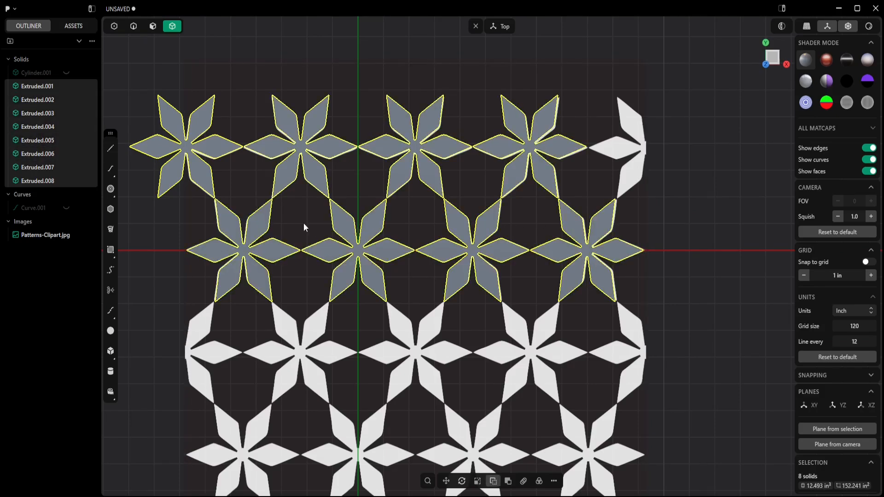
pyautogui.hotkey('ctrl', 'd')
pyautogui.moveTo(387, 168); pyautogui.dragTo(392, 373)
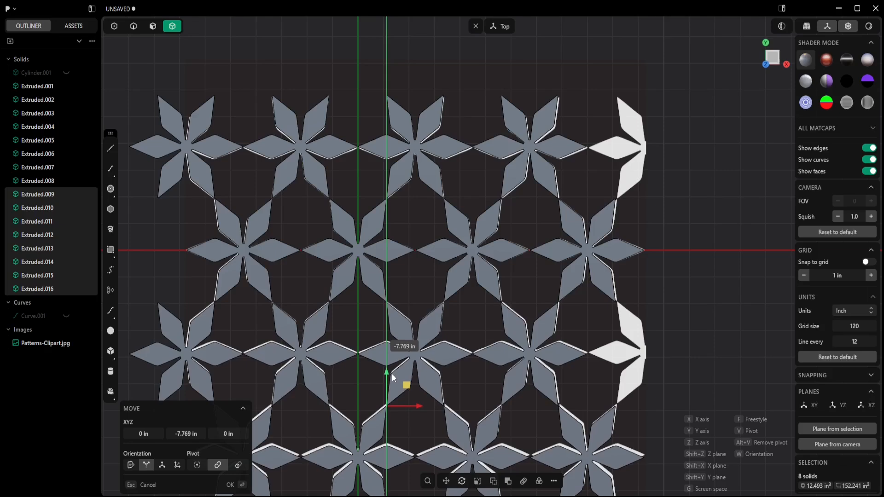
# - Zoom in to inspect the alignment of the duplicated rows
pyautogui.scroll(5, 405, 324)
pyautogui.scroll(4, 385, 318)
pyautogui.keyDown('shift'); pyautogui.moveTo(371, 306); pyautogui.dragTo(586, 274, button='middle'); pyautogui.keyUp('shift')
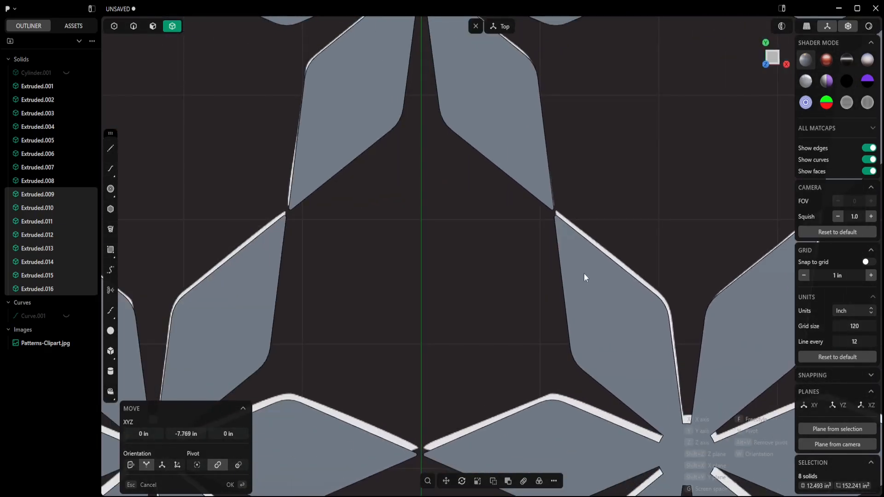
pyautogui.scroll(-5, 578, 278)
pyautogui.moveTo(516, 436); pyautogui.dragTo(516, 435)
pyautogui.scroll(-8, 438, 258)
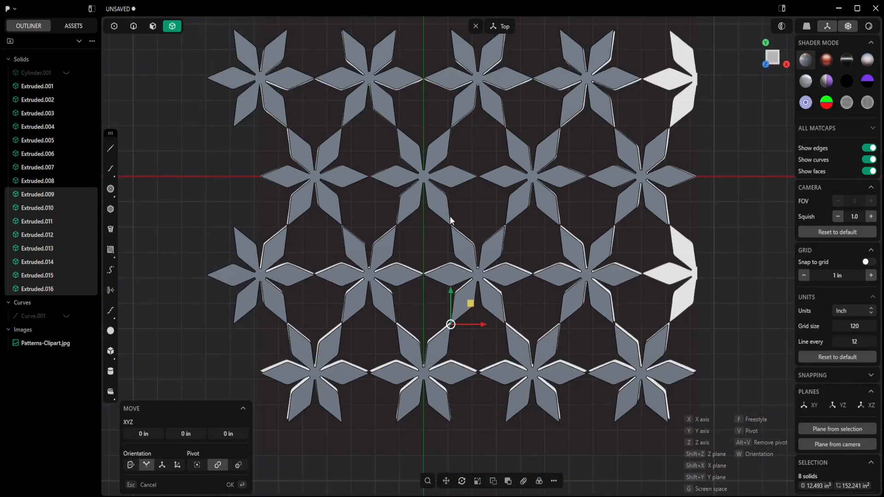
pyautogui.keyDown('shift'); pyautogui.moveTo(450, 220); pyautogui.dragTo(438, 241, button='middle'); pyautogui.keyUp('shift')
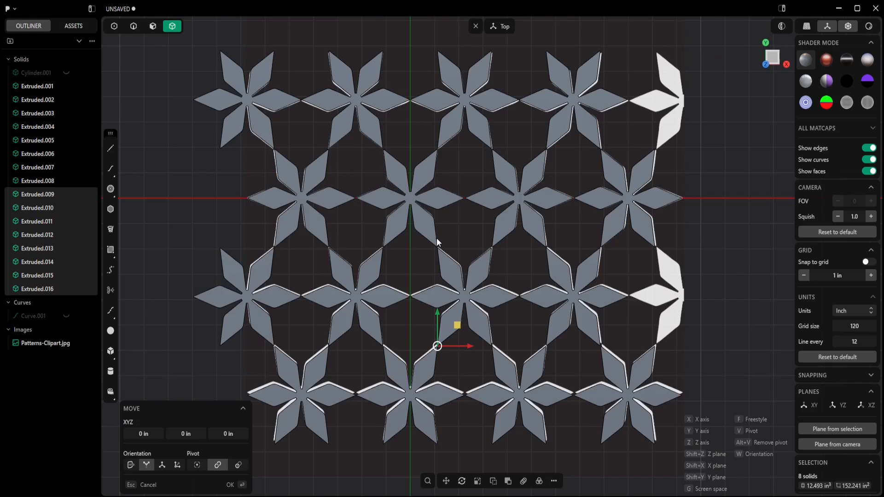
# - Show the cylinder and hide the reference image
pyautogui.click(66, 73)
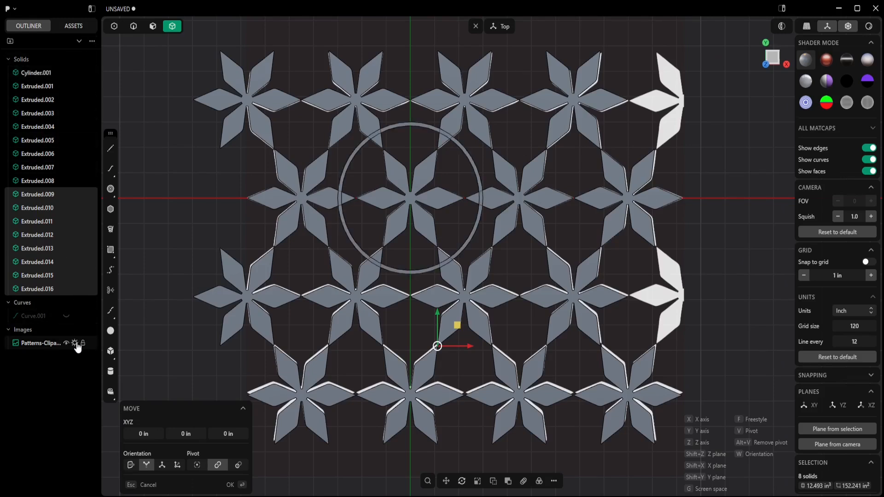
pyautogui.click(67, 343)
pyautogui.scroll(-3, 729, 104)
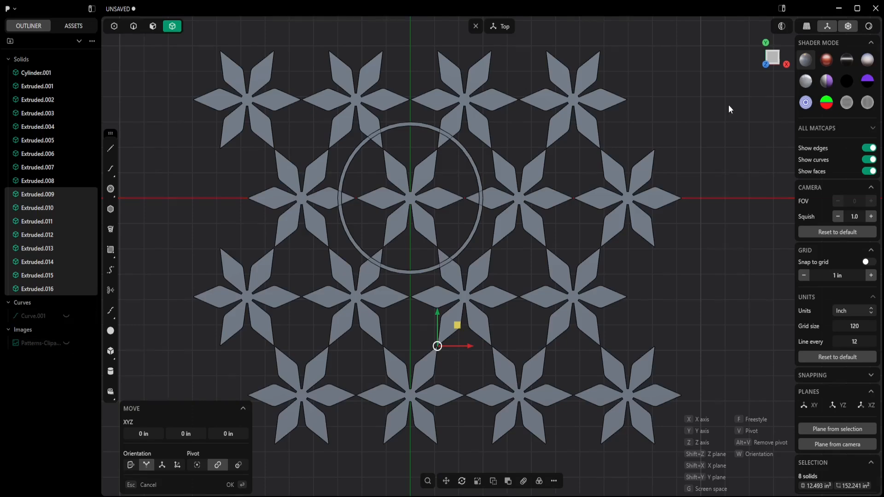
pyautogui.press('Escape')
# - Select all sixteen stars and move them about 12.3 in along X beside the cylinder
pyautogui.moveTo(697, 88); pyautogui.dragTo(562, 381)
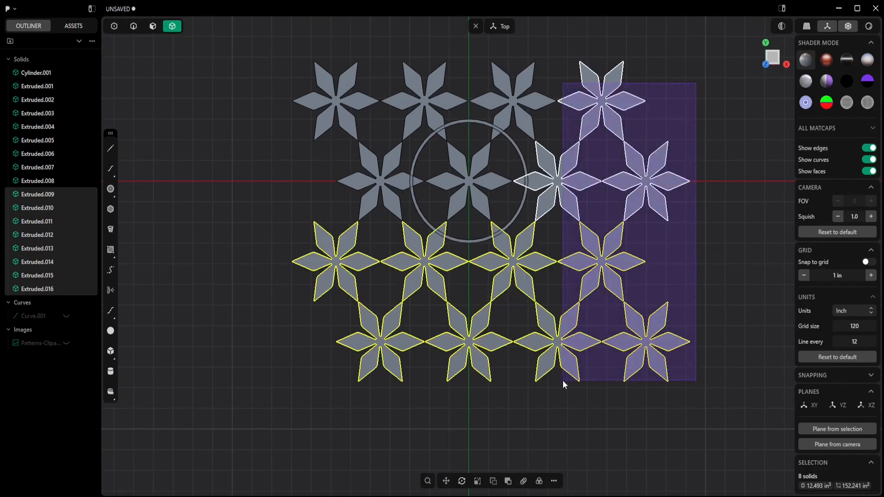
pyautogui.keyDown('shift'); pyautogui.moveTo(534, 54); pyautogui.dragTo(306, 99); pyautogui.keyUp('shift')
pyautogui.moveTo(519, 437); pyautogui.dragTo(363, 251)
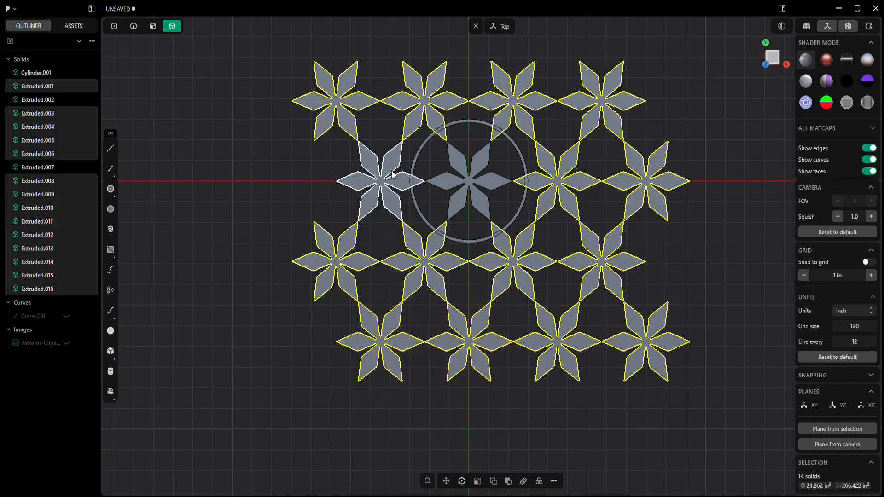
pyautogui.keyDown('shift'); pyautogui.click(399, 177); pyautogui.keyUp('shift')
pyautogui.keyDown('shift'); pyautogui.click(449, 181); pyautogui.keyUp('shift')
pyautogui.scroll(-2, 448, 181)
pyautogui.keyDown('shift'); pyautogui.moveTo(536, 170); pyautogui.dragTo(449, 190, button='middle'); pyautogui.keyUp('shift')
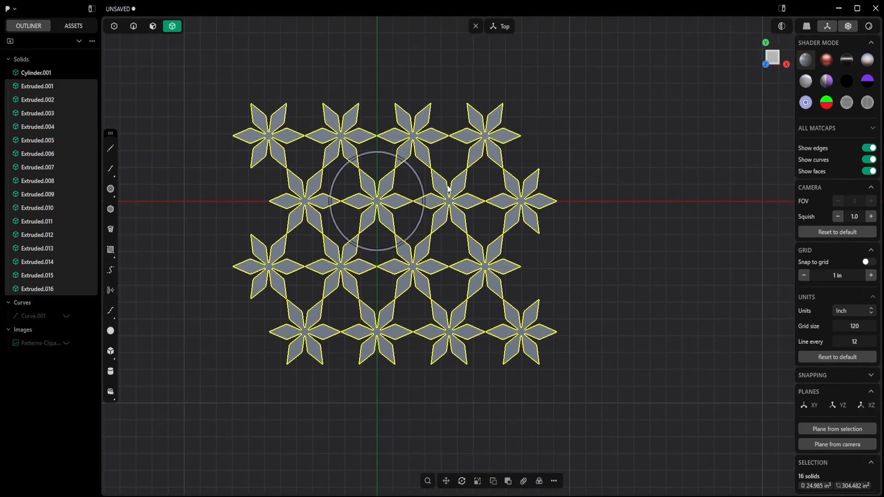
pyautogui.press('g')
pyautogui.moveTo(428, 236); pyautogui.dragTo(626, 224)
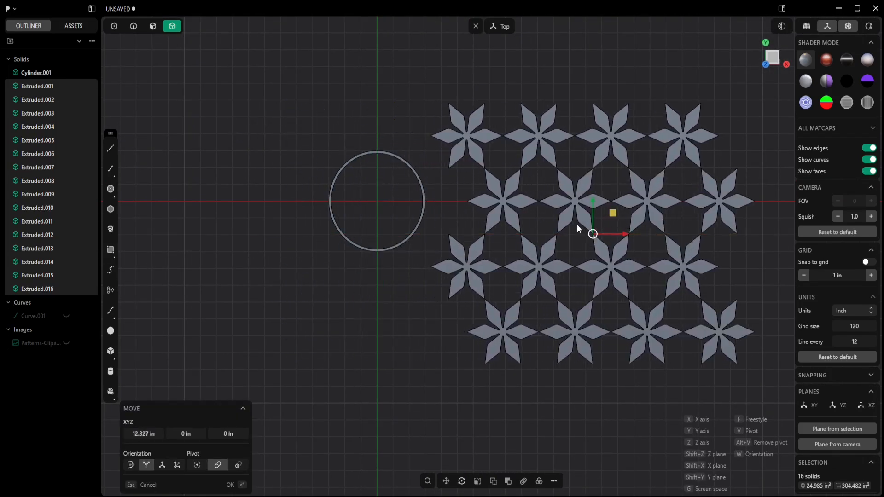
pyautogui.moveTo(458, 341); pyautogui.dragTo(468, 253, button='middle')
pyautogui.click(153, 26)
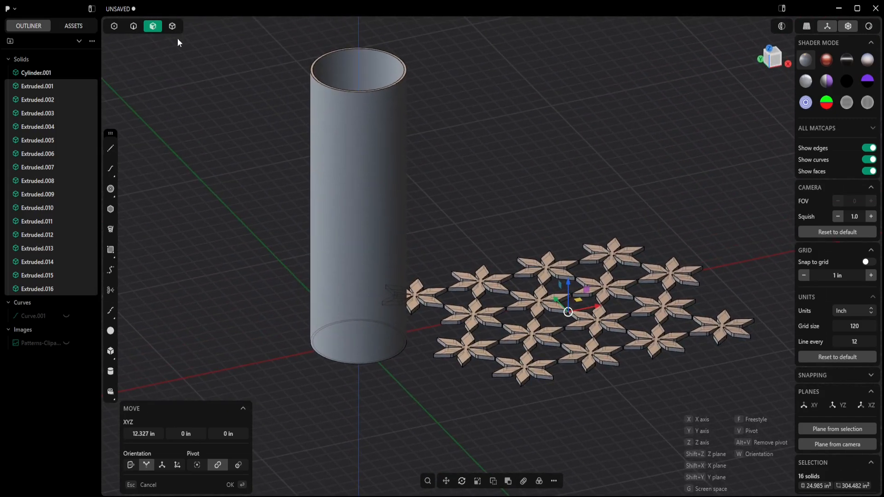
pyautogui.press('Return')
# - Select the cylinder's outer face and unwrap it into a flat sheet with Unwrap Face
pyautogui.click(382, 193)
pyautogui.press('p')
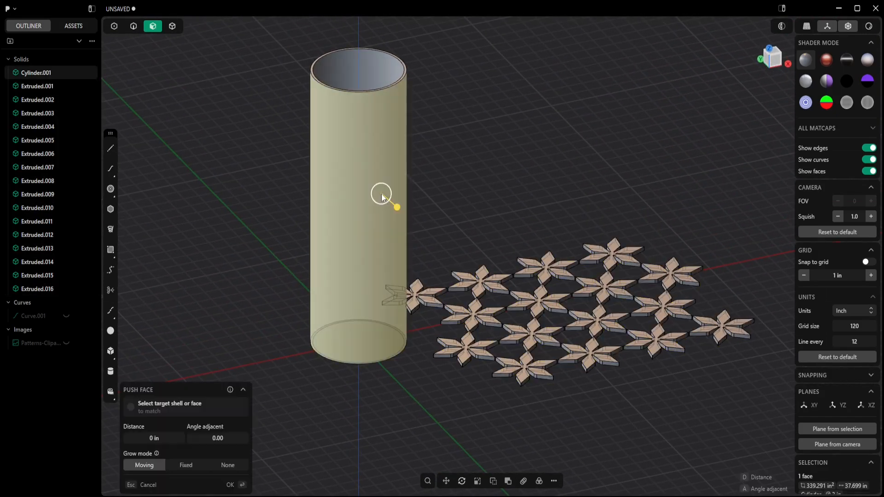
pyautogui.rightClick(460, 194)
pyautogui.write('unwrap')
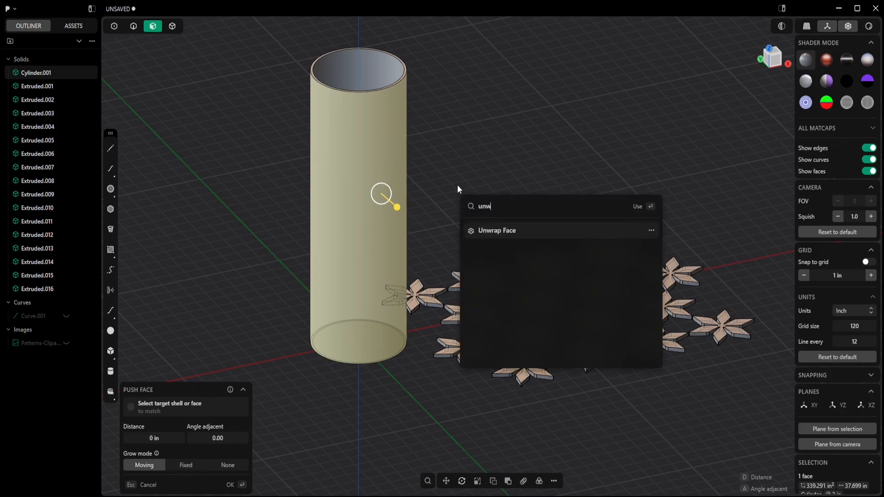
pyautogui.click(496, 232)
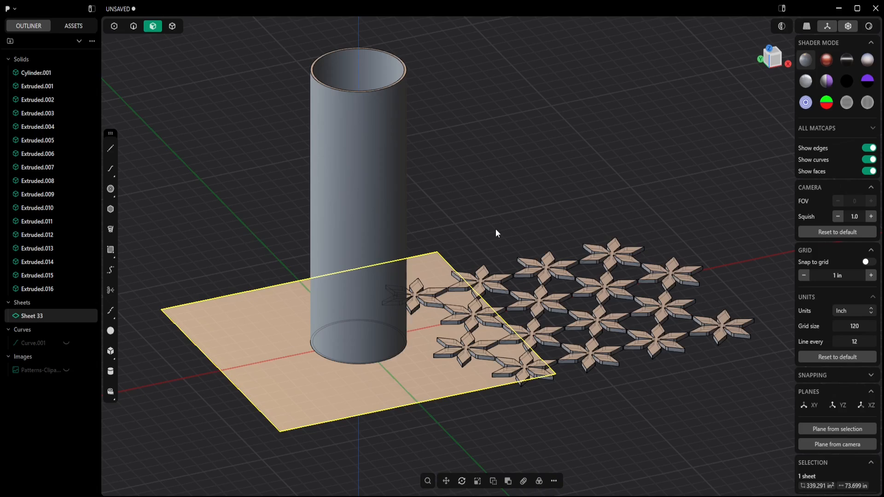
# - Move the unwrapped sheet about 15 in along negative X, clear of the cylinder
pyautogui.moveTo(495, 229); pyautogui.dragTo(310, 393, button='middle')
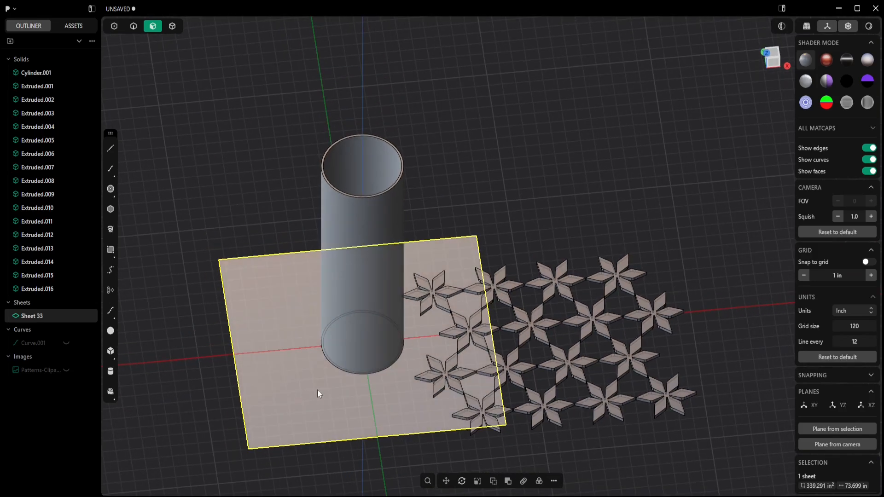
pyautogui.press('g')
pyautogui.moveTo(391, 346); pyautogui.dragTo(187, 364)
pyautogui.scroll(-4, 386, 328)
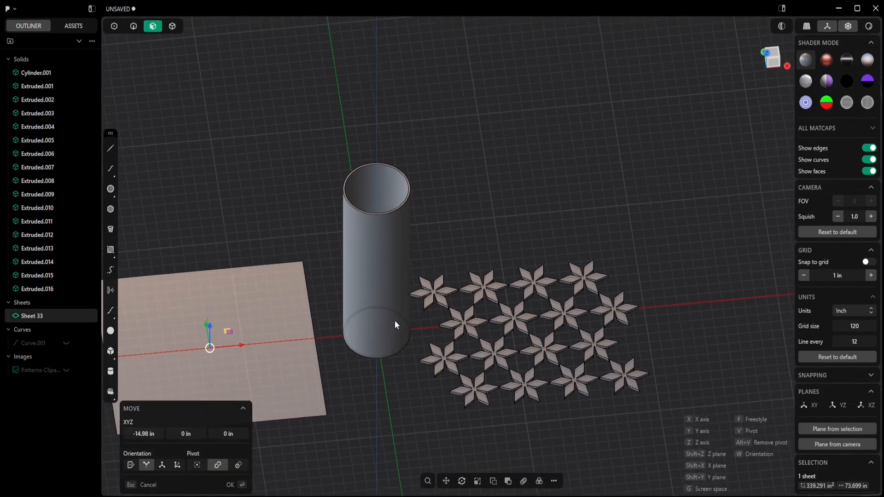
pyautogui.keyDown('shift'); pyautogui.moveTo(387, 327); pyautogui.dragTo(474, 251, button='middle'); pyautogui.keyUp('shift')
# - Try to move the star pattern by its faces onto the sheet
pyautogui.click(634, 151)
pyautogui.moveTo(717, 162); pyautogui.dragTo(516, 365)
pyautogui.press('g')
pyautogui.moveTo(641, 260); pyautogui.dragTo(388, 296)
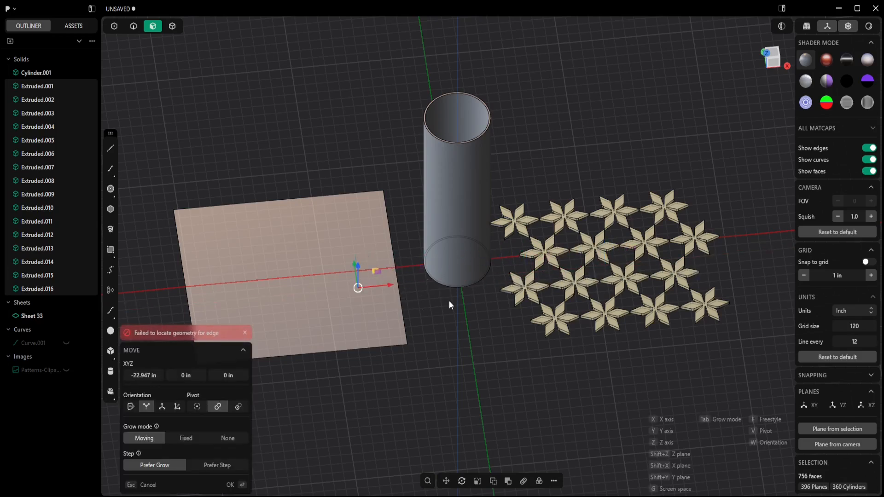
pyautogui.press('Escape')
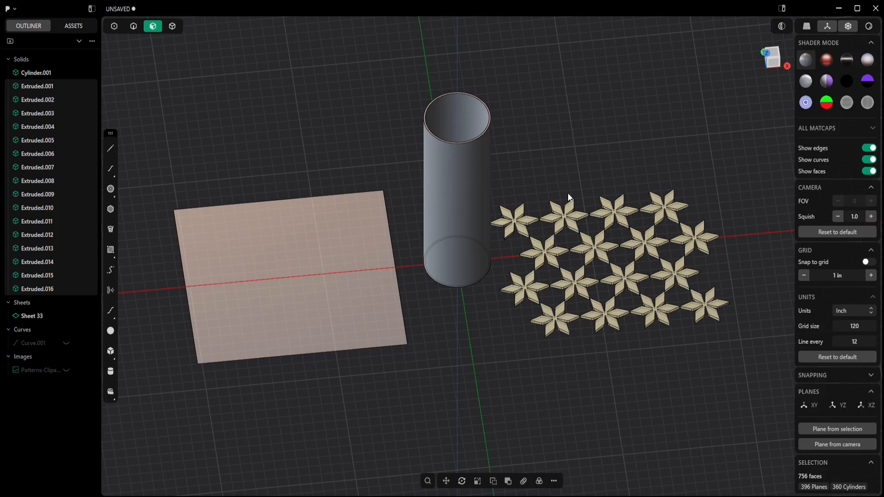
pyautogui.hotkey('ctrl', 'z')
# - Select all sixteen stars and move them about 28.8 in along negative X onto the unwrapped sheet
pyautogui.click(173, 26)
pyautogui.moveTo(687, 184); pyautogui.dragTo(518, 355)
pyautogui.press('g')
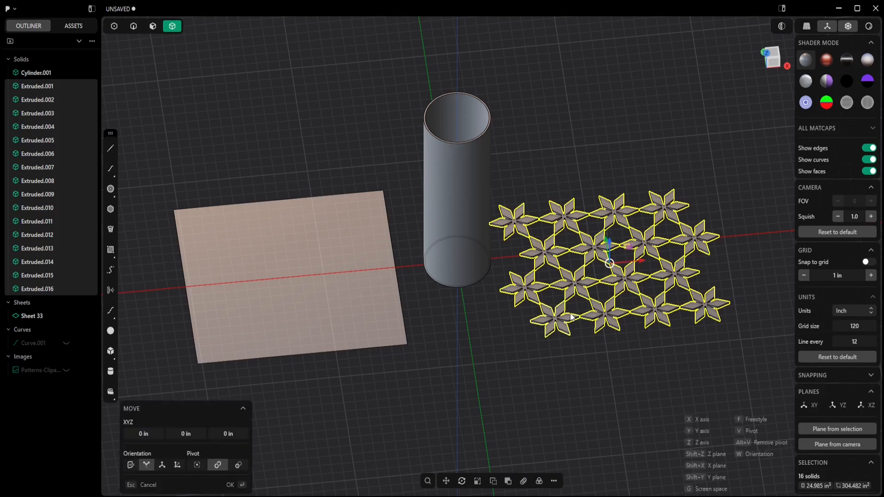
pyautogui.moveTo(641, 266); pyautogui.dragTo(318, 288)
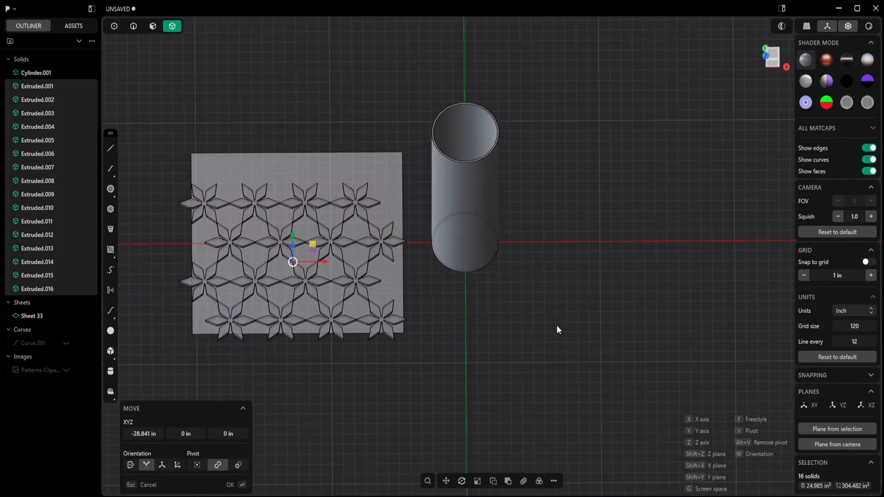
pyautogui.press('KP_7')
pyautogui.keyDown('shift'); pyautogui.moveTo(403, 273); pyautogui.dragTo(578, 290, button='middle'); pyautogui.keyUp('shift')
pyautogui.scroll(5, 479, 327)
pyautogui.press('Return')
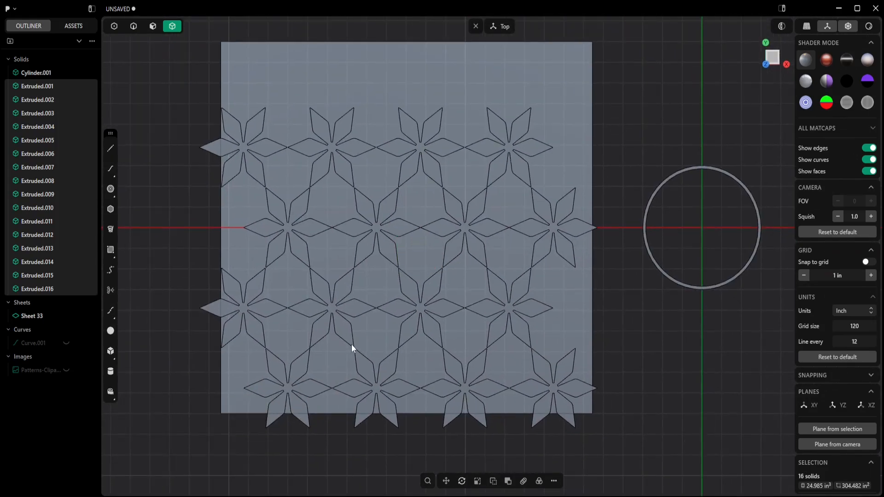
# - Nudge the star pattern about 0.29 in along negative X to align it on the sheet
pyautogui.press('g')
pyautogui.moveTo(399, 235); pyautogui.dragTo(399, 198)
pyautogui.scroll(6, 397, 205)
pyautogui.moveTo(414, 239); pyautogui.dragTo(416, 239)
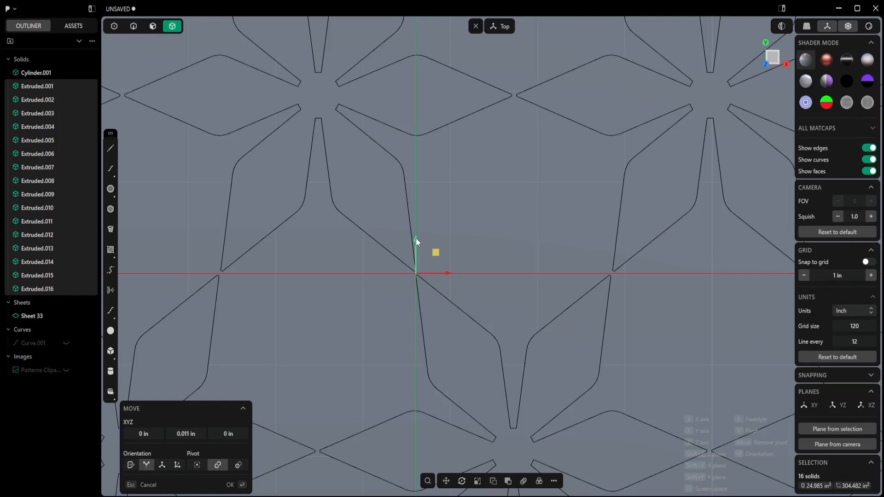
pyautogui.scroll(-4, 413, 282)
pyautogui.moveTo(402, 271); pyautogui.dragTo(326, 268)
pyautogui.scroll(-4, 326, 267)
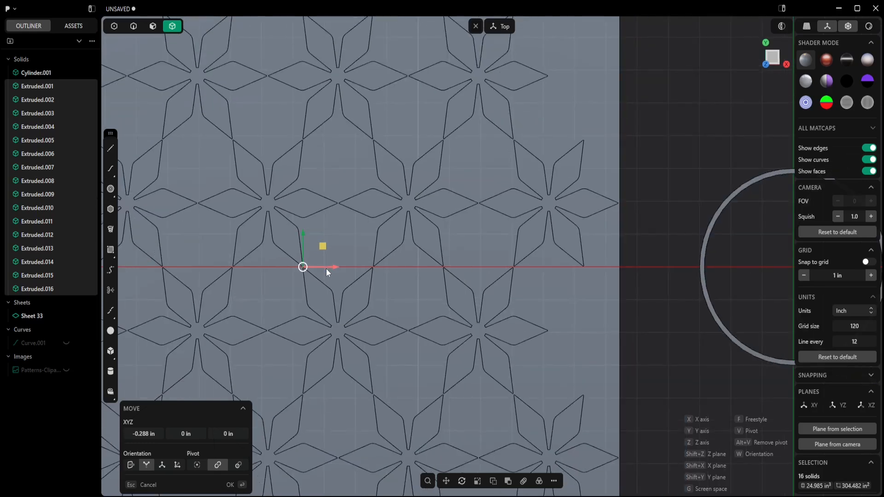
pyautogui.keyDown('shift'); pyautogui.moveTo(294, 296); pyautogui.dragTo(395, 268, button='middle'); pyautogui.keyUp('shift')
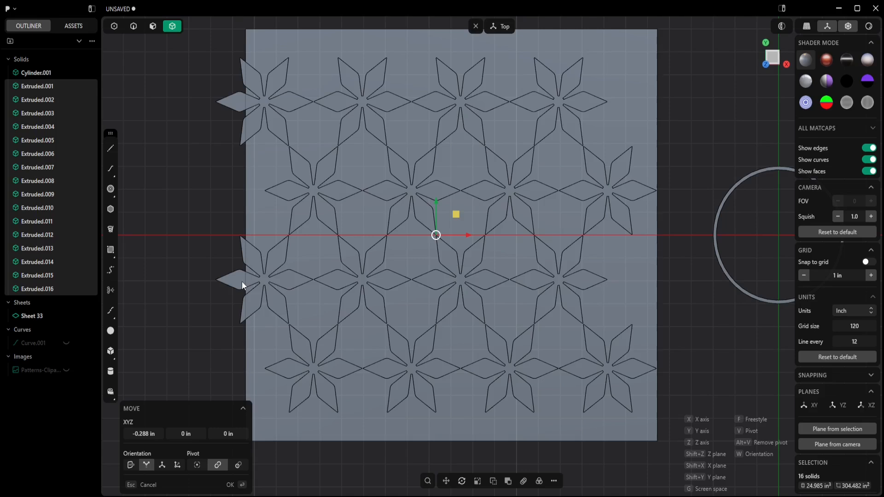
pyautogui.press('Return')
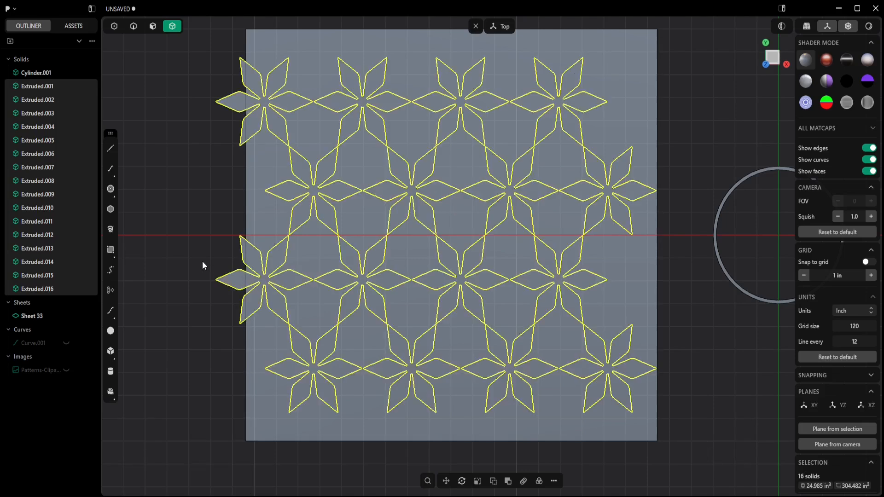
# - Start Deform on the stars, using the sheet as reference face and the cylinder's outer face as target
pyautogui.rightClick(593, 318)
pyautogui.write('def')
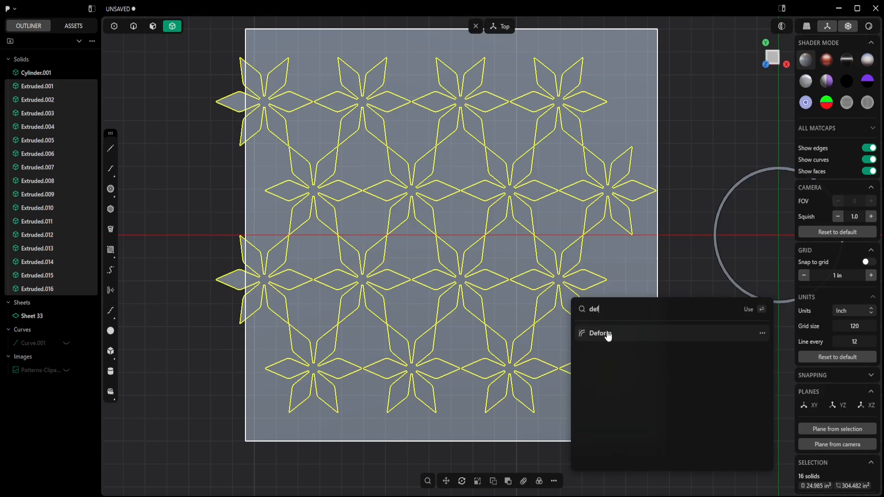
pyautogui.click(607, 336)
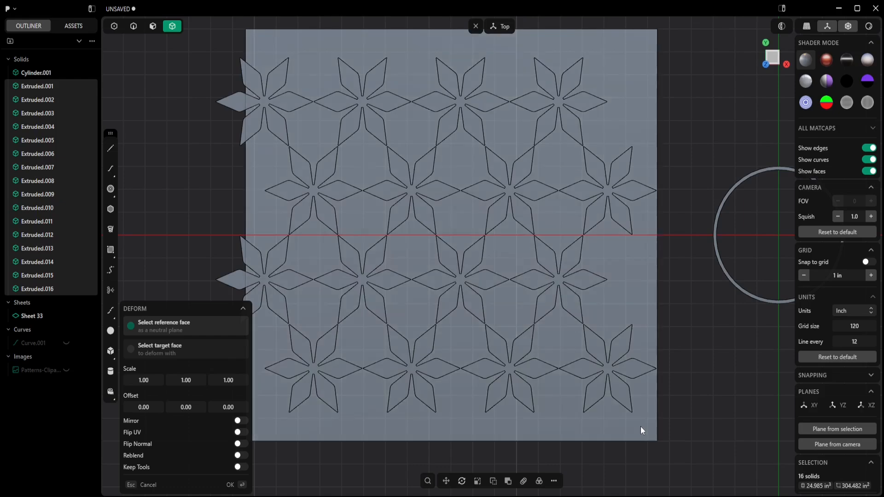
pyautogui.click(641, 428)
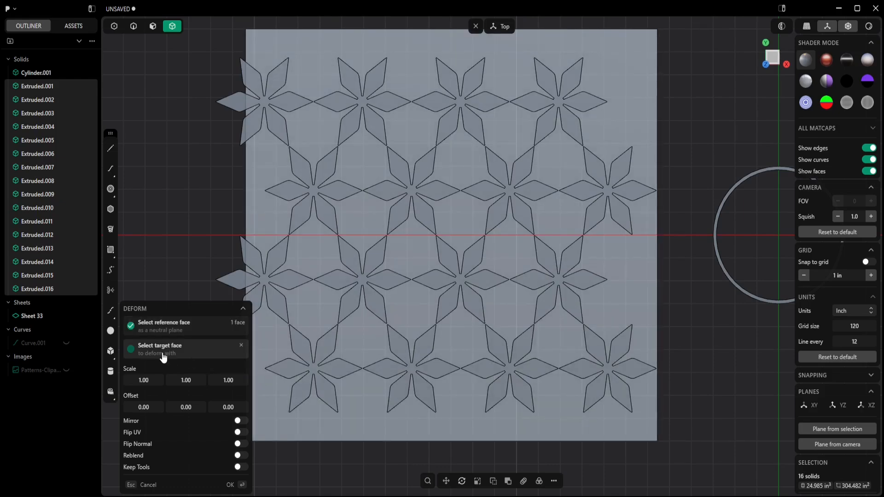
pyautogui.scroll(-3, 499, 341)
pyautogui.keyDown('shift'); pyautogui.moveTo(711, 400); pyautogui.dragTo(637, 336, button='middle'); pyautogui.keyUp('shift')
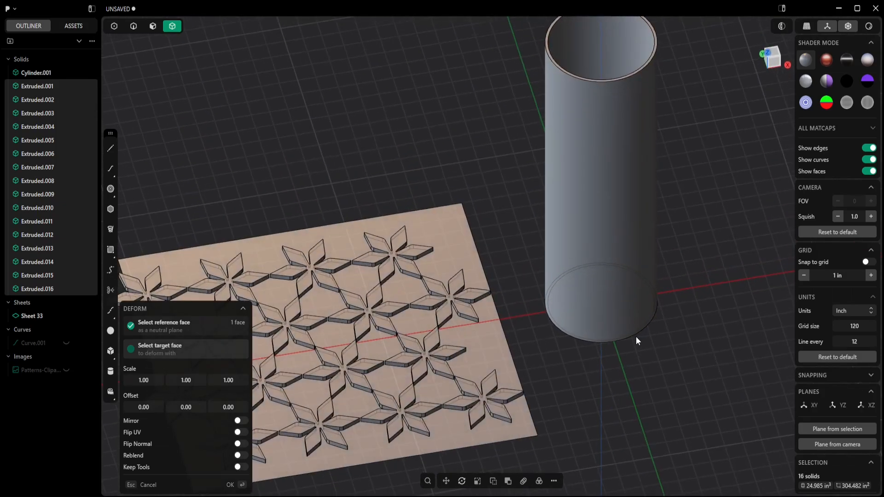
pyautogui.click(591, 213)
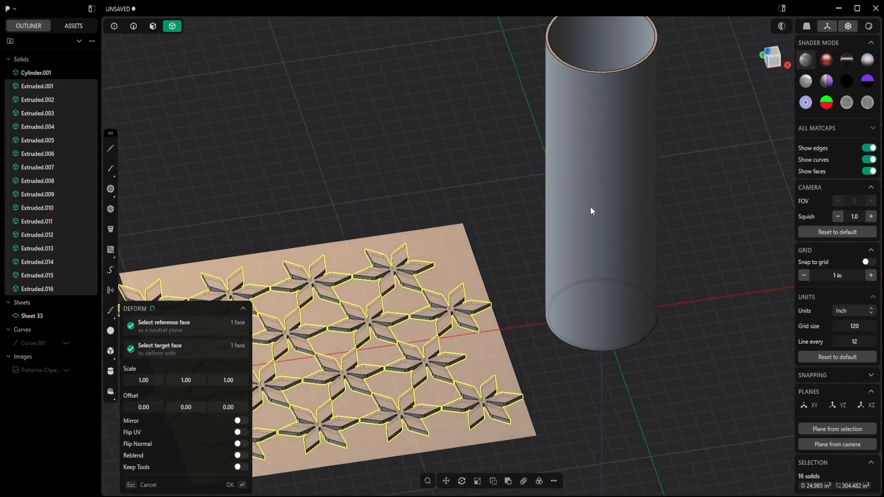
pyautogui.moveTo(590, 206); pyautogui.dragTo(502, 206, button='middle')
pyautogui.scroll(3, 502, 206)
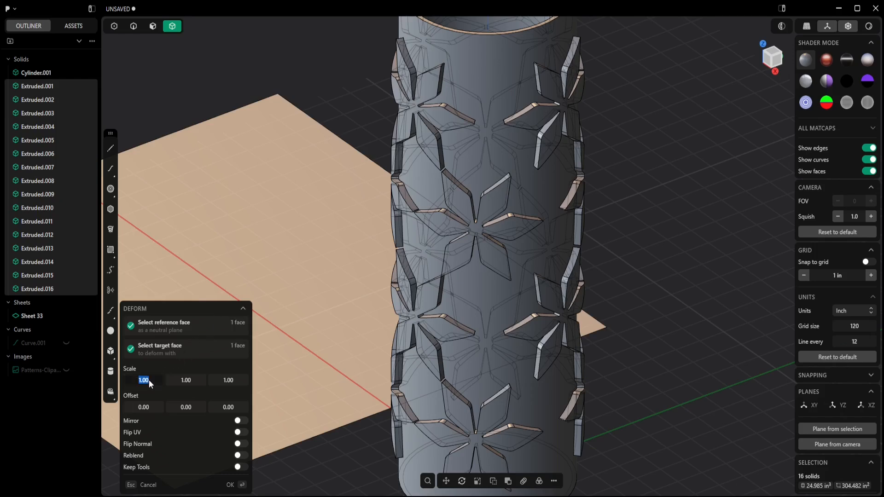
# - Set the Deform scale to 1.05 in both X and Y
pyautogui.write('5')
pyautogui.press('Tab')
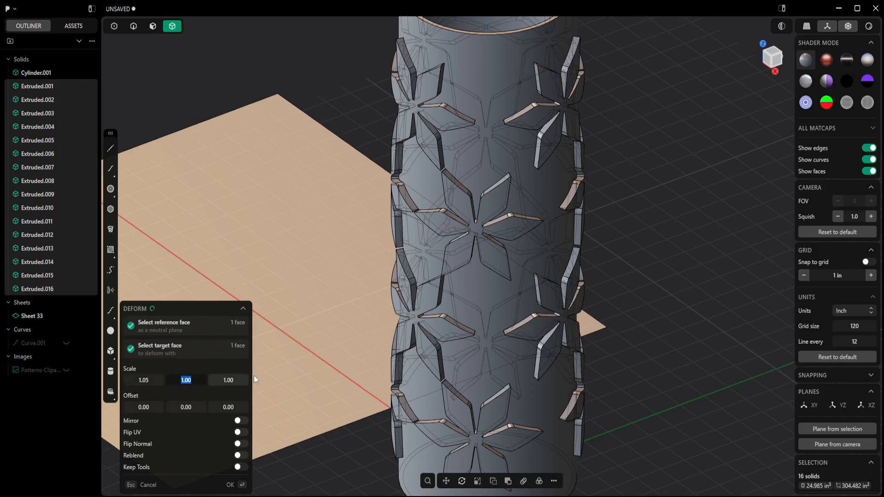
pyautogui.moveTo(412, 381); pyautogui.dragTo(410, 380, button='middle')
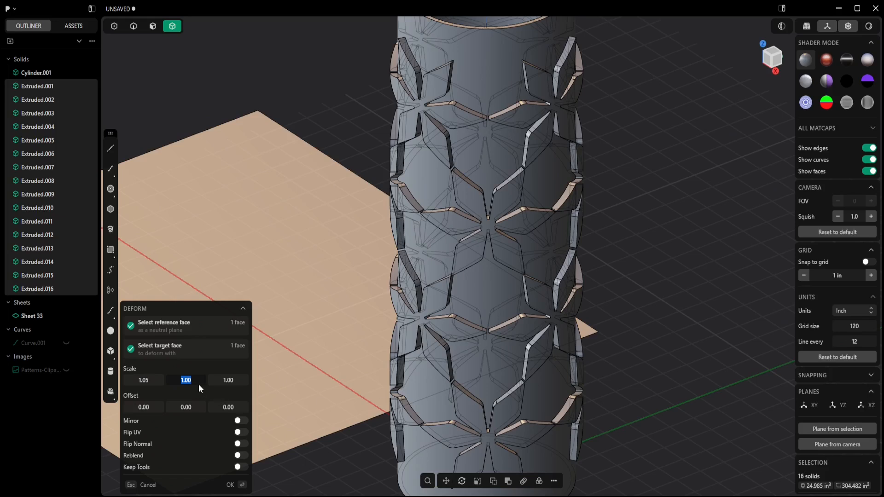
pyautogui.write('1.05')
pyautogui.press('Return')
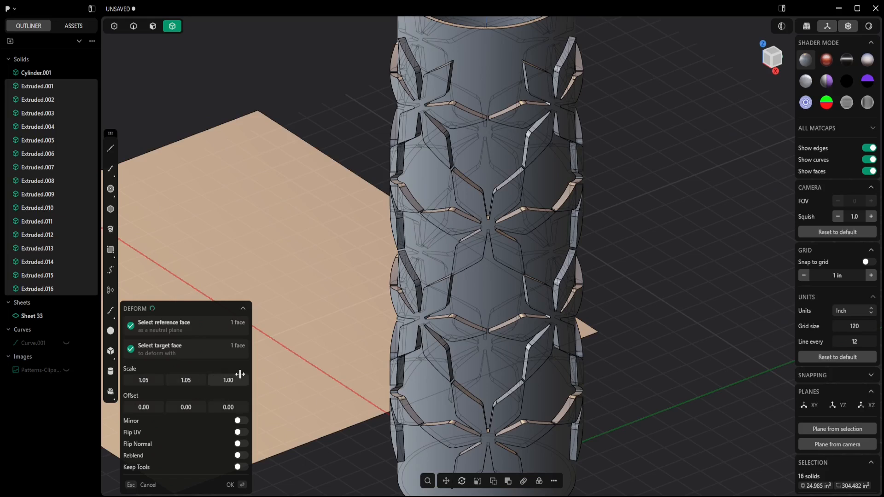
# - Set the Deform Z offset to -0.0005
pyautogui.moveTo(427, 371); pyautogui.dragTo(413, 303, button='middle')
pyautogui.scroll(5, 424, 146)
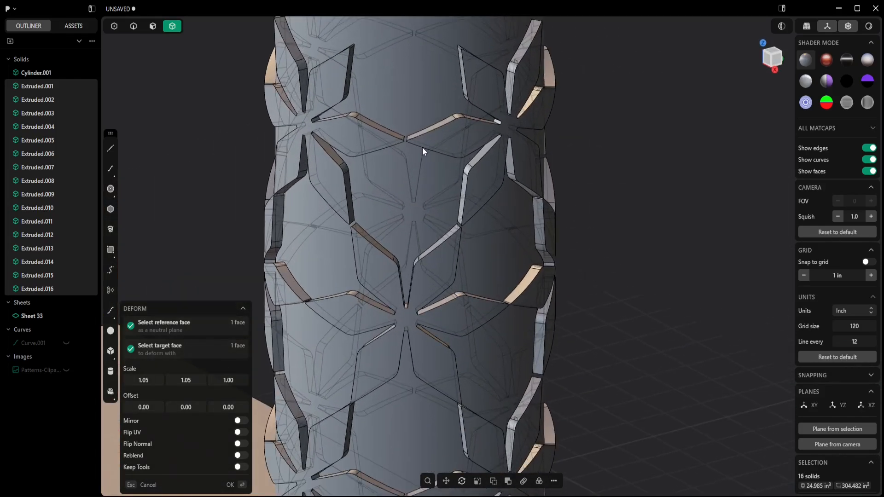
pyautogui.moveTo(421, 149)
pyautogui.mouseDown(button='middle')
pyautogui.moveTo(407, 168)
pyautogui.moveTo(424, 165)
pyautogui.mouseUp(button='middle')
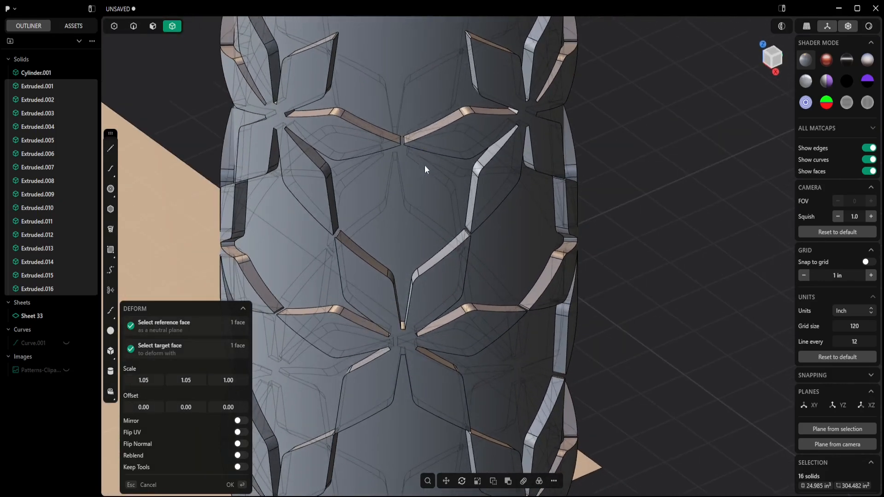
pyautogui.scroll(-5, 424, 165)
pyautogui.moveTo(421, 169); pyautogui.dragTo(465, 175, button='middle')
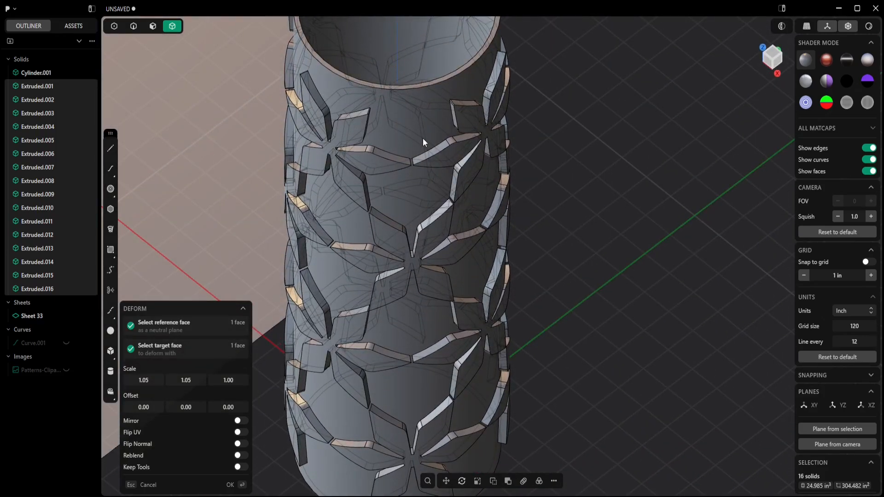
pyautogui.click(228, 407)
pyautogui.press('Return')
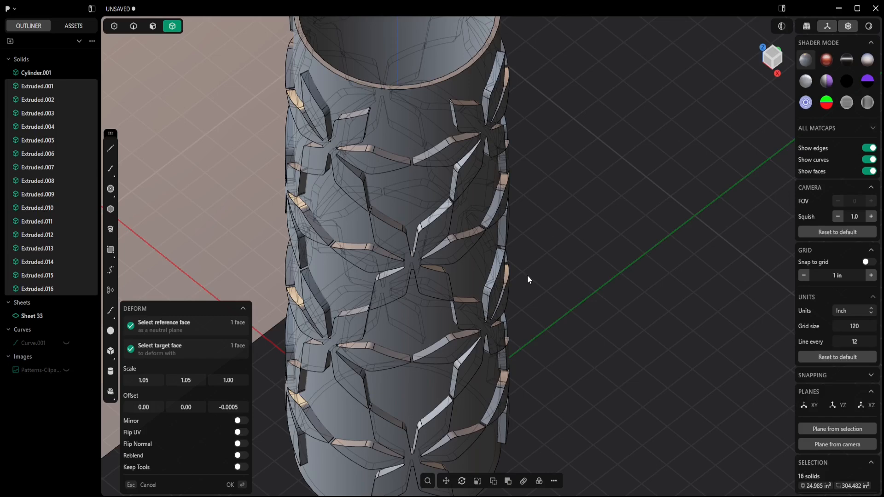
# - Set the Deform Z offset to -0.005
pyautogui.moveTo(528, 276); pyautogui.dragTo(539, 276, button='middle')
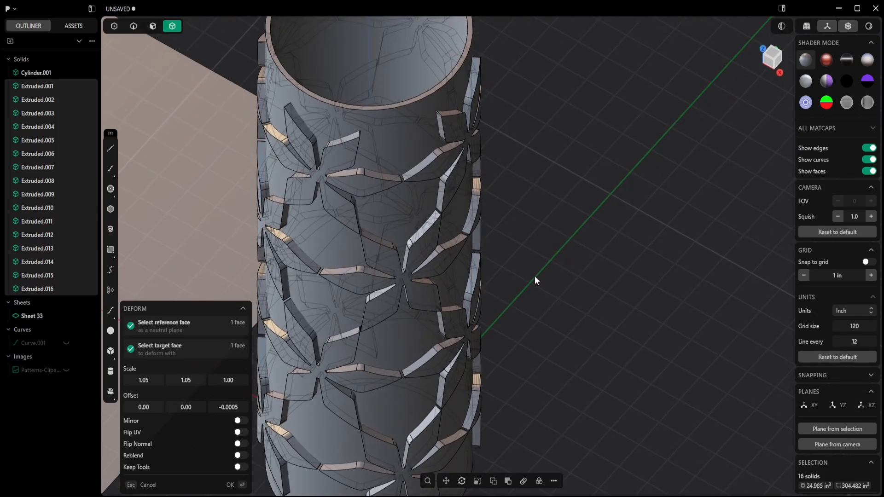
pyautogui.moveTo(519, 346); pyautogui.dragTo(507, 321, button='middle')
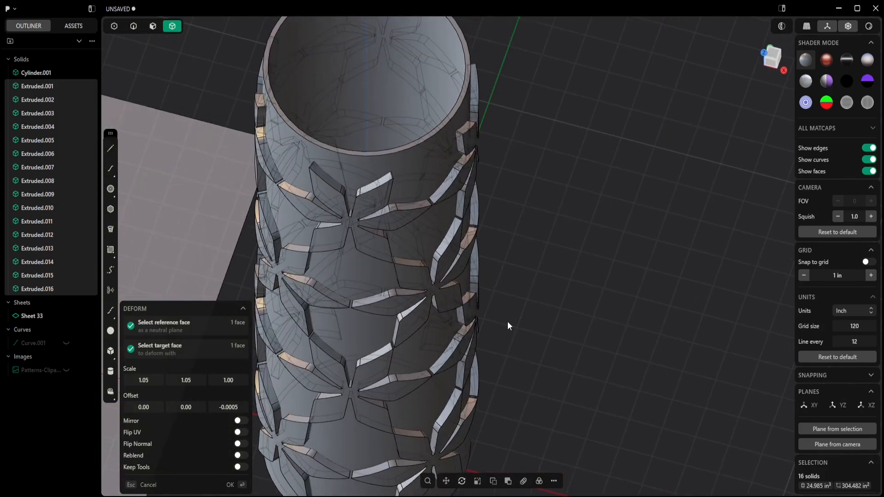
pyautogui.write('-0.005')
pyautogui.press('Return')
pyautogui.moveTo(316, 365)
pyautogui.mouseDown(button='middle')
pyautogui.moveTo(353, 350)
pyautogui.moveTo(333, 363)
pyautogui.mouseUp(button='middle')
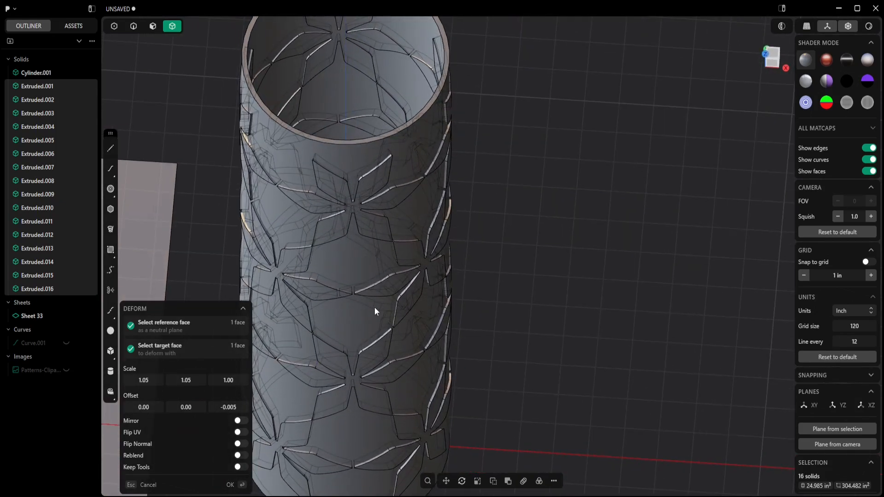
# - Turn on Keep Tools and apply the Deform to wrap the stars around the cylinder
pyautogui.scroll(5, 399, 278)
pyautogui.moveTo(390, 272)
pyautogui.mouseDown(button='middle')
pyautogui.moveTo(432, 283)
pyautogui.moveTo(379, 272)
pyautogui.mouseUp(button='middle')
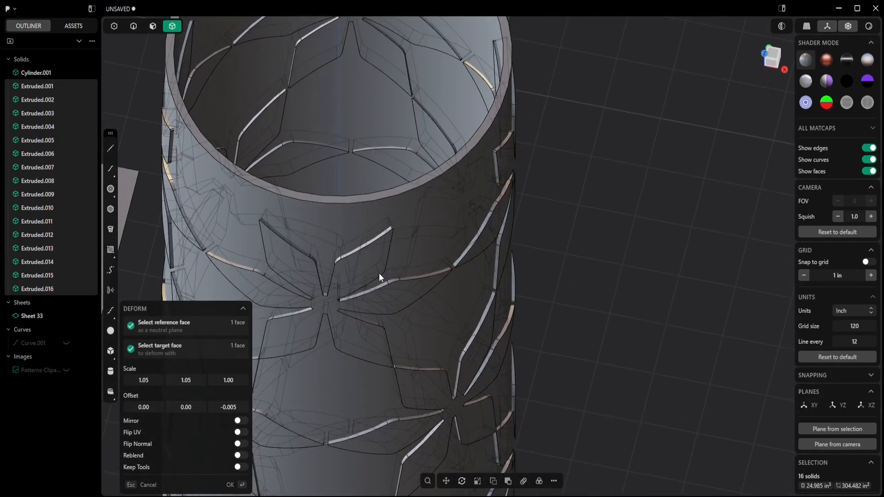
pyautogui.click(238, 468)
pyautogui.moveTo(406, 314); pyautogui.dragTo(500, 289, button='middle')
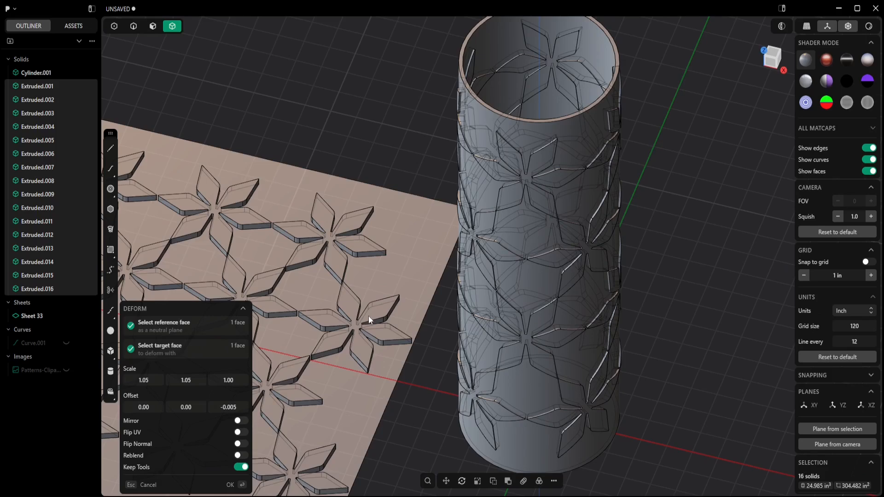
pyautogui.click(230, 485)
# - Start a Boolean difference on the cylinder and pick the wrapped stars on its front as tool bodies
pyautogui.click(616, 45)
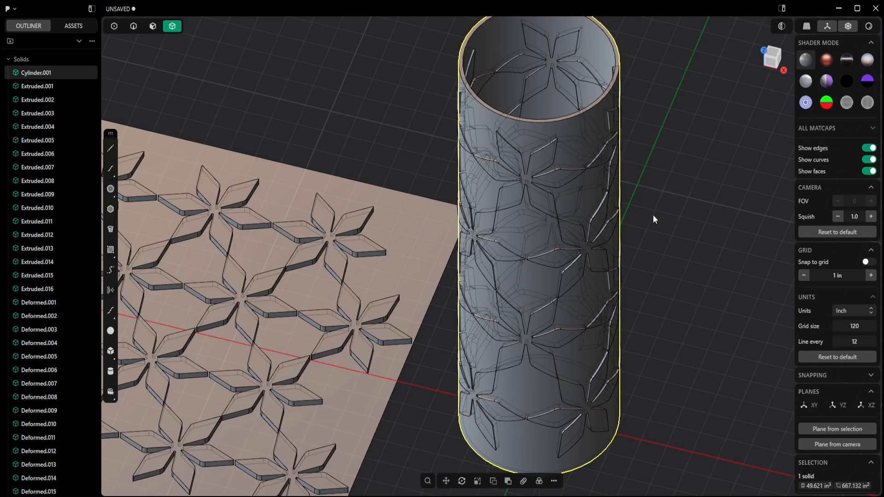
pyautogui.press('q')
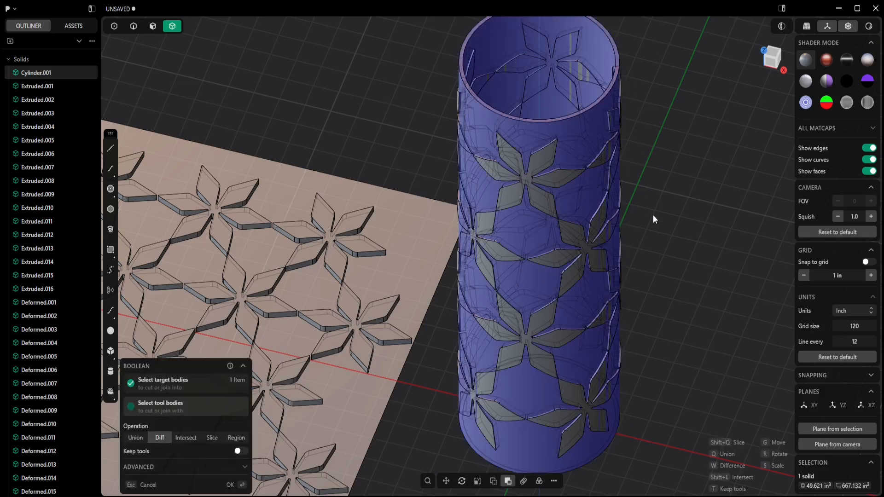
pyautogui.click(559, 179)
pyautogui.click(578, 234)
pyautogui.click(496, 248)
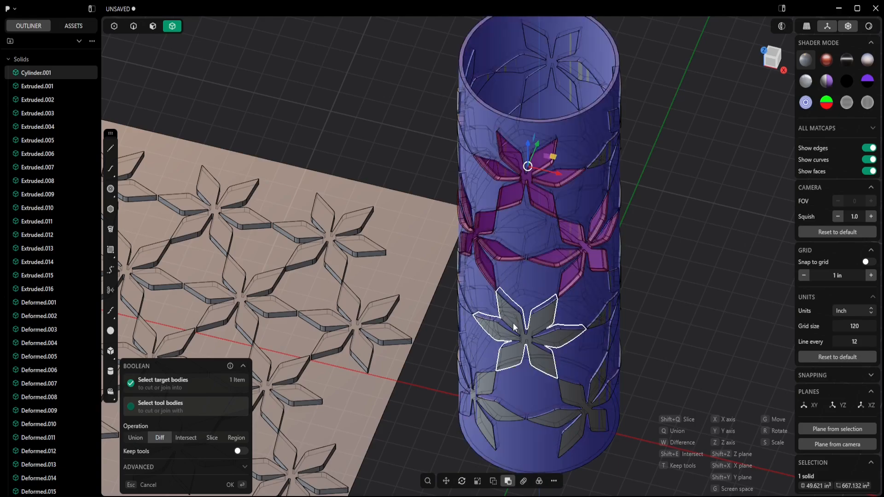
pyautogui.click(513, 323)
pyautogui.click(490, 388)
pyautogui.moveTo(570, 391); pyautogui.dragTo(497, 218, button='middle')
pyautogui.click(518, 119)
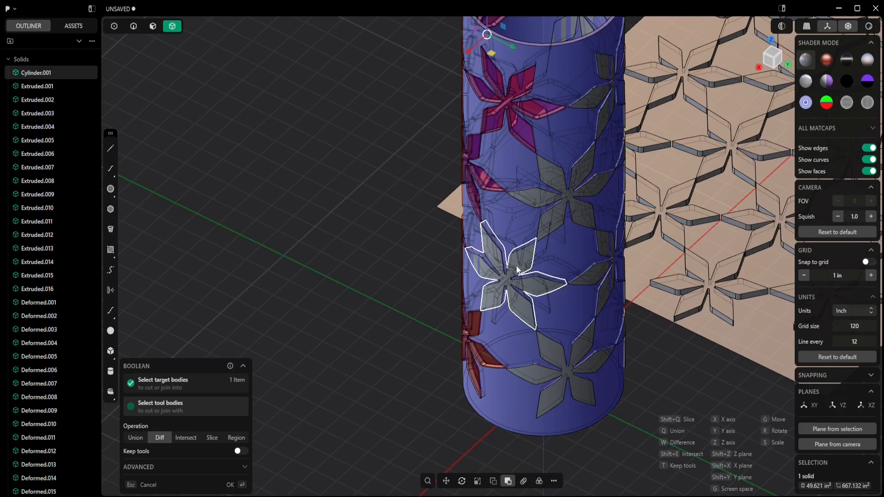
pyautogui.click(515, 266)
pyautogui.click(565, 199)
# - Pick the remaining wrapped stars around the cylinder as tools and apply the Boolean difference
pyautogui.moveTo(582, 342); pyautogui.dragTo(432, 232, button='middle')
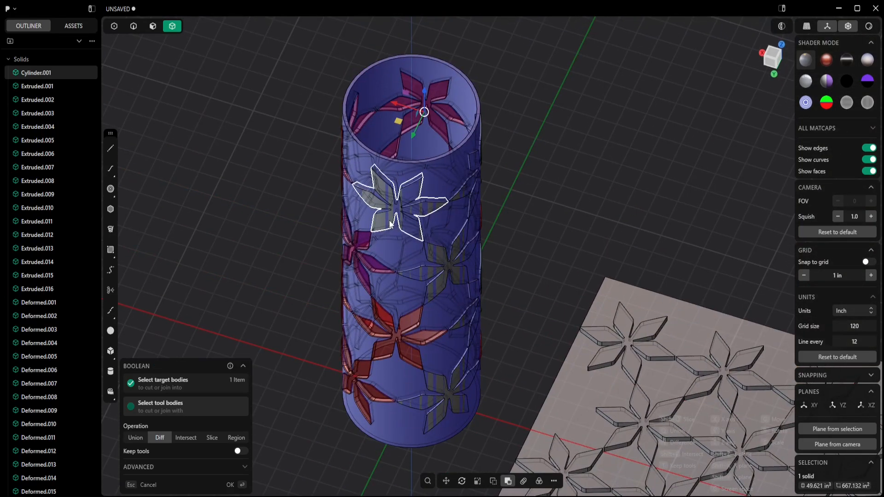
pyautogui.click(435, 253)
pyautogui.click(444, 386)
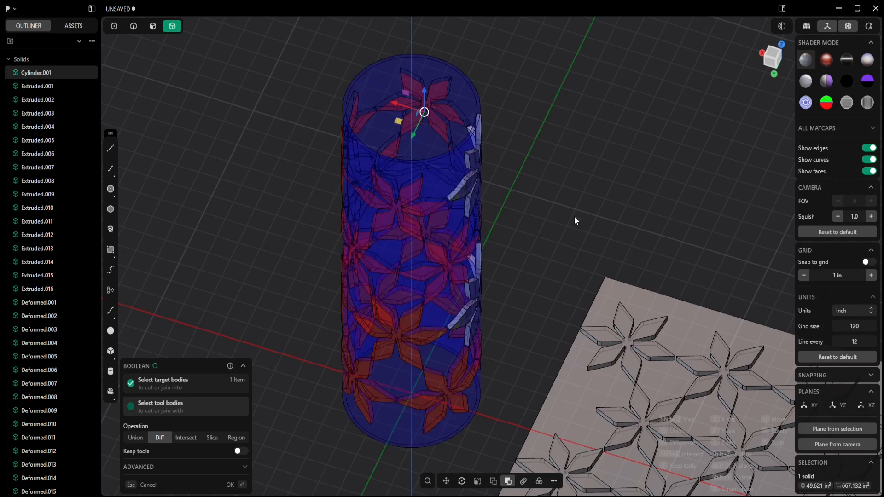
pyautogui.moveTo(618, 203); pyautogui.dragTo(512, 251, button='middle')
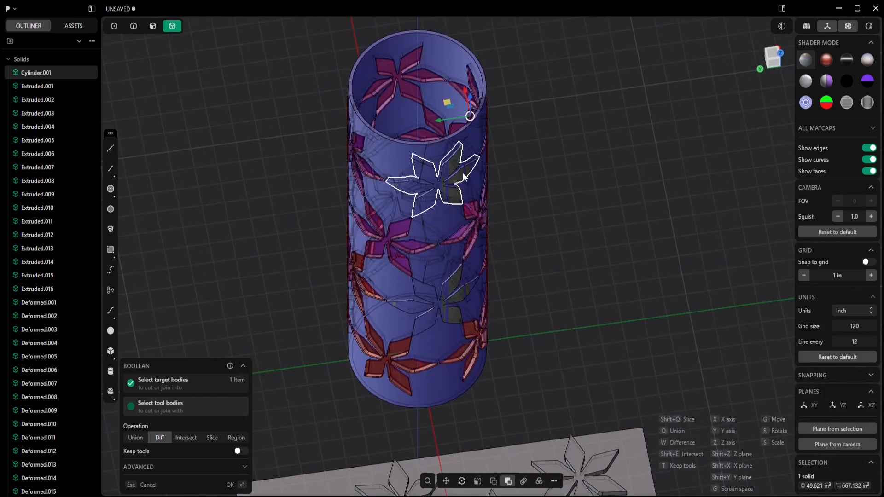
pyautogui.click(442, 182)
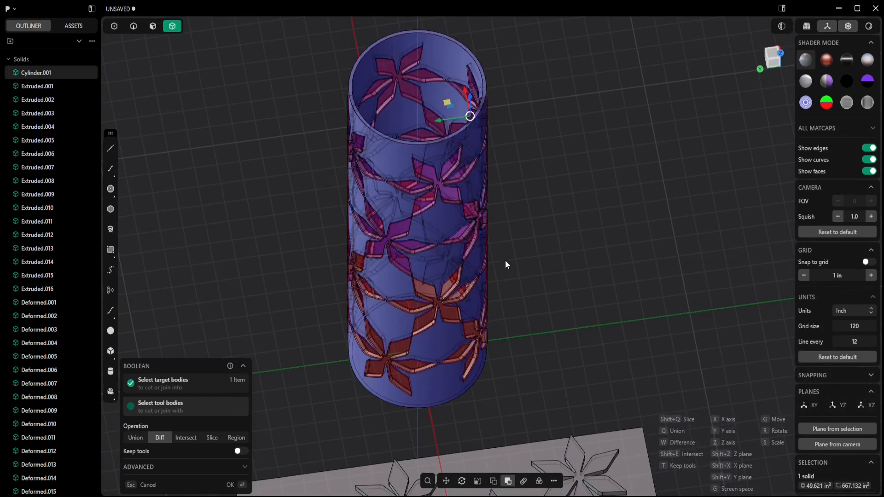
pyautogui.click(231, 485)
pyautogui.moveTo(429, 323); pyautogui.dragTo(369, 259, button='middle')
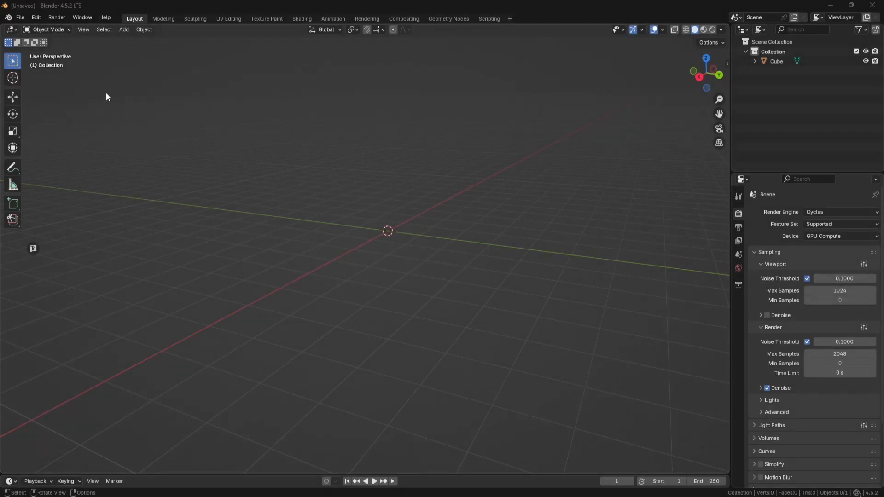
# - Switch to Blender and open the Add-ons section of Preferences
pyautogui.click(37, 18)
pyautogui.click(57, 141)
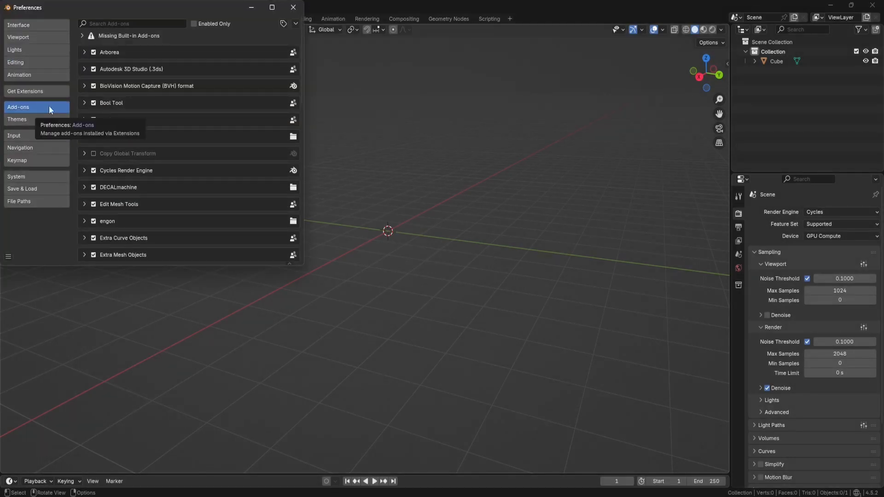
# - Browse to the plasticity-blender-addon-main.zip add-on in D:\Software Support\Blender\Add-ons for installing from disk, then cancel
pyautogui.click(295, 23)
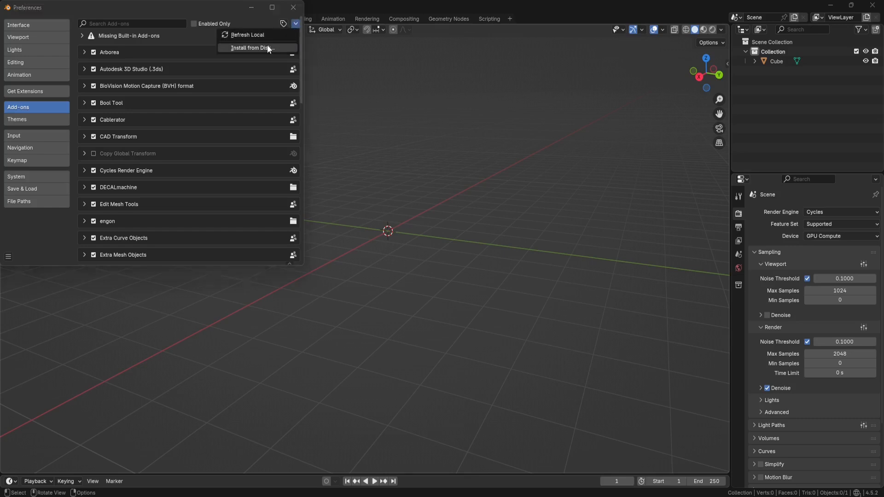
pyautogui.click(267, 45)
pyautogui.click(47, 206)
pyautogui.scroll(-3, 183, 178)
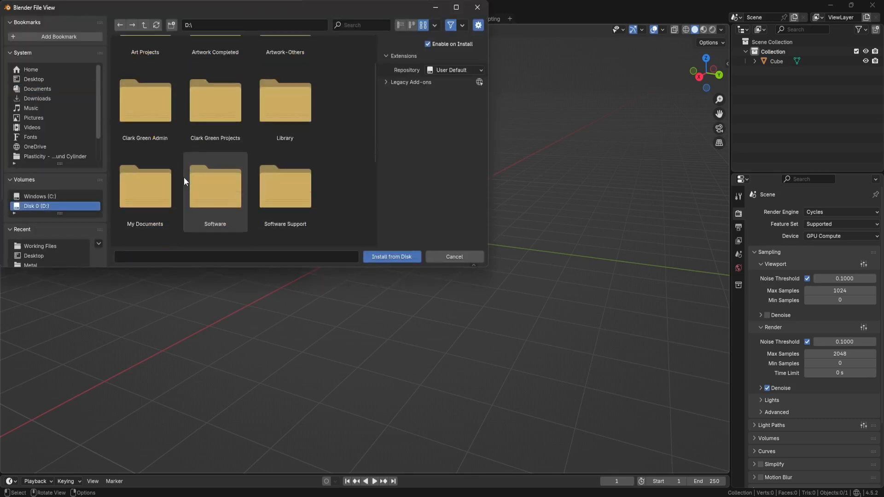
pyautogui.doubleClick(276, 157)
pyautogui.doubleClick(285, 83)
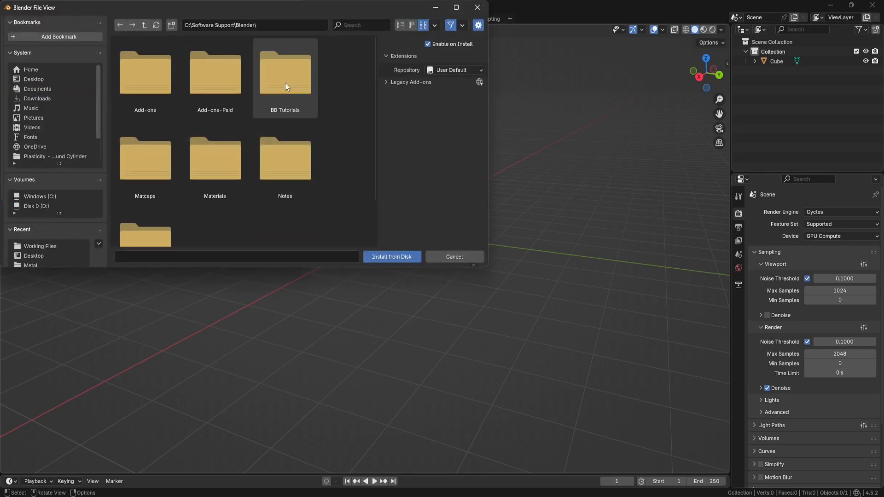
pyautogui.doubleClick(164, 86)
pyautogui.scroll(-5, 245, 142)
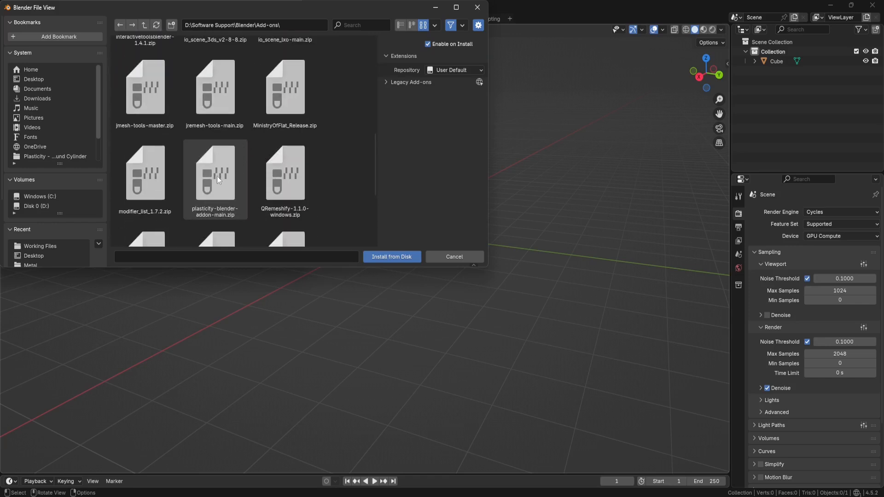
pyautogui.click(216, 178)
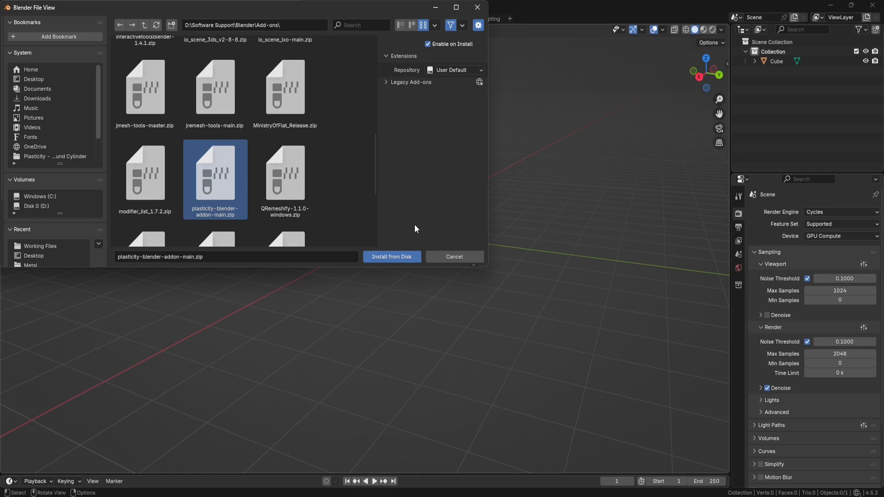
pyautogui.click(453, 256)
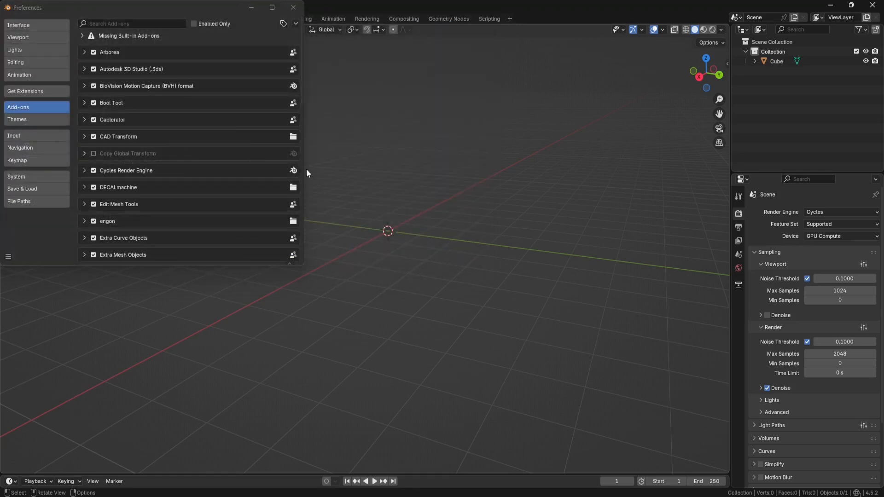
# - Search the add-ons for pla and expand the Plasticity add-on entry
pyautogui.click(147, 23)
pyautogui.write('pla')
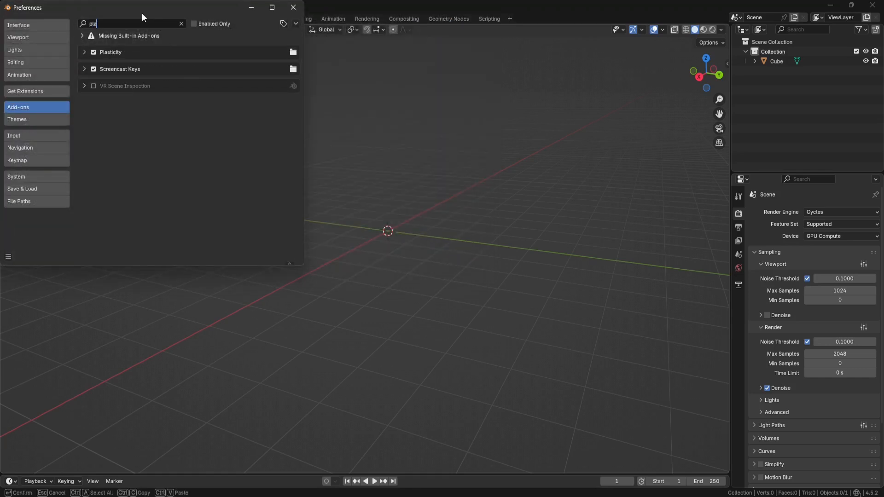
pyautogui.click(84, 51)
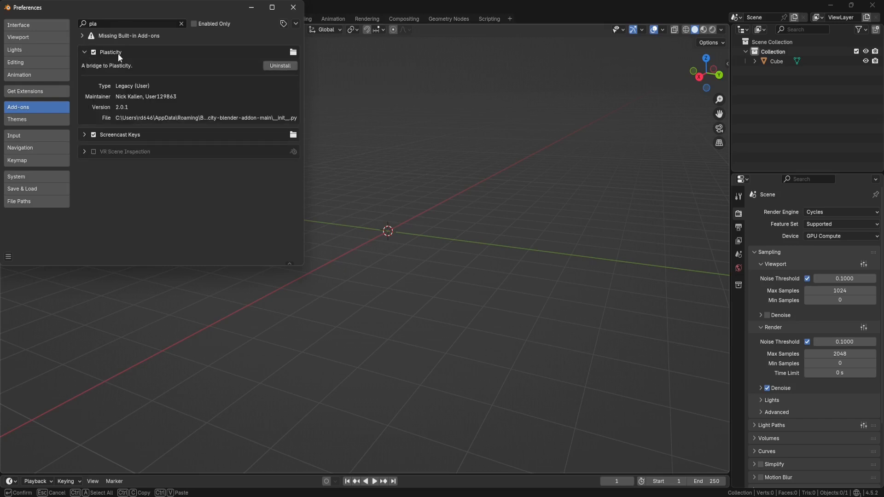
# - Save the preferences and close the Preferences window
pyautogui.click(8, 257)
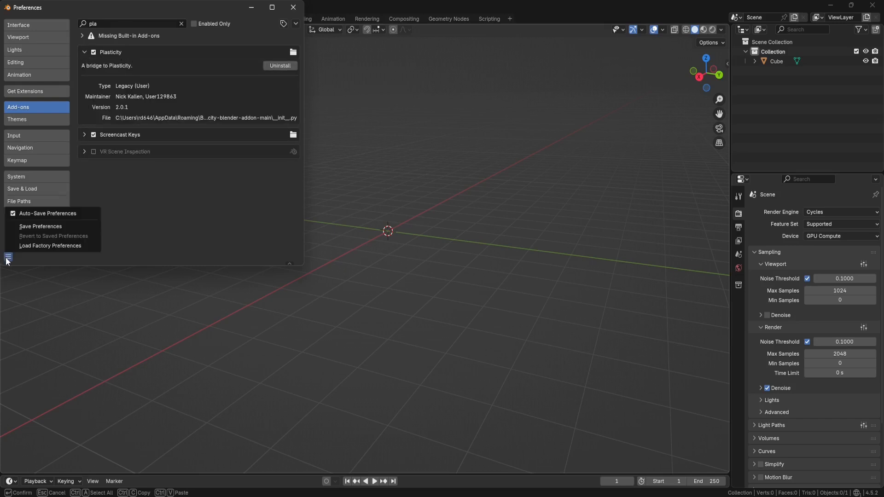
pyautogui.click(36, 226)
pyautogui.click(293, 7)
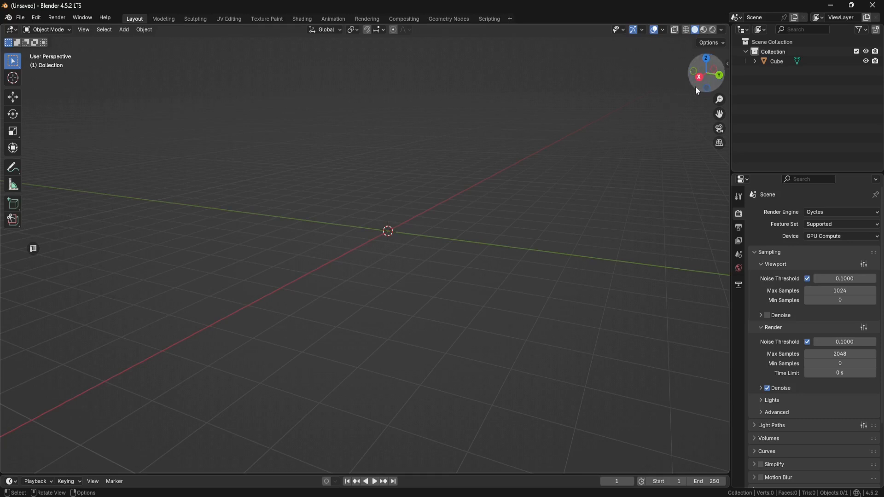
# - Open the viewport sidebar and show its Plasticity tab
pyautogui.click(727, 64)
pyautogui.click(725, 220)
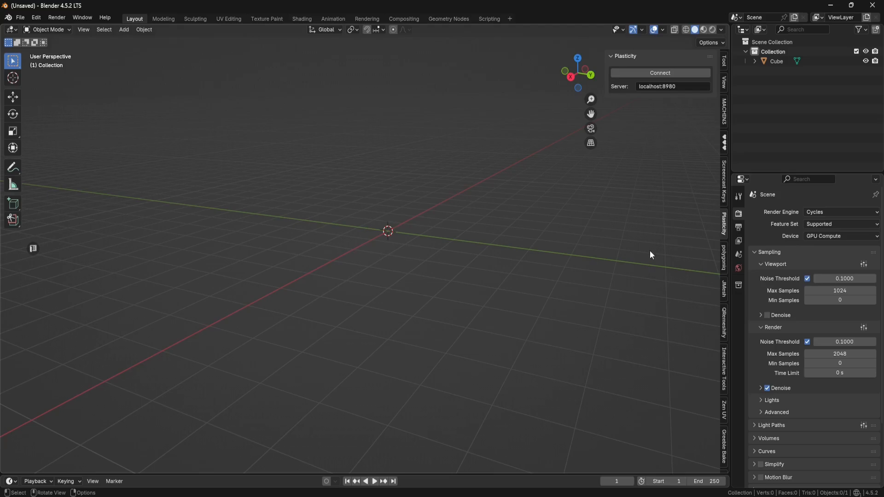
# - Switch to Plasticity and review the Server settings in its Preferences
pyautogui.click(594, 496)
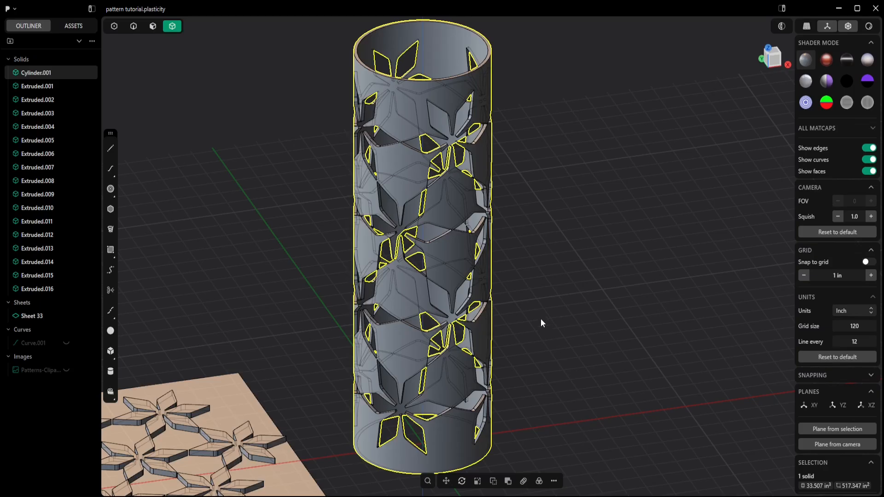
pyautogui.click(15, 10)
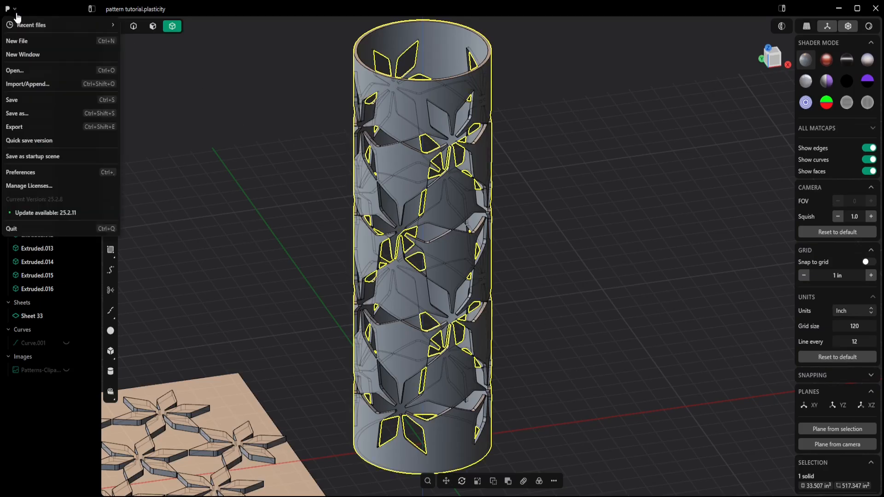
pyautogui.click(23, 173)
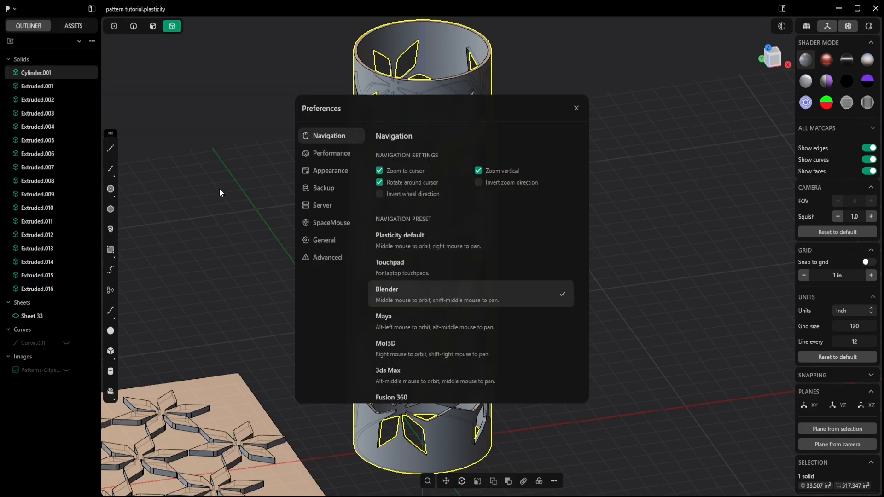
pyautogui.click(328, 208)
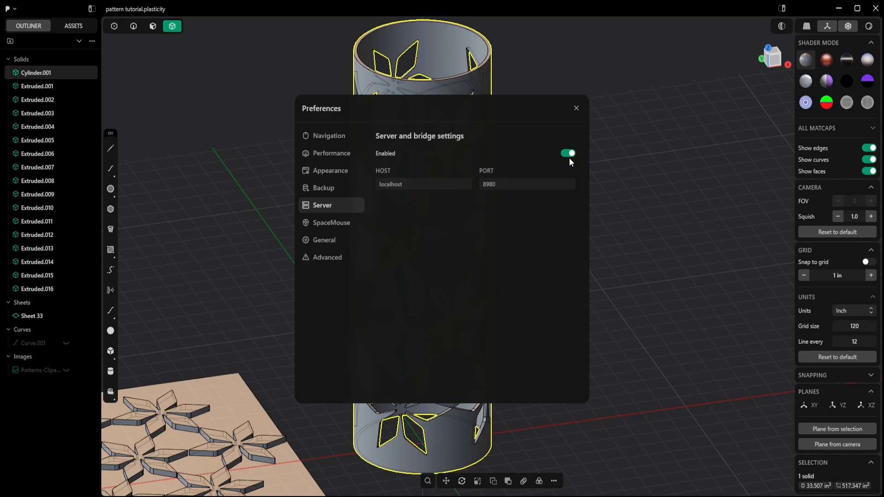
pyautogui.click(576, 108)
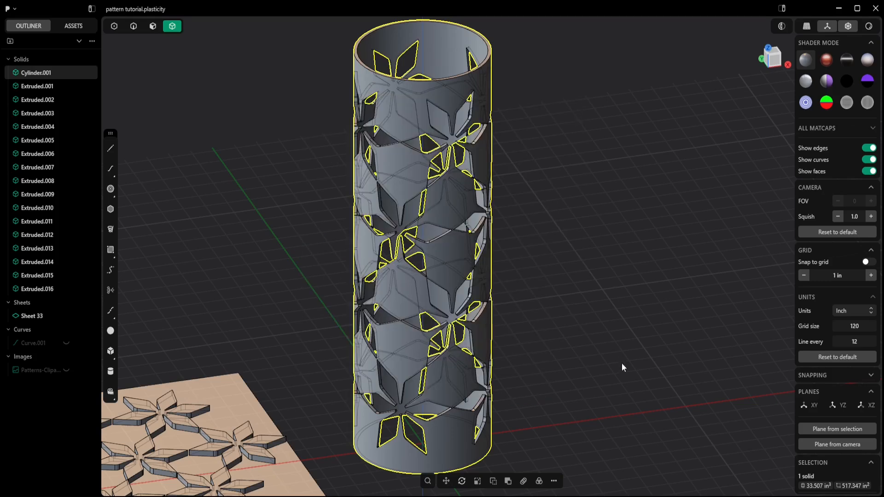
# - Switch to Blender, connect to the Plasticity server and refresh to import the model
pyautogui.click(632, 496)
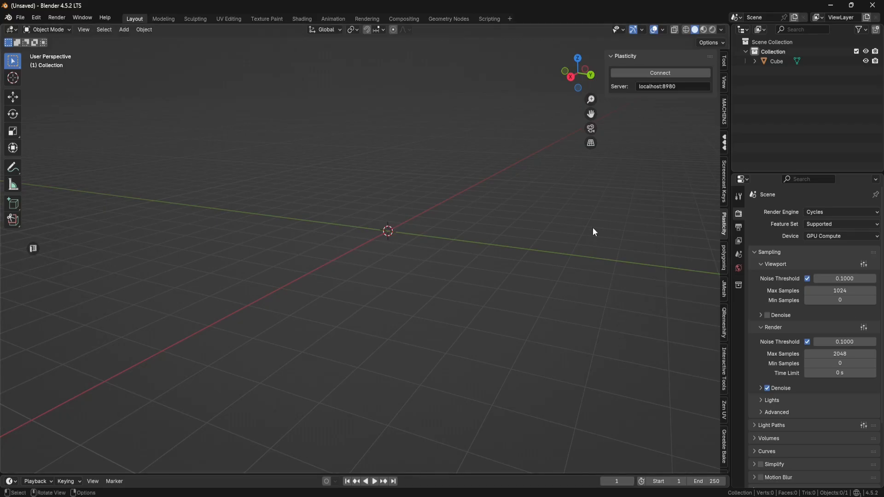
pyautogui.click(666, 75)
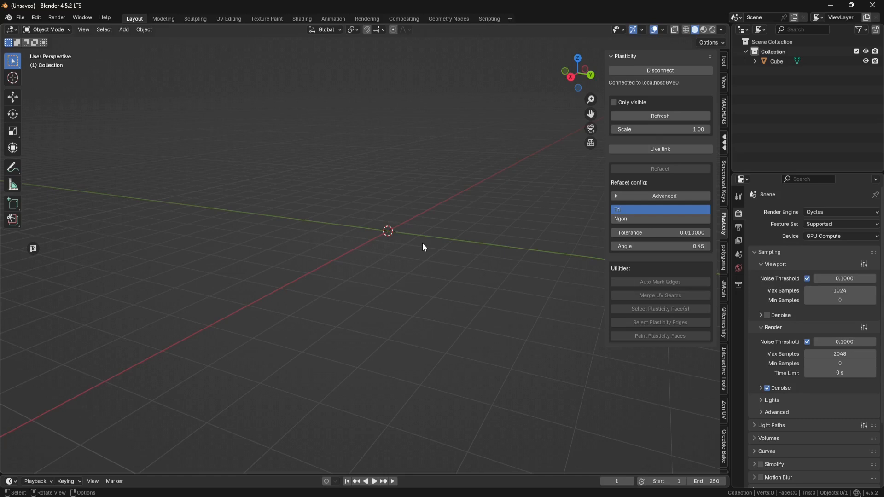
pyautogui.click(657, 118)
pyautogui.moveTo(454, 186); pyautogui.dragTo(361, 265)
pyautogui.press('KP_Decimal')
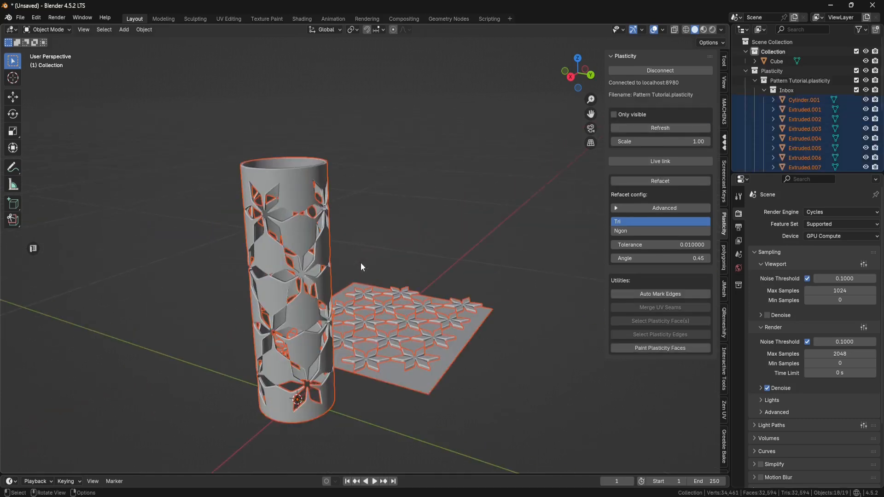
pyautogui.moveTo(387, 239); pyautogui.dragTo(363, 241, button='middle')
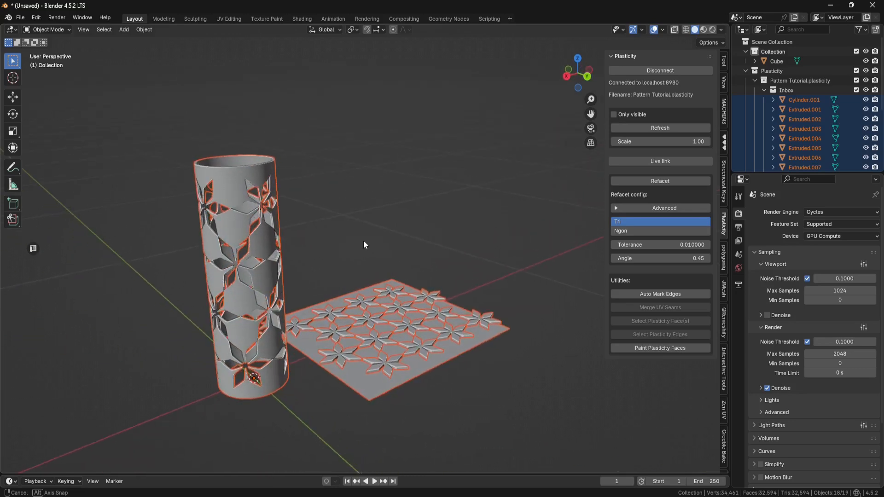
pyautogui.click(363, 242)
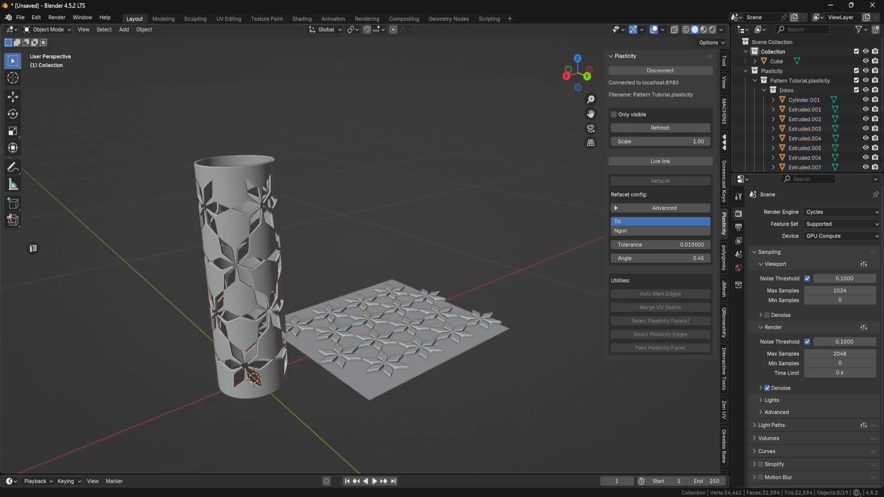
# - Switch to Plasticity and group the extruded star solids Extruded.001 through Extruded.016
pyautogui.click(606, 495)
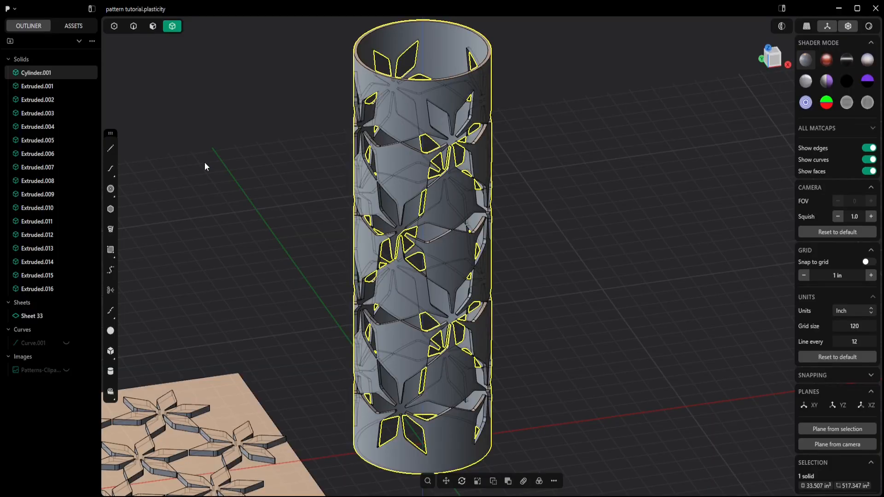
pyautogui.click(43, 89)
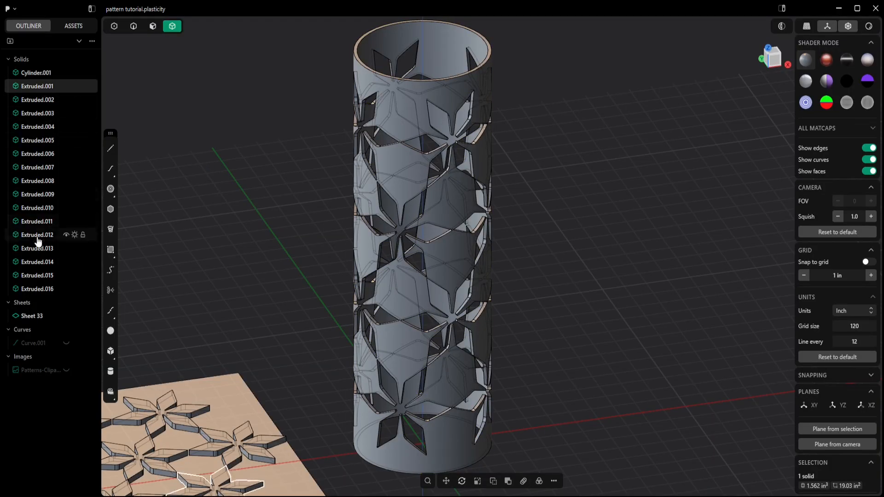
pyautogui.keyDown('shift'); pyautogui.click(28, 289); pyautogui.keyUp('shift')
pyautogui.hotkey('ctrl', 'g')
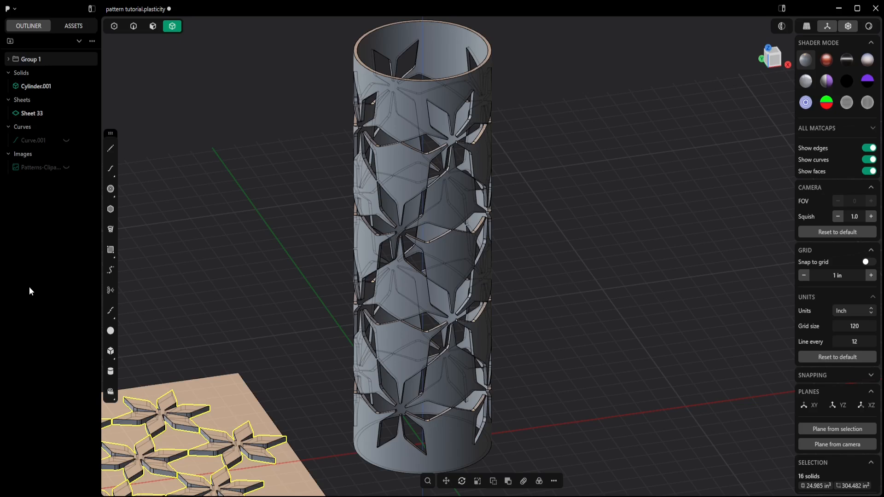
# - Rename the new group as Pattern
pyautogui.doubleClick(31, 59)
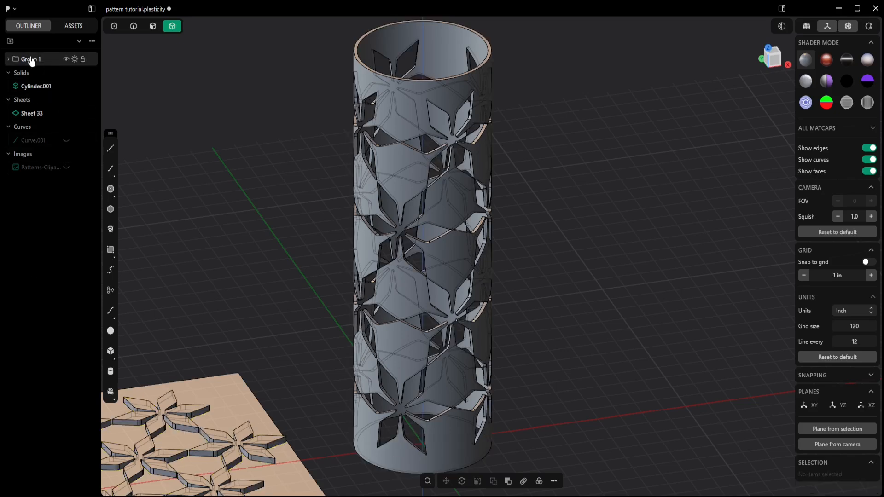
pyautogui.write('Pattern')
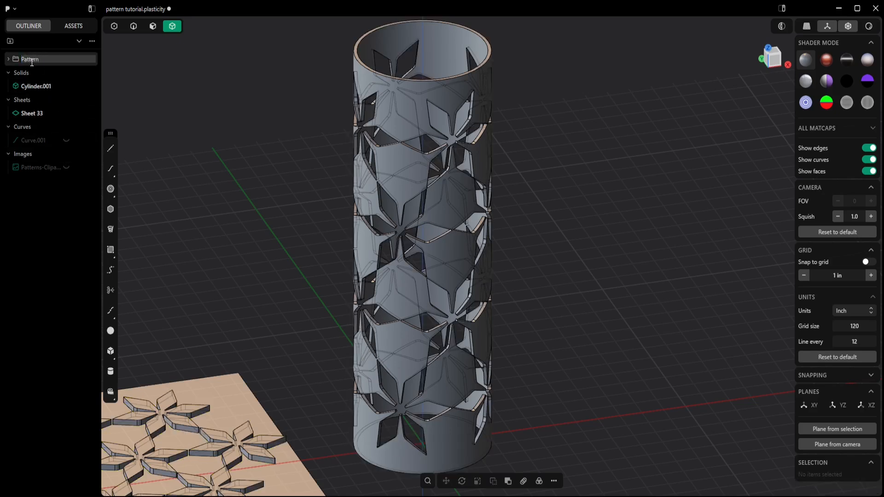
pyautogui.press('Return')
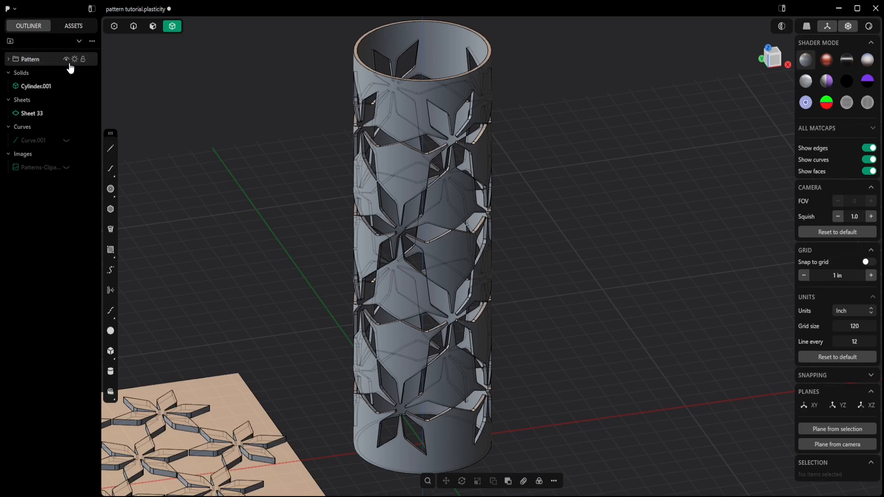
# - Hide the Pattern group and Sheet 33 so only the cylinder shows
pyautogui.click(66, 59)
pyautogui.click(68, 114)
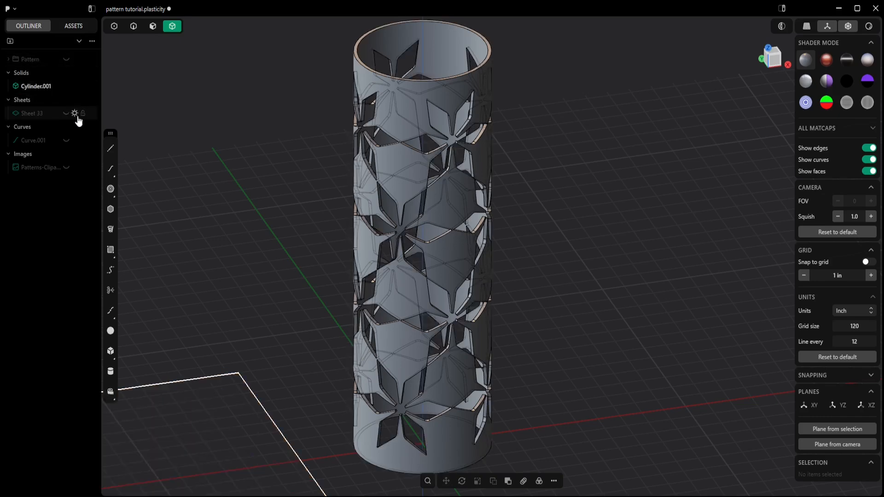
pyautogui.scroll(-3, 245, 165)
pyautogui.keyDown('shift'); pyautogui.moveTo(256, 163); pyautogui.dragTo(364, 171, button='middle'); pyautogui.keyUp('shift')
pyautogui.keyDown('shift'); pyautogui.moveTo(497, 183); pyautogui.dragTo(462, 195, button='middle'); pyautogui.keyUp('shift')
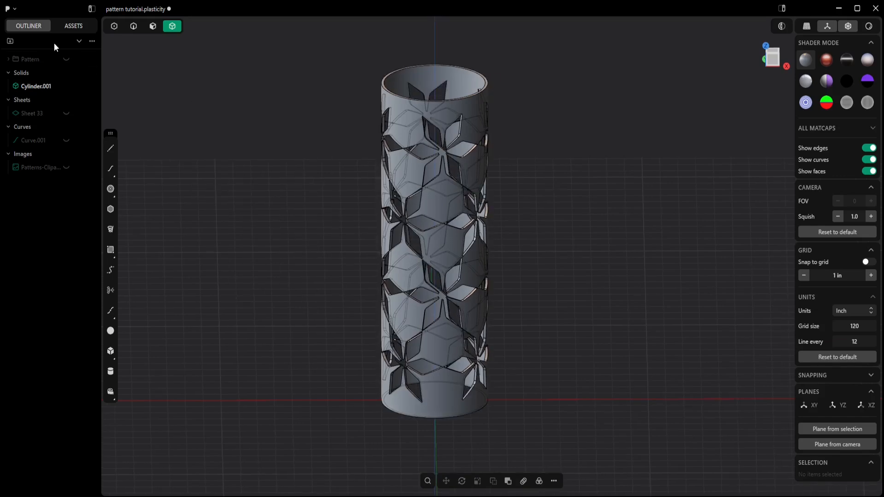
# - Save the Plasticity file and return to Blender
pyautogui.click(11, 9)
pyautogui.click(17, 100)
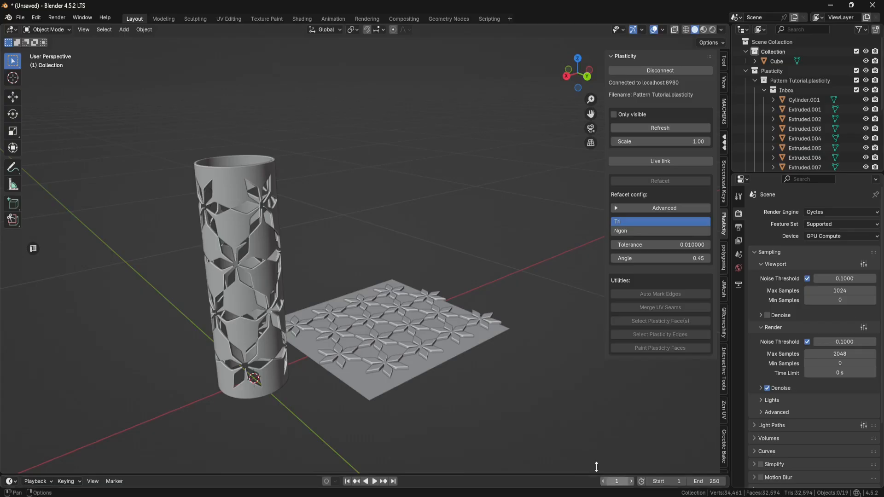
pyautogui.moveTo(442, 258)
pyautogui.mouseDown(button='middle')
pyautogui.moveTo(464, 285)
pyautogui.moveTo(460, 296)
pyautogui.mouseUp(button='middle')
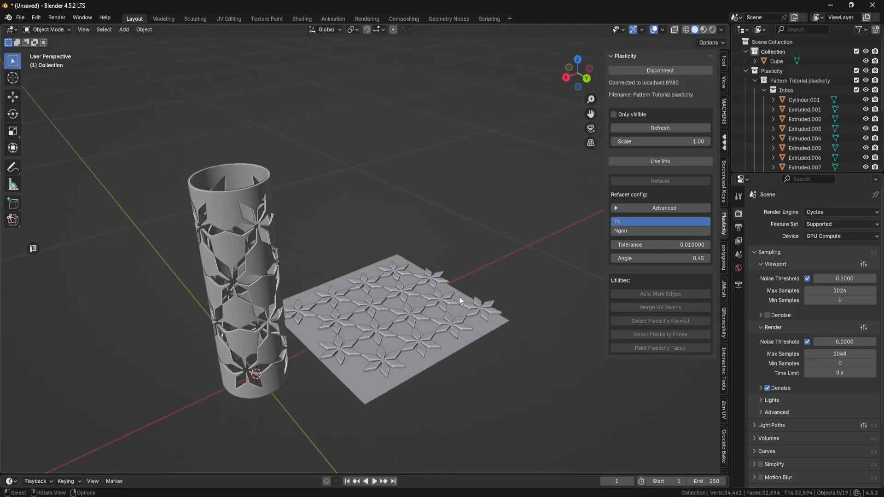
# - Refresh the Plasticity link to update the imported model
pyautogui.click(659, 128)
pyautogui.moveTo(350, 244); pyautogui.dragTo(389, 226, button='middle')
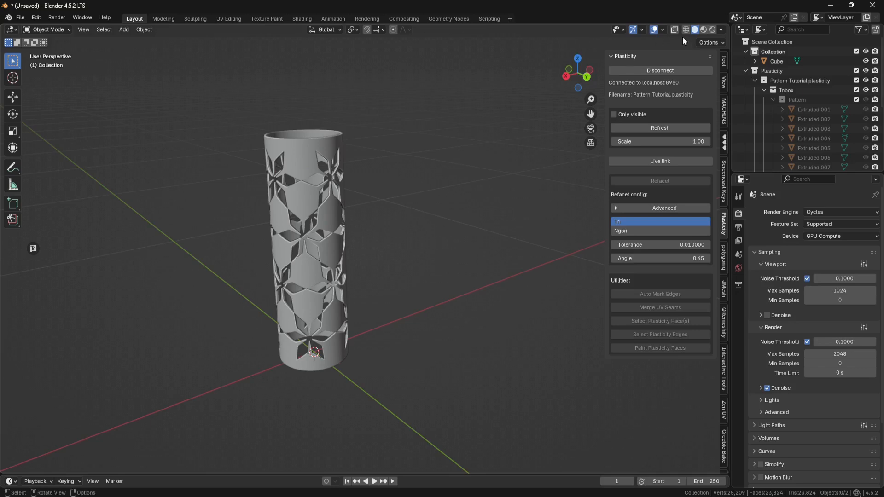
# - Switch the viewport shading to MatCap and pick a different matcap sphere
pyautogui.click(721, 30)
pyautogui.click(721, 77)
pyautogui.click(718, 98)
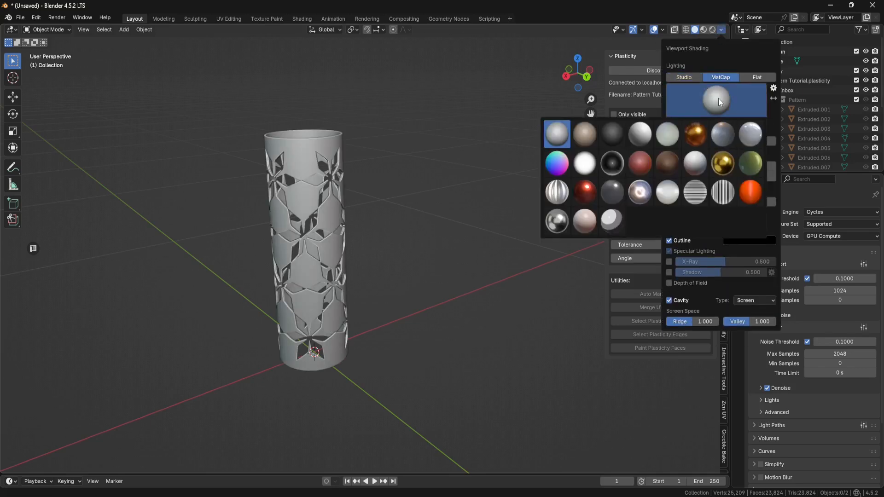
pyautogui.click(567, 210)
# - Open the Shading workspace, frame the cylinder and switch the viewport to rendered shading
pyautogui.moveTo(463, 231); pyautogui.dragTo(438, 231, button='middle')
pyautogui.click(300, 19)
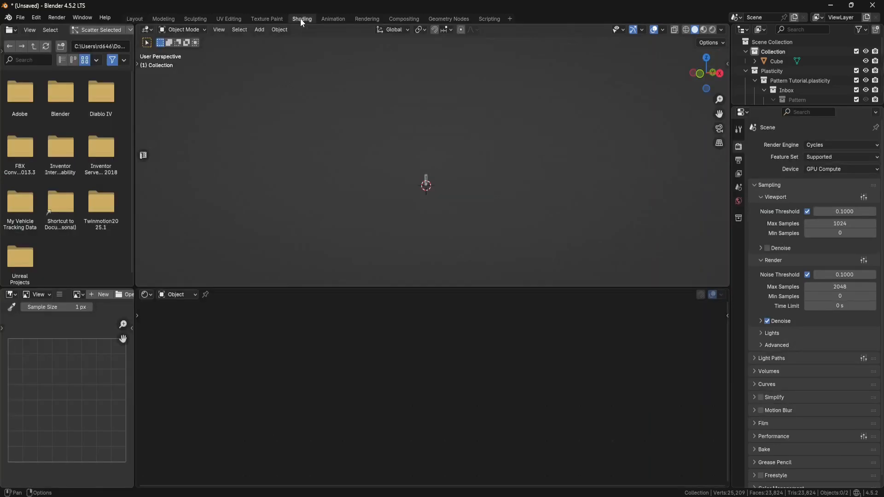
pyautogui.press('KP_Decimal')
pyautogui.moveTo(470, 166); pyautogui.dragTo(476, 191, button='middle')
pyautogui.click(713, 30)
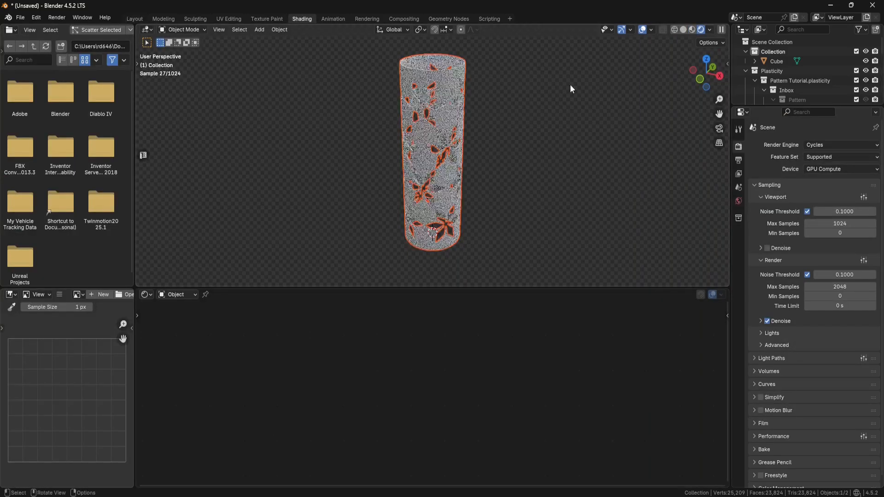
# - Give the selected cylinder a new material with a blue base color, Metallic 1.000 and Roughness 0.155
pyautogui.rightClick(322, 61)
pyautogui.click(438, 57)
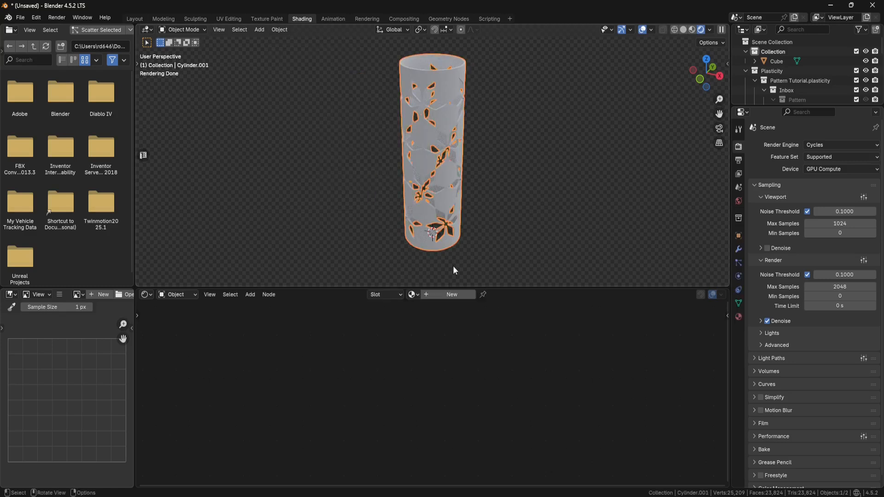
pyautogui.click(421, 379)
pyautogui.moveTo(429, 292); pyautogui.dragTo(437, 283)
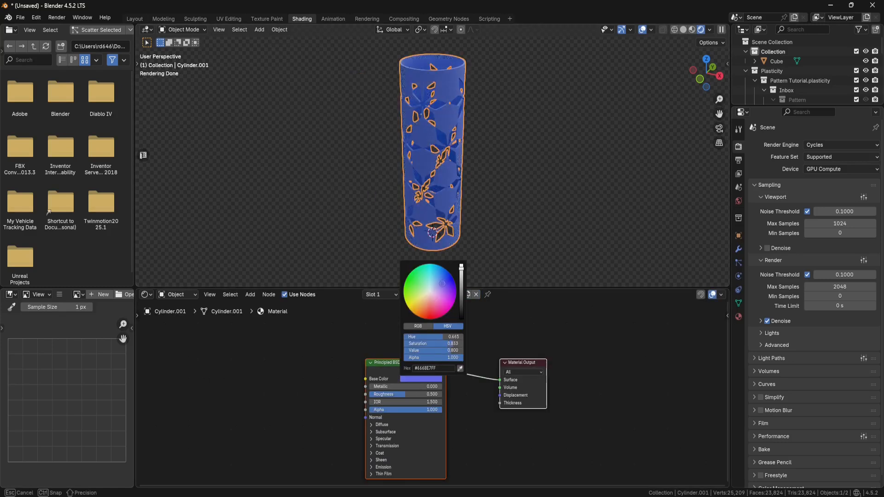
pyautogui.scroll(5, 376, 380)
pyautogui.moveTo(375, 378); pyautogui.dragTo(463, 356)
pyautogui.moveTo(511, 163); pyautogui.dragTo(408, 138, button='middle')
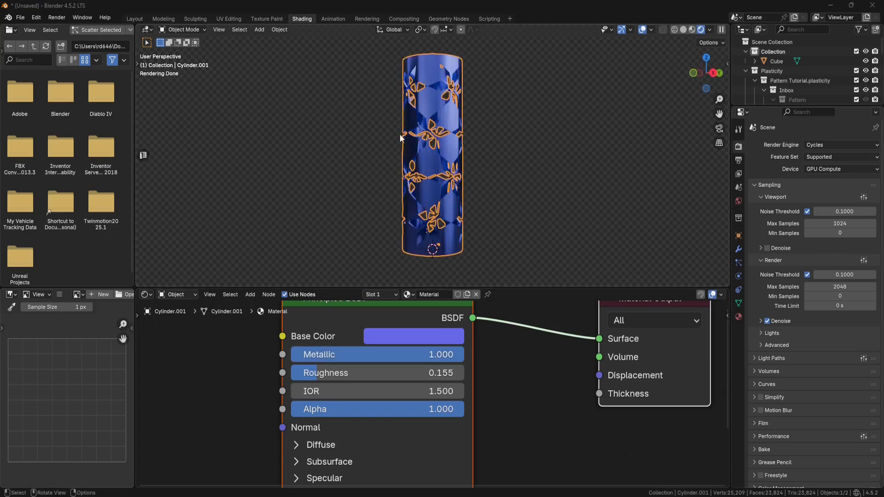
# - Switch to Plasticity and create a cylinder rod at the centre with radius 0.15 in and height 10 in
pyautogui.click(135, 18)
pyautogui.moveTo(418, 183); pyautogui.dragTo(432, 213, button='middle')
pyautogui.click(605, 496)
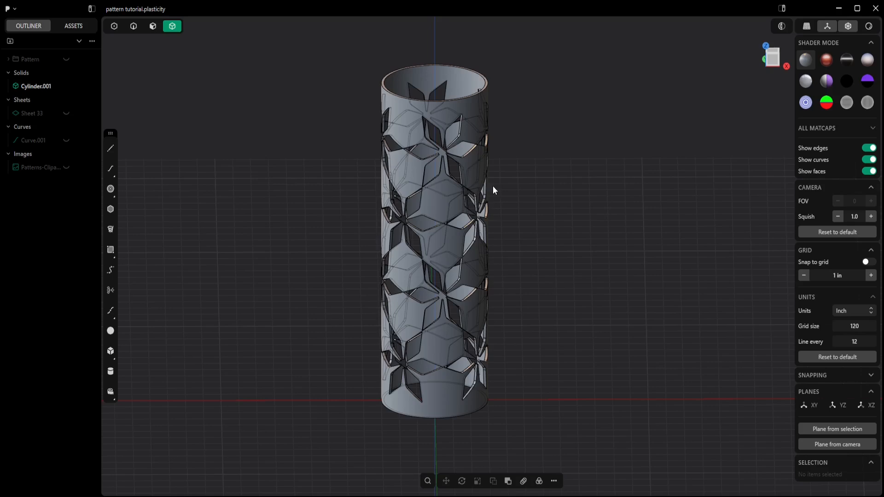
pyautogui.moveTo(548, 184); pyautogui.dragTo(553, 269, button='middle')
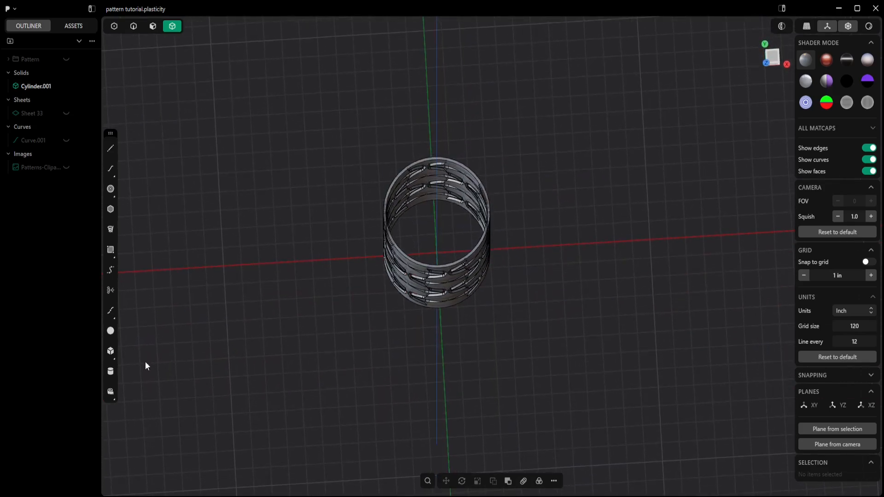
pyautogui.click(111, 371)
pyautogui.click(438, 250)
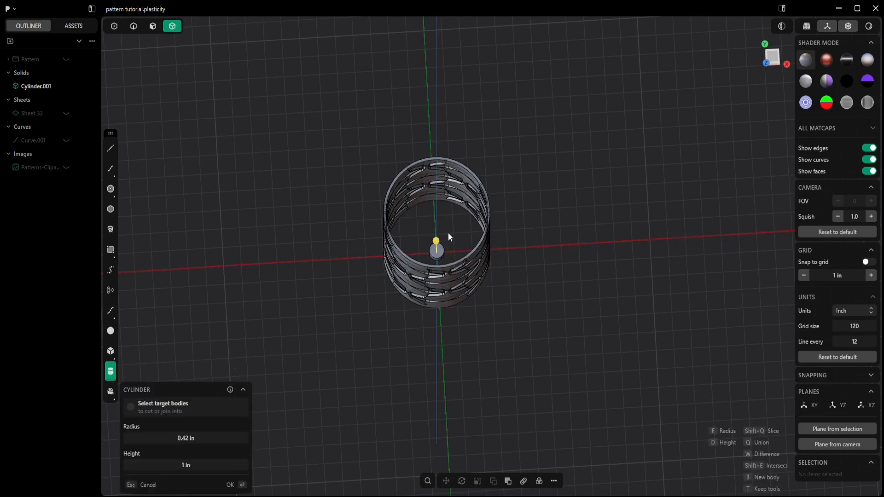
pyautogui.click(193, 438)
pyautogui.write('0.15')
pyautogui.press('Return')
pyautogui.click(194, 464)
pyautogui.write('10')
pyautogui.press('Return')
pyautogui.moveTo(414, 368); pyautogui.dragTo(463, 322, button='middle')
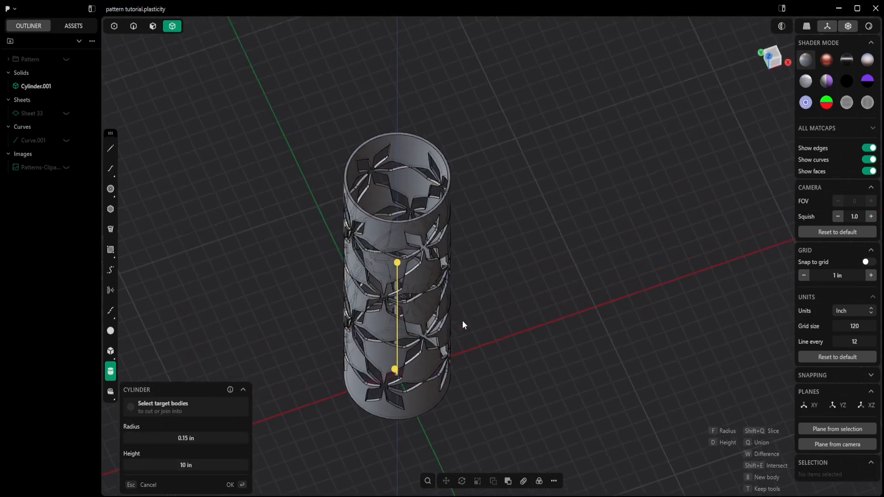
pyautogui.click(231, 485)
# - Rotate the rod to lie horizontally and move it up along Z to near the top of the hollow cylinder
pyautogui.click(462, 481)
pyautogui.moveTo(465, 460); pyautogui.dragTo(371, 363, button='middle')
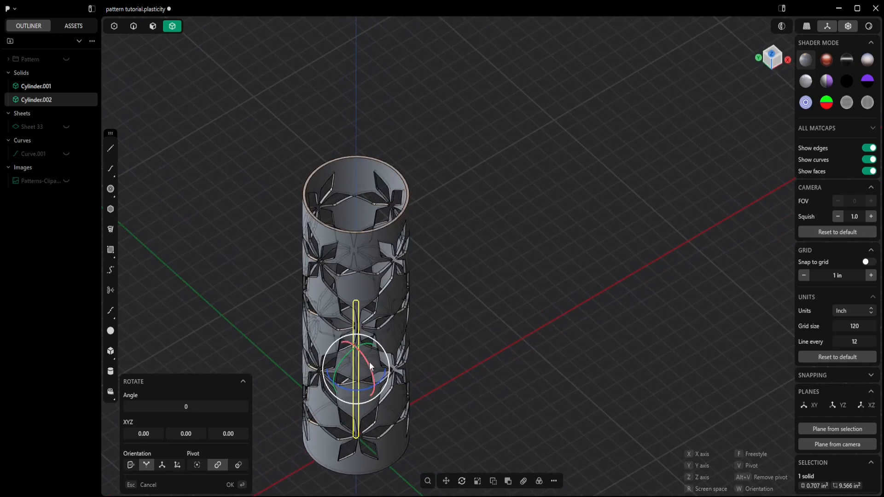
pyautogui.click(373, 381)
pyautogui.press('g')
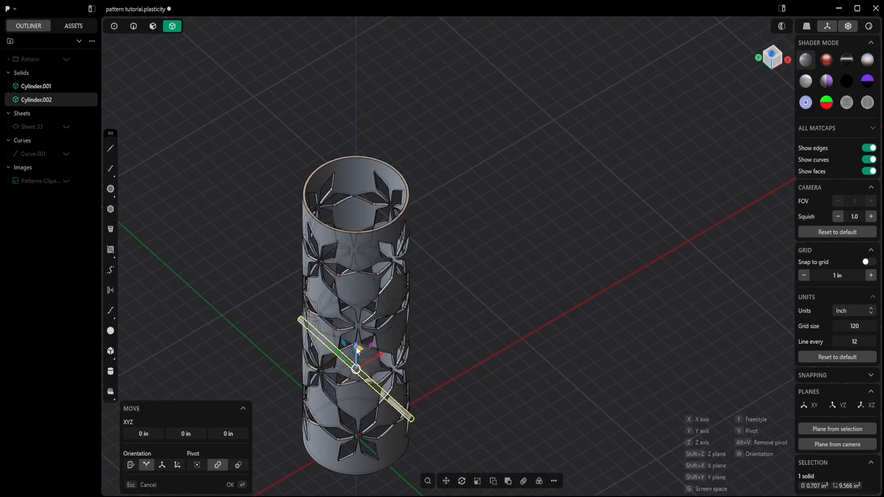
pyautogui.press('z')
pyautogui.moveTo(355, 180); pyautogui.dragTo(488, 256, button='middle')
pyautogui.click(488, 253)
# - Rotate the horizontal rod about the vertical axis
pyautogui.press('r')
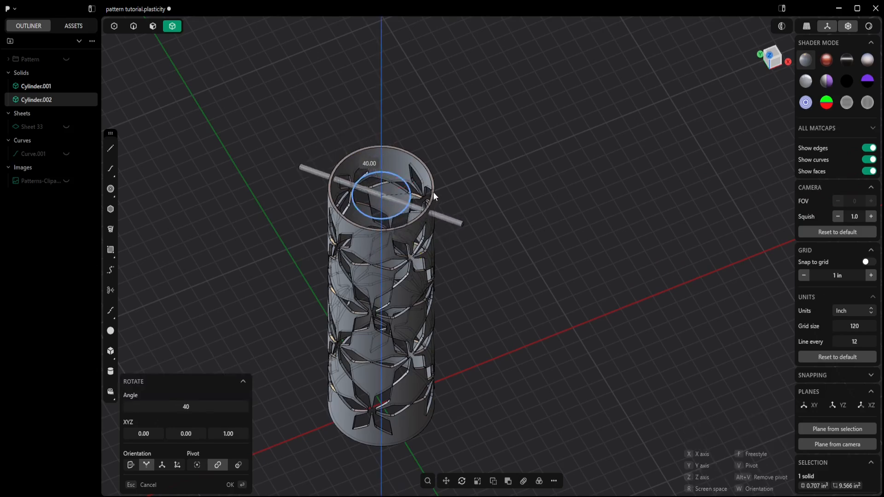
pyautogui.moveTo(438, 179); pyautogui.dragTo(456, 195, button='middle')
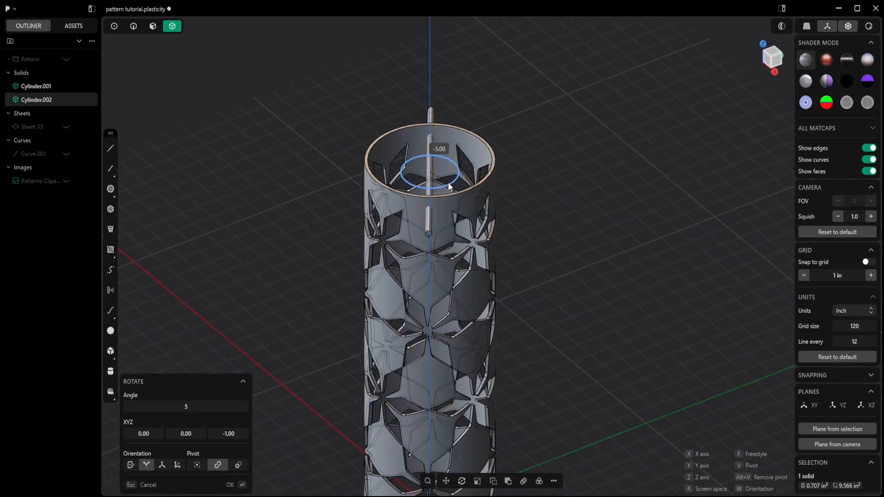
pyautogui.moveTo(449, 182); pyautogui.dragTo(509, 253)
pyautogui.moveTo(510, 253); pyautogui.dragTo(427, 201, button='middle')
# - Duplicate the rod and rotate the copy so the two rods cross near the cylinder's top
pyautogui.hotkey('ctrl', 'd')
pyautogui.press('r')
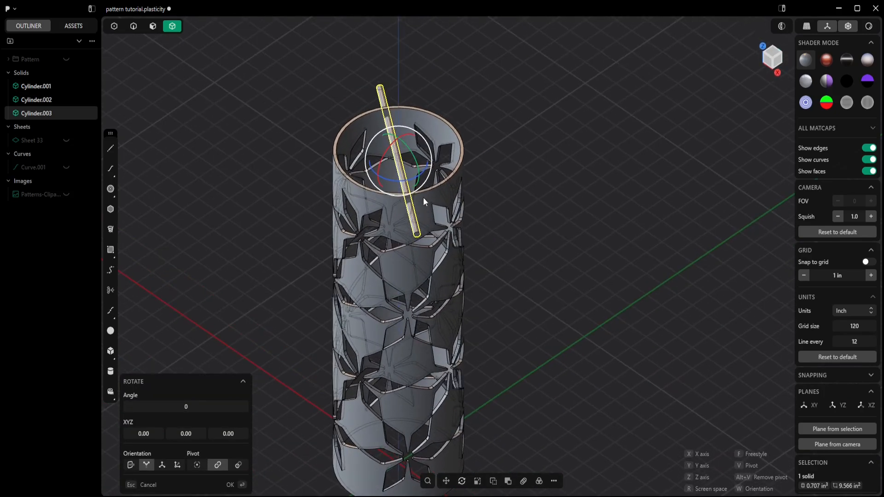
pyautogui.moveTo(410, 180); pyautogui.dragTo(366, 170)
pyautogui.moveTo(360, 231); pyautogui.dragTo(419, 209, button='middle')
pyautogui.press('Return')
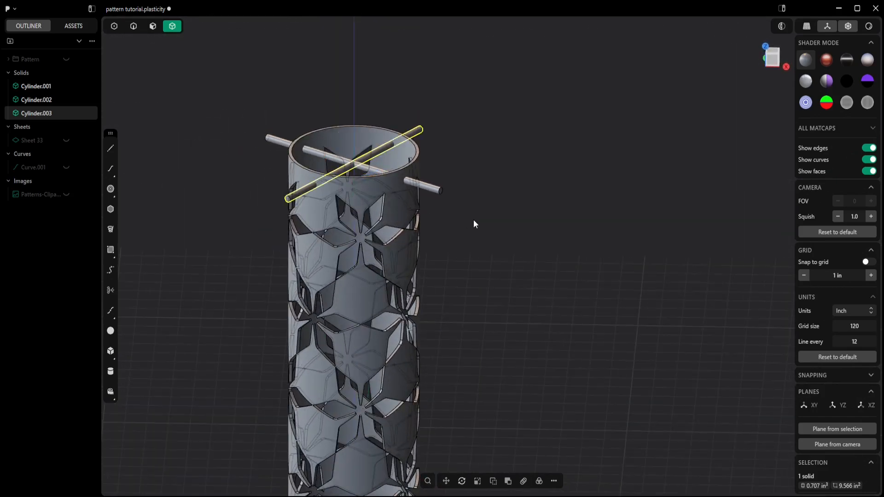
# - Subtract both rods from the hollow cylinder with a Boolean difference to cut holes near its top
pyautogui.keyDown('shift'); pyautogui.moveTo(472, 227); pyautogui.dragTo(496, 245, button='middle'); pyautogui.keyUp('shift')
pyautogui.click(433, 231)
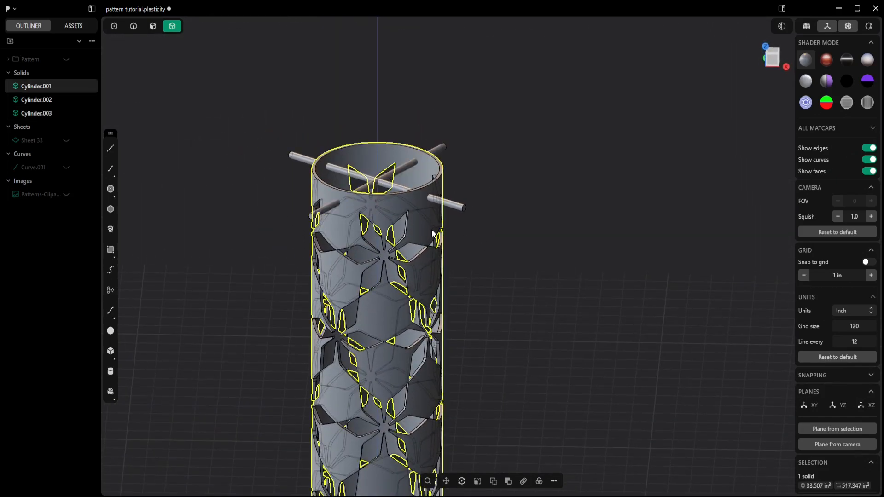
pyautogui.press('q')
pyautogui.click(443, 204)
pyautogui.click(443, 147)
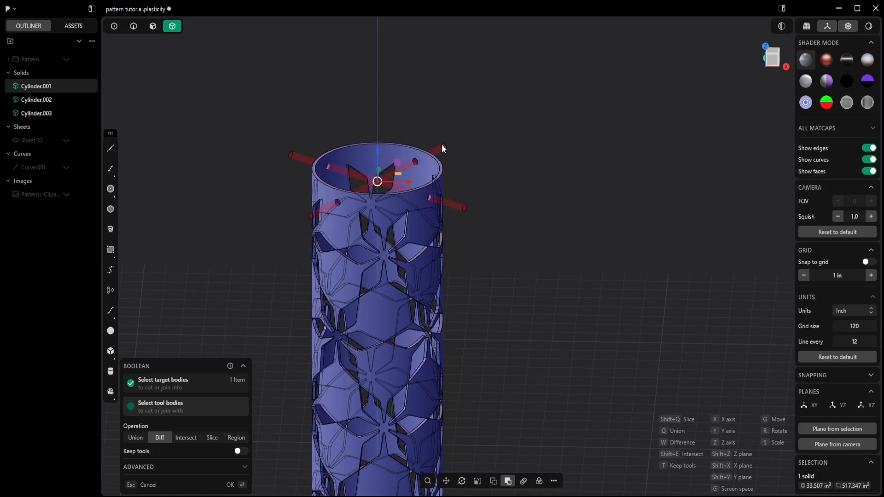
pyautogui.click(233, 485)
# - Save the Plasticity file
pyautogui.moveTo(474, 382); pyautogui.dragTo(441, 328, button='middle')
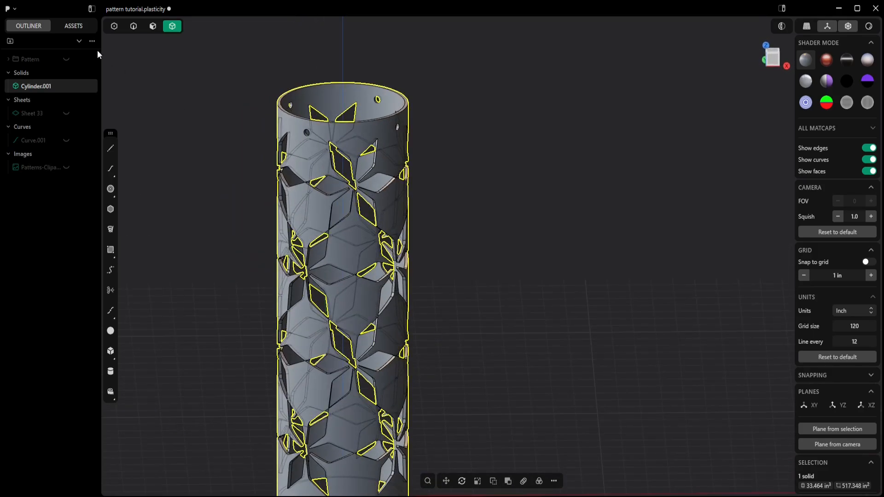
pyautogui.click(9, 9)
pyautogui.click(12, 101)
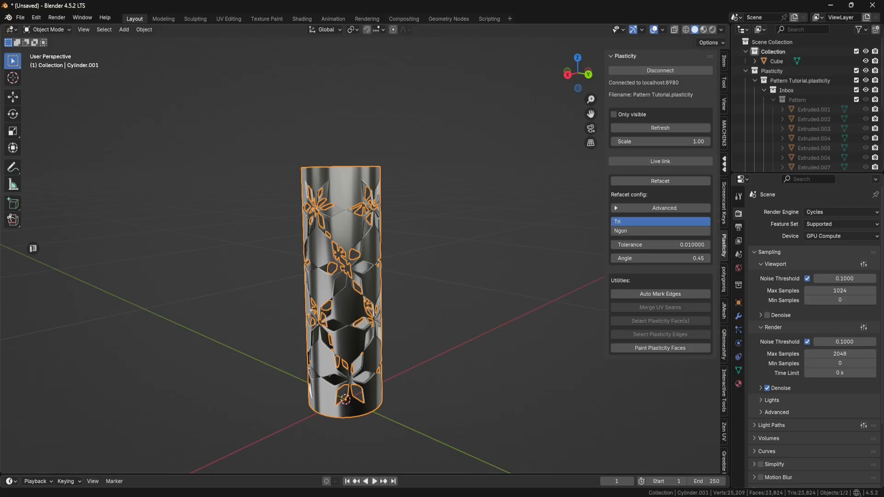
# - Refresh the Plasticity link in Blender to update the imported cylinder
pyautogui.moveTo(535, 244); pyautogui.dragTo(543, 257, button='middle')
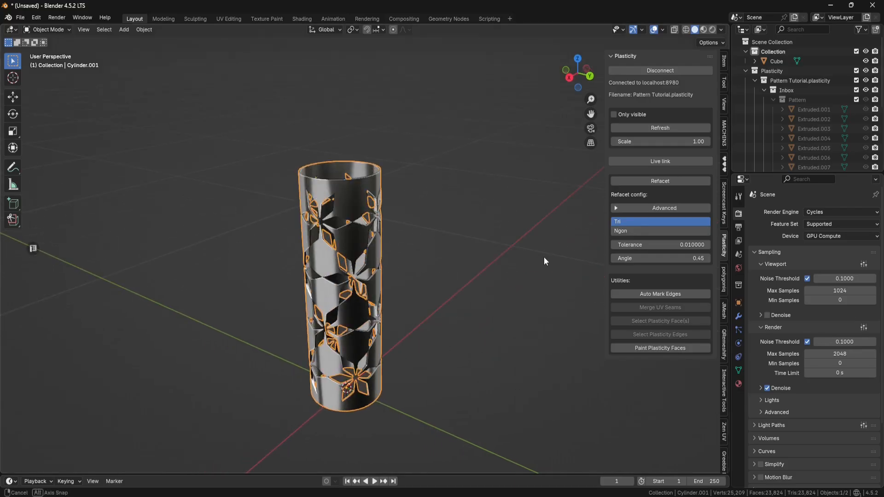
pyautogui.click(667, 129)
pyautogui.moveTo(444, 202); pyautogui.dragTo(481, 203, button='middle')
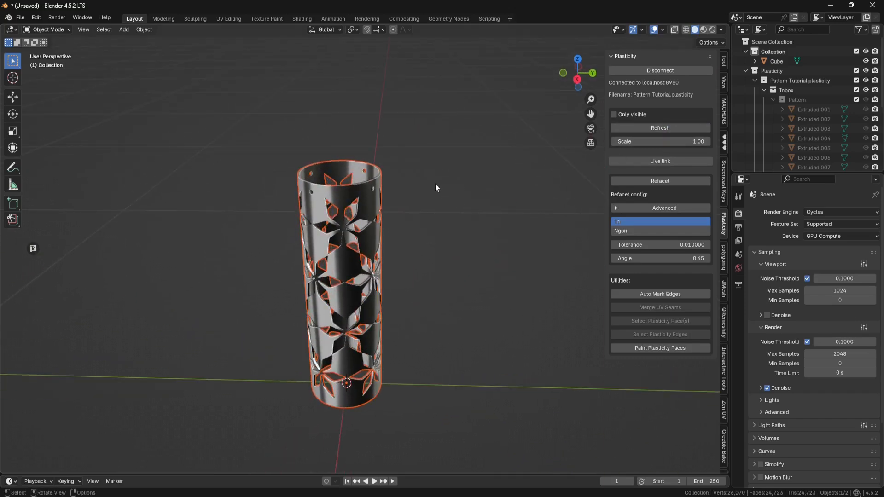
# - Zoom in and orbit around the cylinder to inspect the new holes near its top
pyautogui.scroll(7, 445, 192)
pyautogui.keyDown('shift'); pyautogui.moveTo(427, 167); pyautogui.dragTo(441, 178, button='middle'); pyautogui.keyUp('shift')
pyautogui.moveTo(527, 409); pyautogui.dragTo(473, 339, button='middle')
pyautogui.scroll(-2, 507, 411)
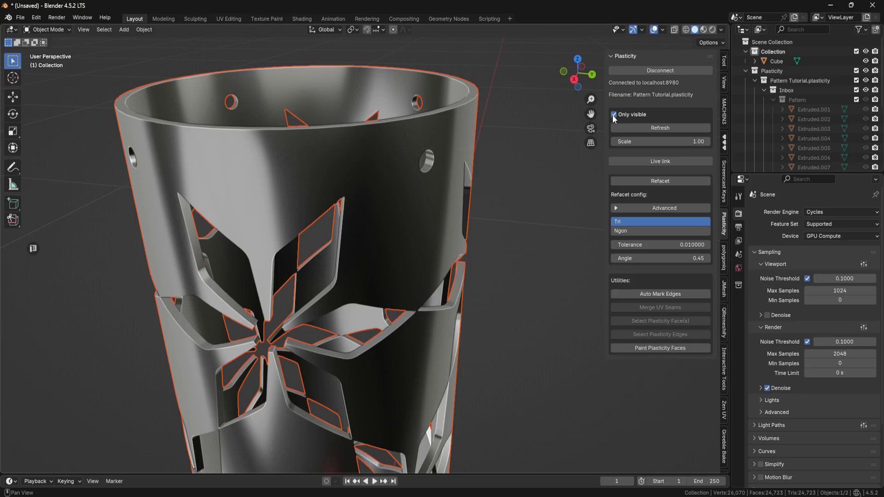
pyautogui.scroll(-5, 511, 207)
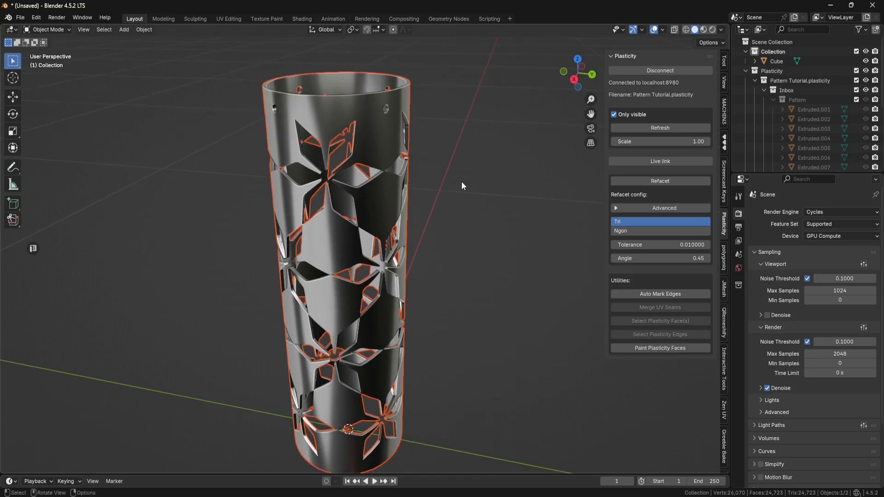
pyautogui.scroll(-2, 462, 184)
pyautogui.moveTo(463, 186)
pyautogui.mouseDown(button='middle')
pyautogui.moveTo(439, 208)
pyautogui.moveTo(457, 195)
pyautogui.mouseUp(button='middle')
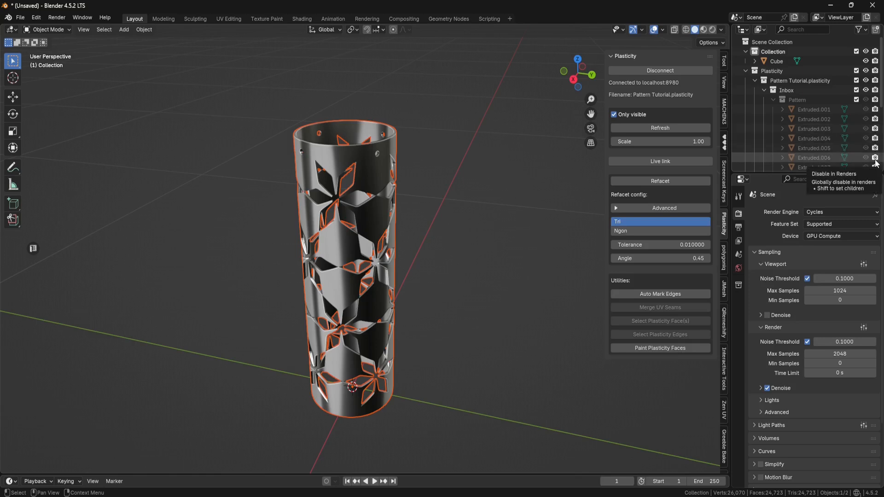
# - Add a camera and move it so it faces the cylinder
pyautogui.hotkey('shift', 'a')
pyautogui.click(512, 340)
pyautogui.scroll(-8, 457, 271)
pyautogui.moveTo(459, 274); pyautogui.dragTo(464, 305, button='middle')
pyautogui.click(12, 97)
pyautogui.moveTo(347, 317); pyautogui.dragTo(319, 408)
pyautogui.moveTo(460, 399); pyautogui.dragTo(410, 362, button='middle')
pyautogui.moveTo(345, 340); pyautogui.dragTo(332, 290)
pyautogui.moveTo(323, 313); pyautogui.dragTo(361, 298, button='middle')
# - Switch to the camera view, lock the camera to the view and frame the cylinder
pyautogui.press('KP_0')
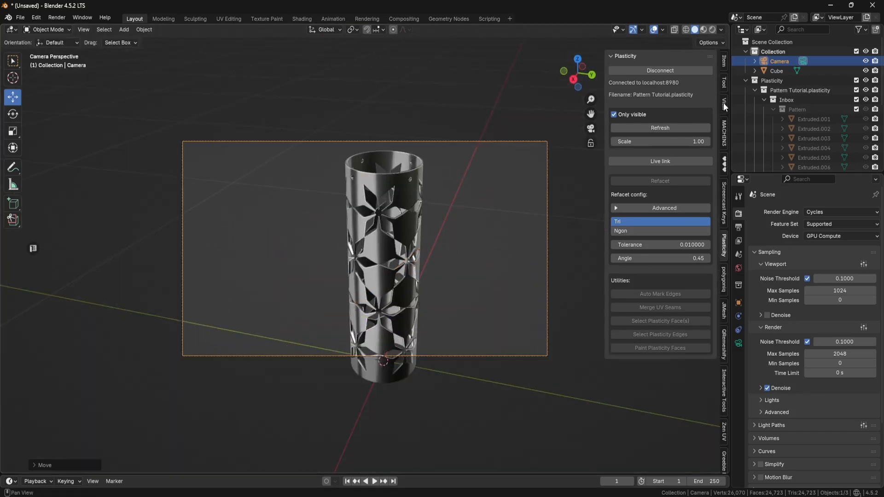
pyautogui.click(724, 105)
pyautogui.click(655, 188)
pyautogui.moveTo(391, 216); pyautogui.dragTo(406, 247, button='middle')
# - Render an image from the camera and close the render window
pyautogui.click(64, 19)
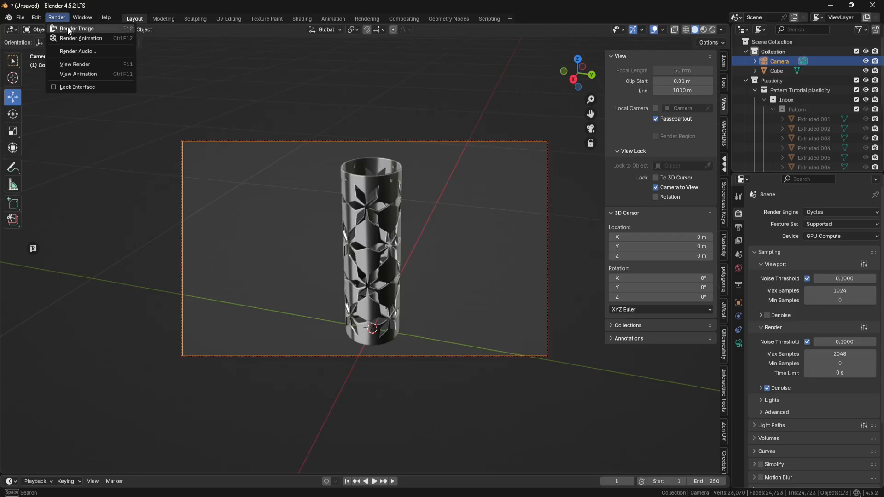
pyautogui.click(67, 25)
pyautogui.scroll(-2, 248, 140)
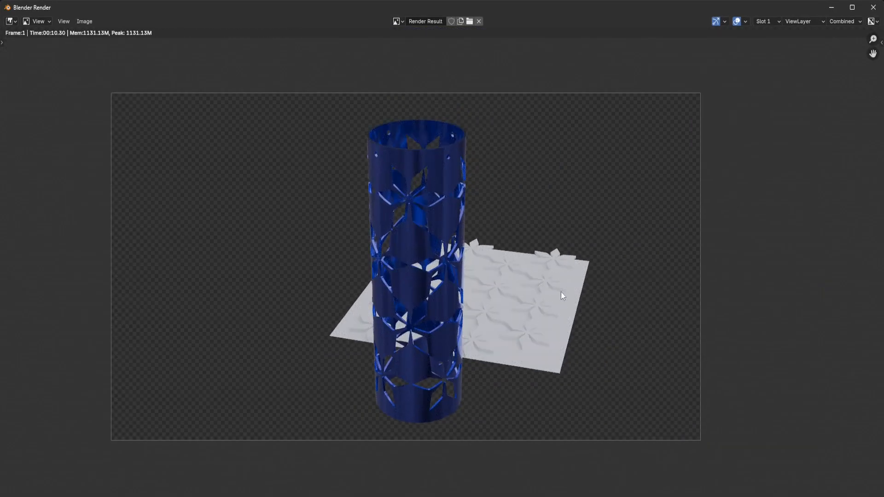
pyautogui.click(873, 8)
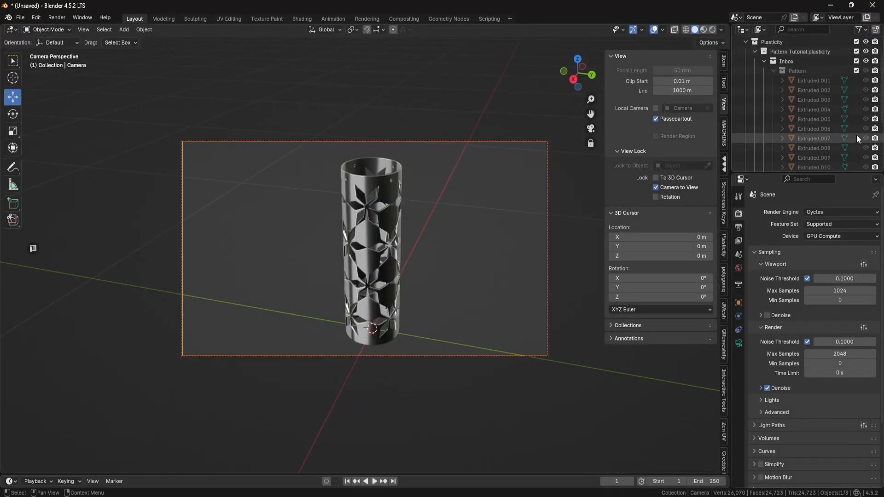
# - Refresh the Plasticity link, render the camera view again and close the render window
pyautogui.click(725, 246)
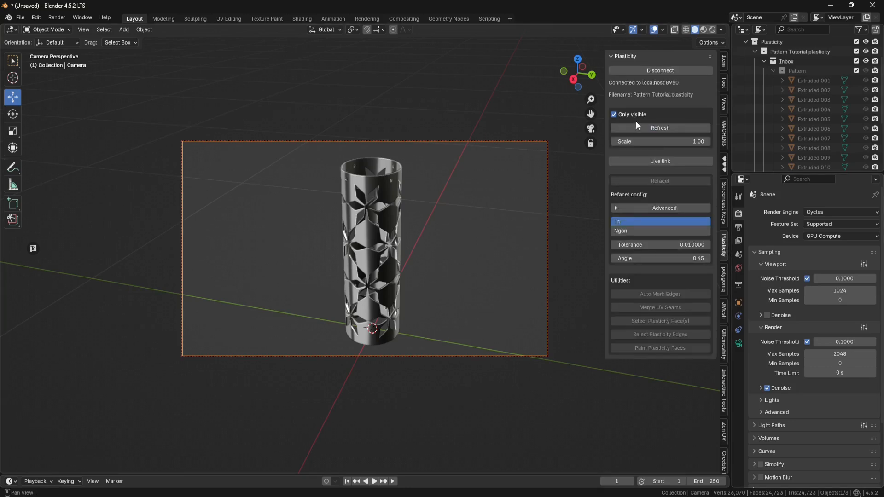
pyautogui.click(660, 128)
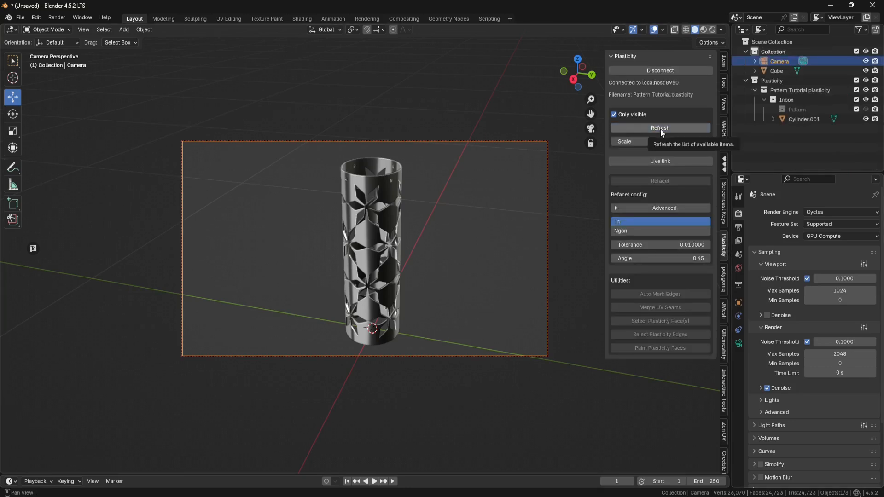
pyautogui.click(56, 17)
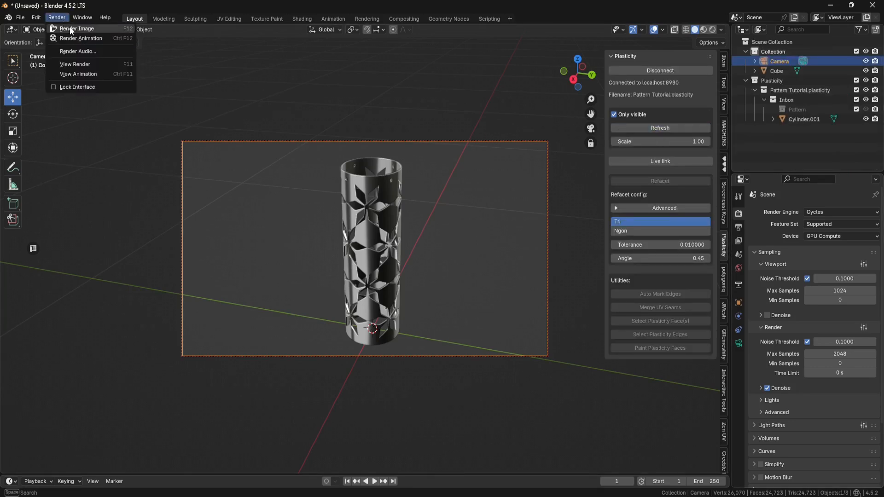
pyautogui.click(65, 29)
pyautogui.scroll(-1, 313, 159)
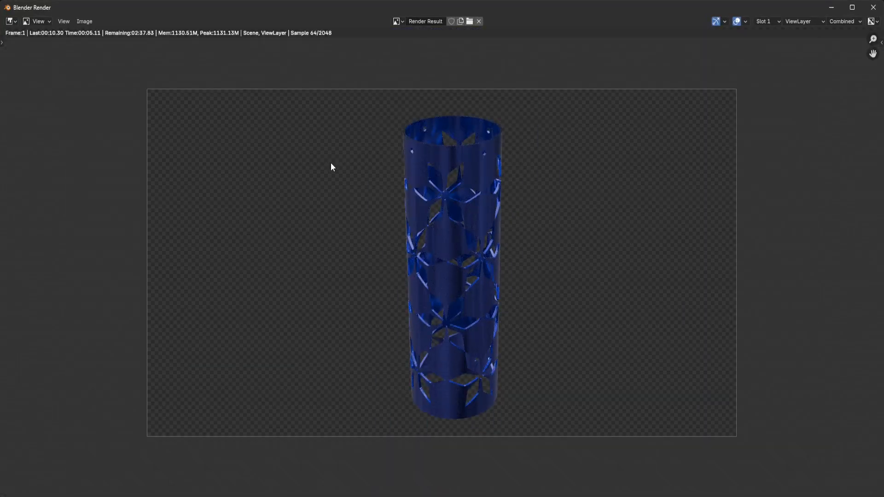
pyautogui.click(874, 8)
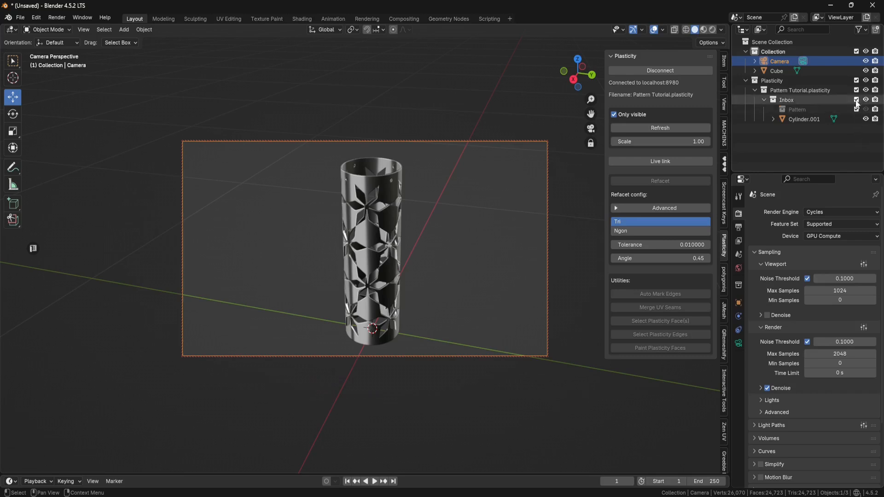
# - Leave the camera view and duplicate the cylinder, moving the copy along the Y axis
pyautogui.click(473, 204)
pyautogui.press('KP_0')
pyautogui.scroll(-3, 470, 205)
pyautogui.moveTo(450, 213); pyautogui.dragTo(406, 229, button='middle')
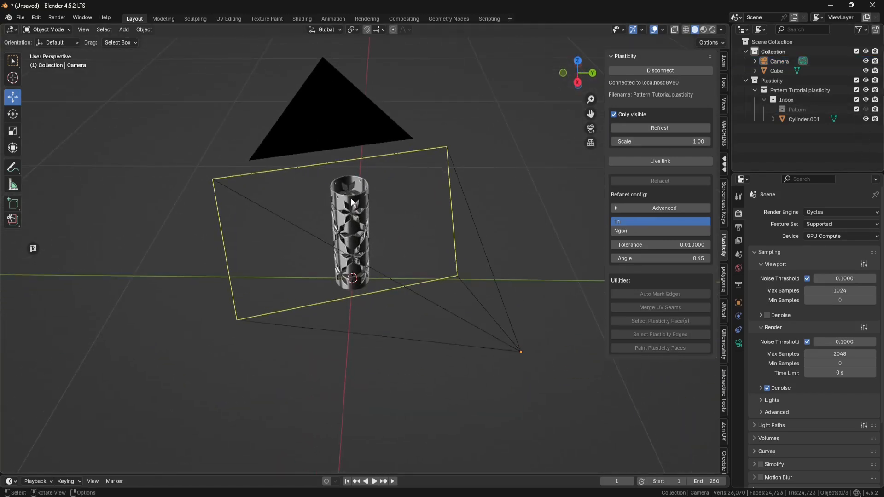
pyautogui.click(354, 216)
pyautogui.hotkey('shift', 'd')
pyautogui.press('y')
pyautogui.moveTo(341, 275); pyautogui.dragTo(332, 275)
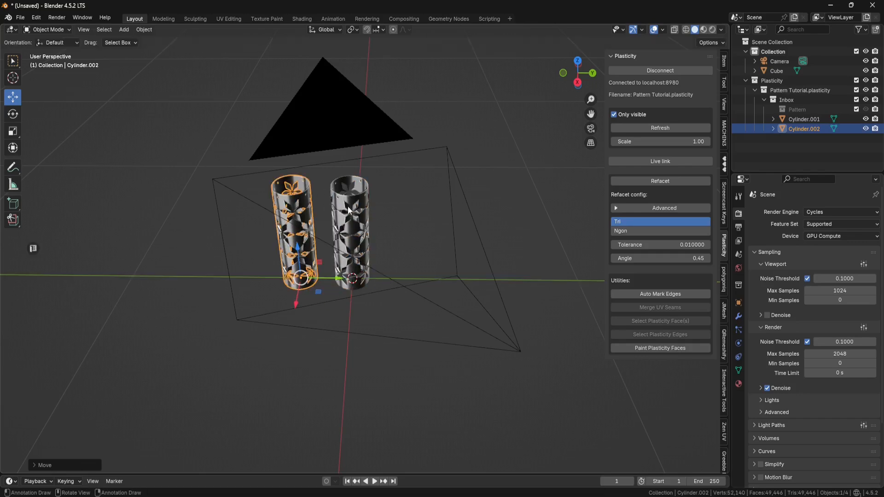
# - Duplicate the cylinder again beside the others and open its material settings in the Shading workspace
pyautogui.click(358, 269)
pyautogui.hotkey('shift', 'd')
pyautogui.rightClick(387, 274)
pyautogui.moveTo(390, 276); pyautogui.dragTo(440, 275)
pyautogui.click(313, 19)
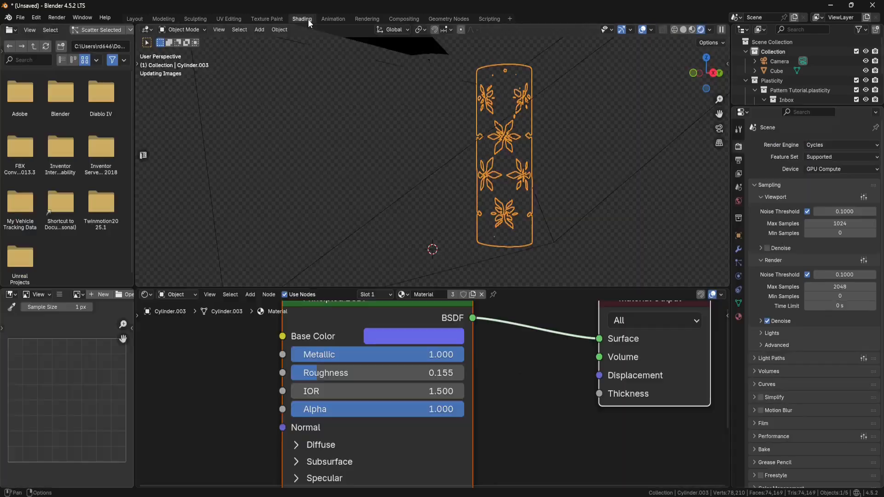
pyautogui.click(738, 316)
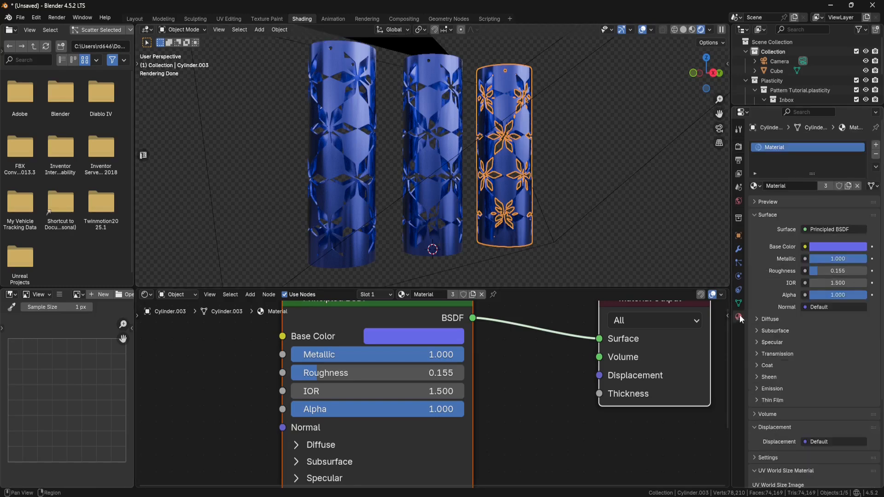
# - Add a new material to the right cylinder with a red base colour, Metallic 1.000 and Roughness about 0.16
pyautogui.click(875, 154)
pyautogui.click(444, 295)
pyautogui.click(415, 358)
pyautogui.moveTo(439, 212); pyautogui.dragTo(421, 198)
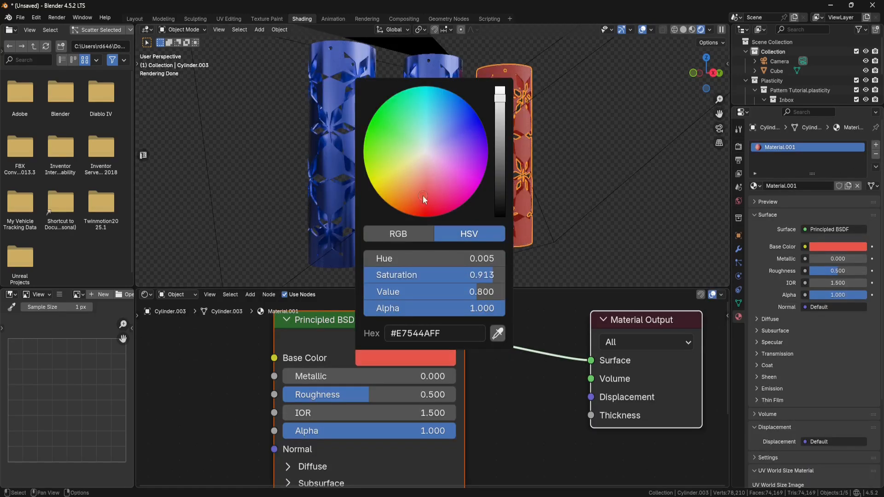
pyautogui.moveTo(409, 395); pyautogui.dragTo(455, 377)
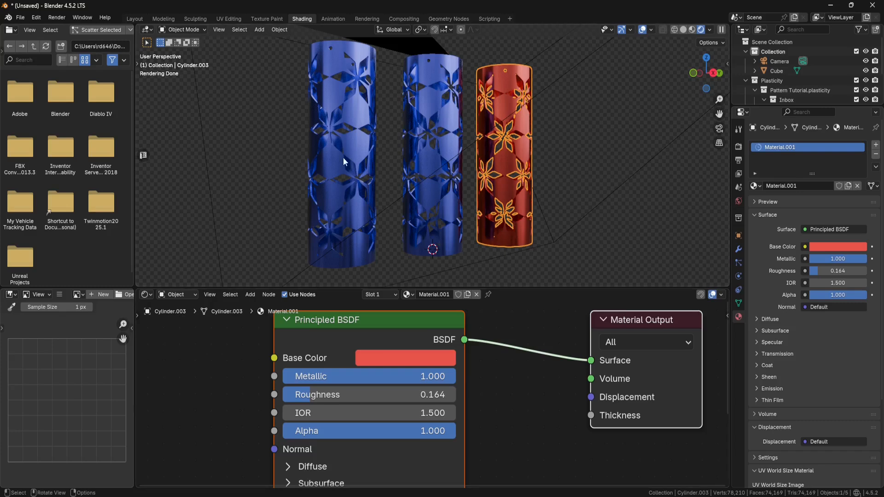
# - Select the left cylinder and give it a new purple metallic material with low roughness
pyautogui.click(362, 173)
pyautogui.click(876, 155)
pyautogui.click(447, 295)
pyautogui.click(415, 361)
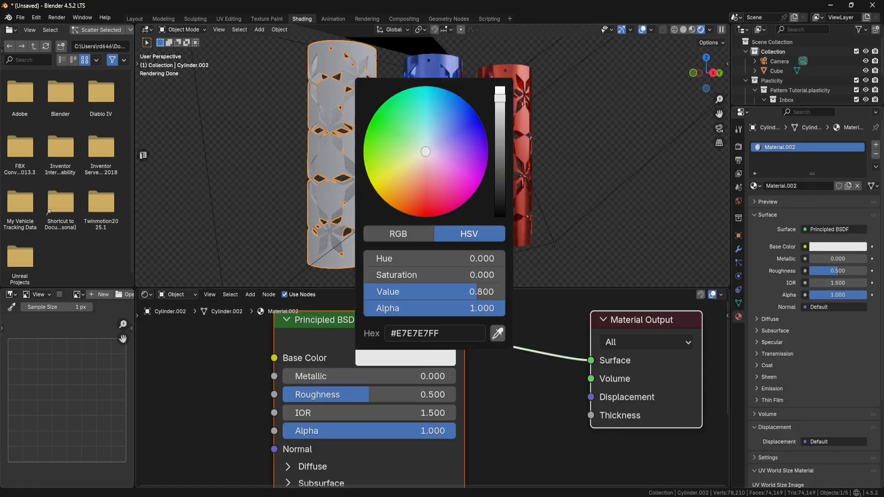
pyautogui.click(464, 174)
pyautogui.moveTo(359, 395); pyautogui.dragTo(456, 377)
pyautogui.moveTo(490, 162); pyautogui.dragTo(494, 178, button='middle')
# - Switch to the Layout workspace, enter Edit Mode on the middle cylinder and refacet it with Ngon mode
pyautogui.click(134, 18)
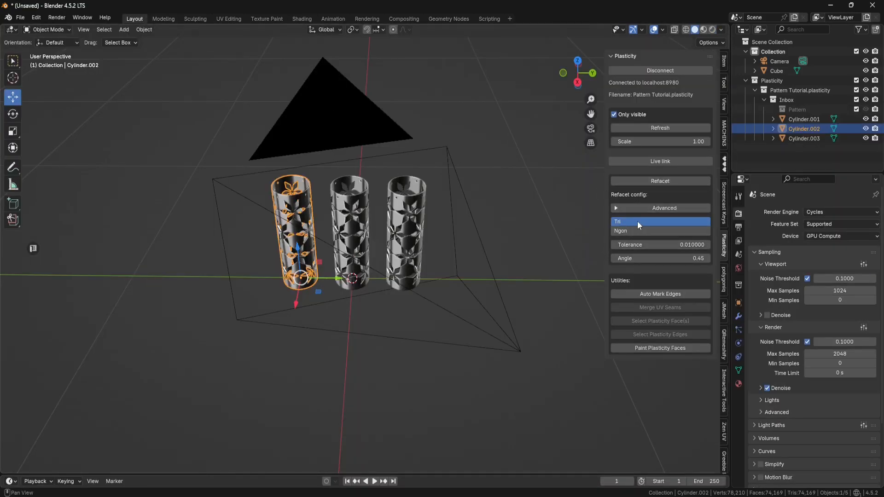
pyautogui.click(362, 201)
pyautogui.scroll(6, 364, 199)
pyautogui.keyDown('shift'); pyautogui.moveTo(382, 180); pyautogui.dragTo(499, 233, button='middle'); pyautogui.keyUp('shift')
pyautogui.press('Tab')
pyautogui.click(423, 288)
pyautogui.scroll(4, 402, 253)
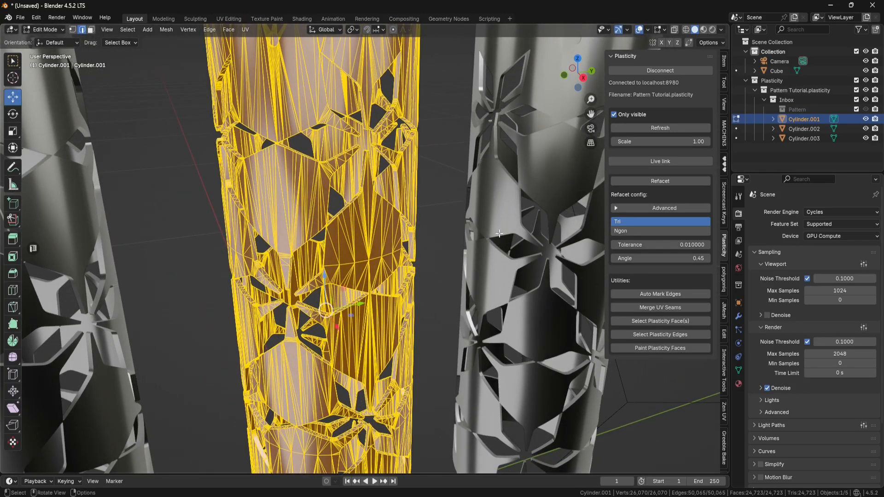
pyautogui.click(650, 231)
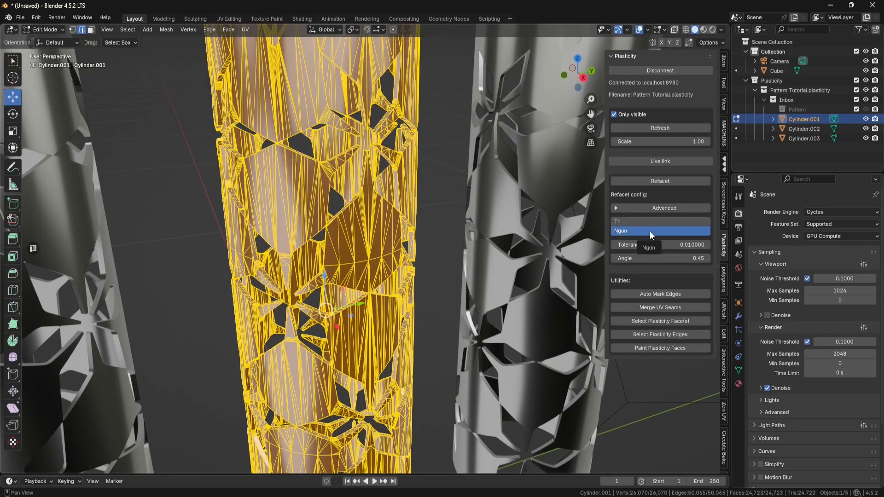
pyautogui.click(656, 181)
# - Inspect the cylinders' meshes by toggling between Object Mode and Edit Mode on the middle cylinder
pyautogui.moveTo(461, 191); pyautogui.dragTo(456, 198, button='middle')
pyautogui.scroll(-3, 456, 199)
pyautogui.click(45, 29)
pyautogui.click(44, 39)
pyautogui.click(469, 158)
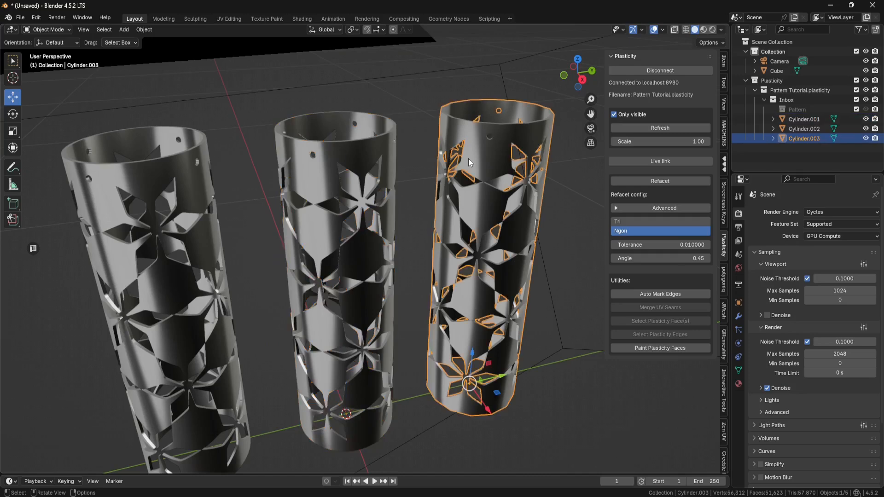
pyautogui.click(375, 154)
pyautogui.click(69, 29)
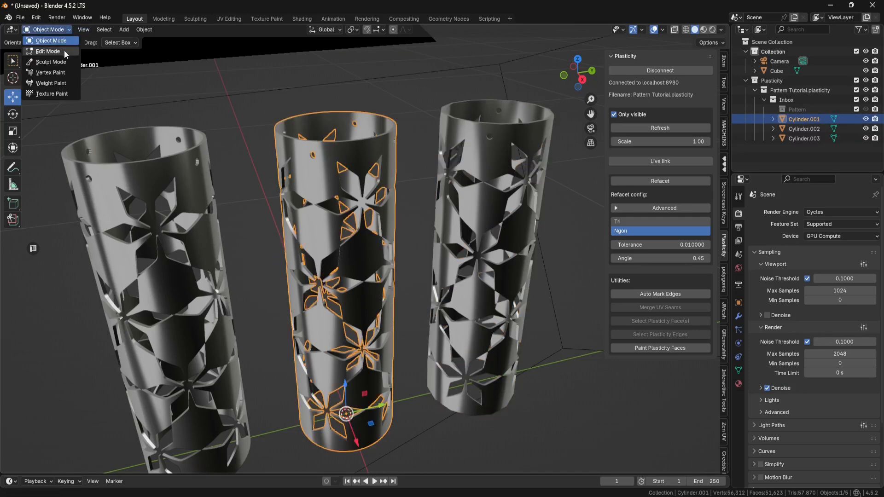
pyautogui.click(64, 51)
pyautogui.click(63, 28)
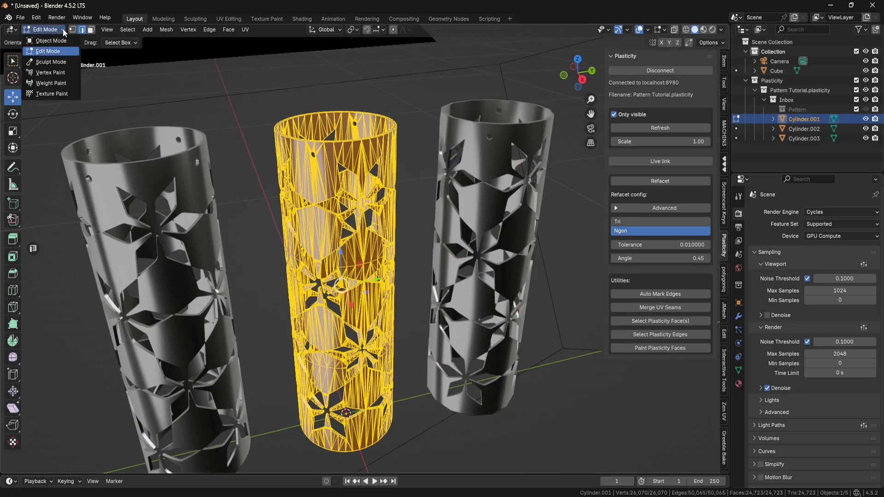
pyautogui.click(63, 41)
pyautogui.click(170, 162)
pyautogui.moveTo(460, 139); pyautogui.dragTo(481, 137, button='middle')
pyautogui.click(482, 137)
# - Enter Edit Mode on the right cylinder, set the refacet tolerance to 0.0001 and refacet it
pyautogui.click(69, 30)
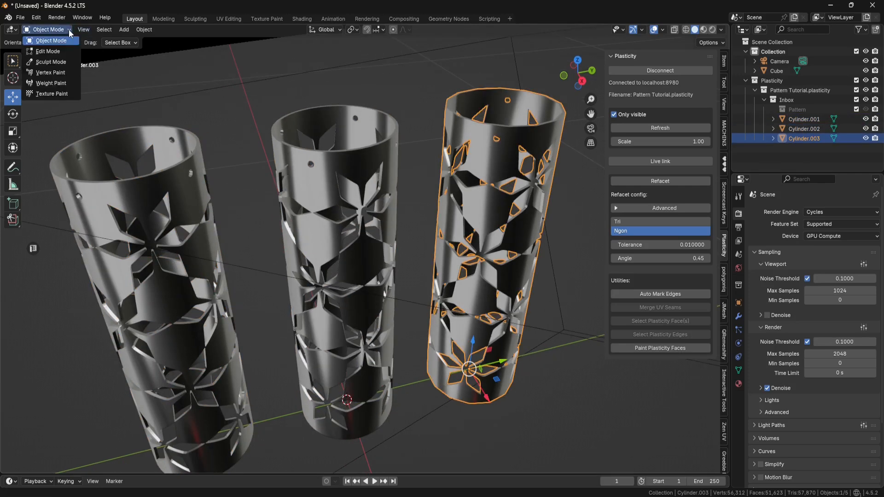
pyautogui.click(48, 51)
pyautogui.moveTo(451, 157); pyautogui.dragTo(451, 206, button='middle')
pyautogui.scroll(3, 476, 162)
pyautogui.click(688, 248)
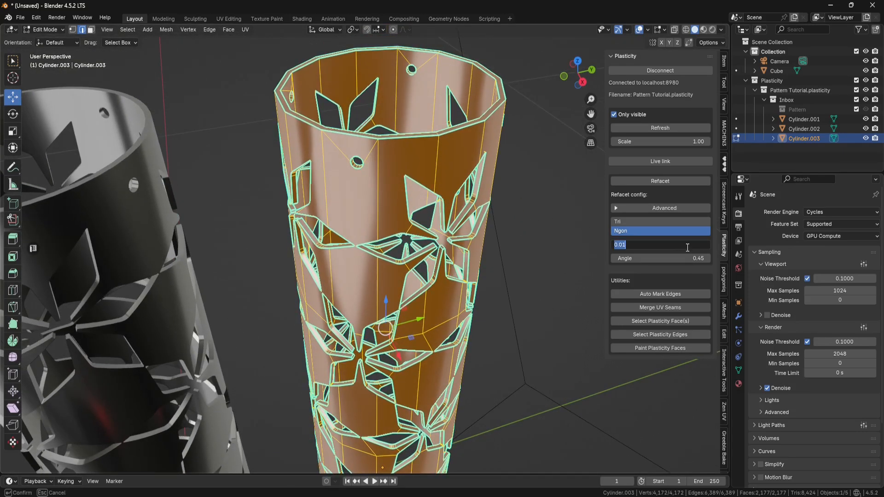
pyautogui.write('.00')
pyautogui.press('Return')
pyautogui.moveTo(552, 209); pyautogui.dragTo(555, 204, button='middle')
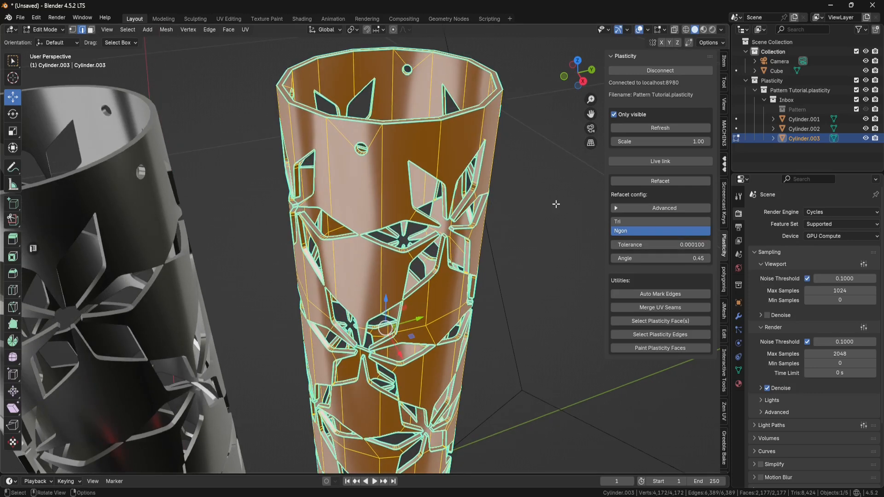
pyautogui.click(660, 181)
# - Set the refacet angle to 0.10 and refacet the right cylinder again
pyautogui.moveTo(537, 184)
pyautogui.mouseDown(button='middle')
pyautogui.moveTo(519, 170)
pyautogui.moveTo(521, 179)
pyautogui.mouseUp(button='middle')
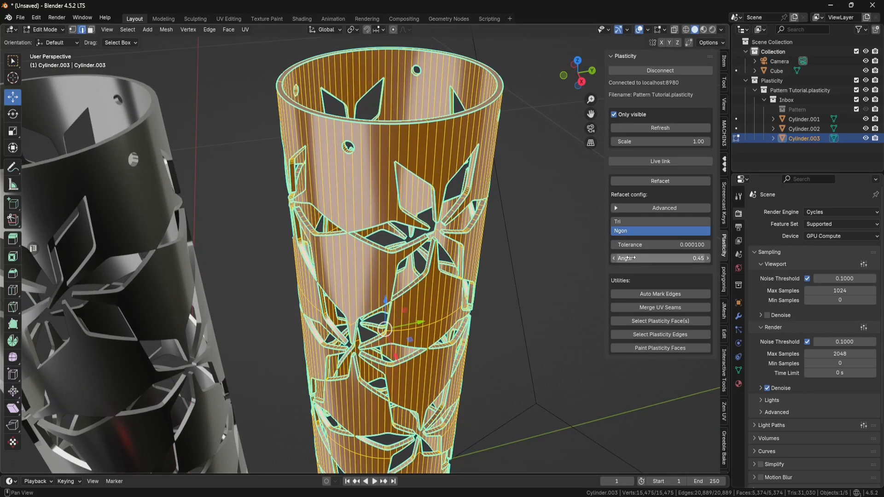
pyautogui.scroll(6, 460, 237)
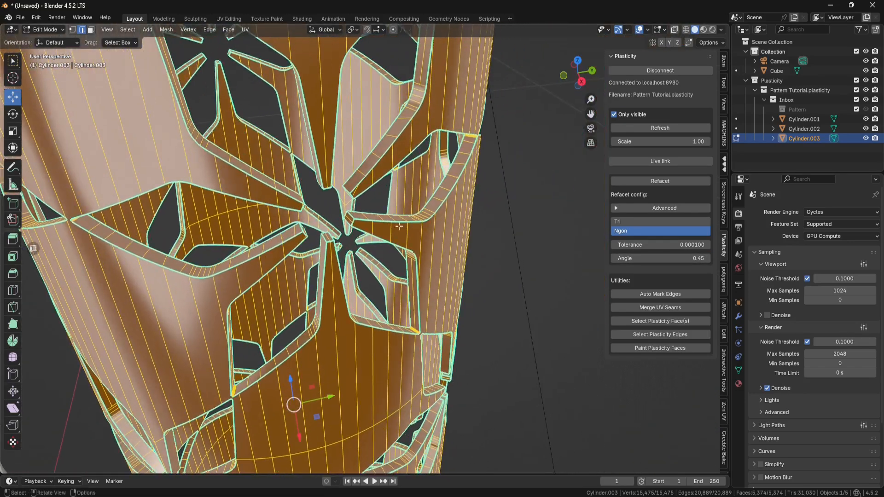
pyautogui.scroll(5, 392, 228)
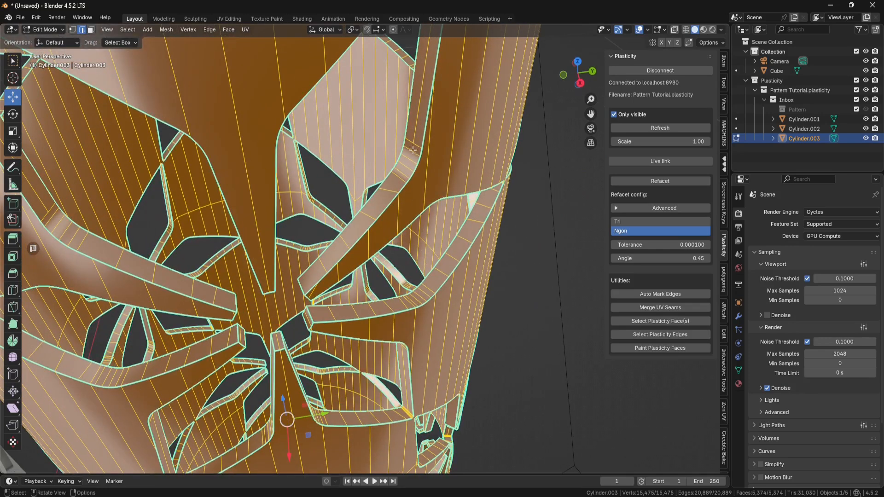
pyautogui.click(672, 258)
pyautogui.press('BackSpace')
pyautogui.press('Return')
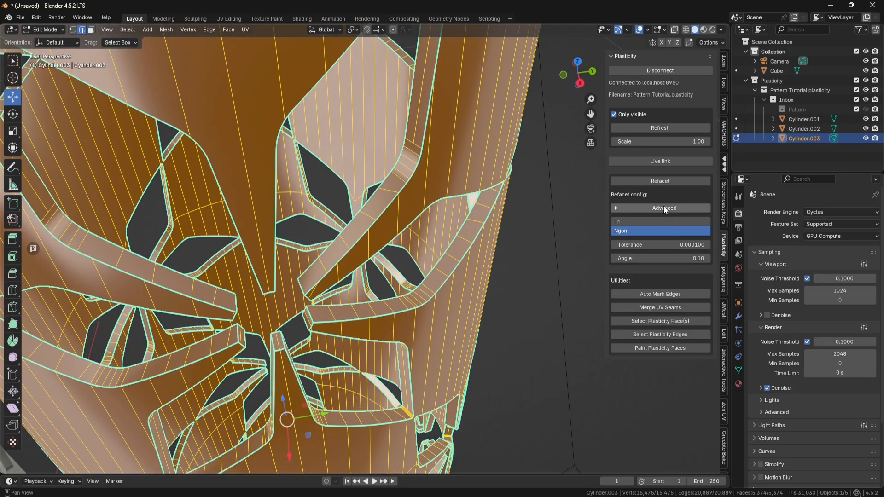
pyautogui.click(661, 181)
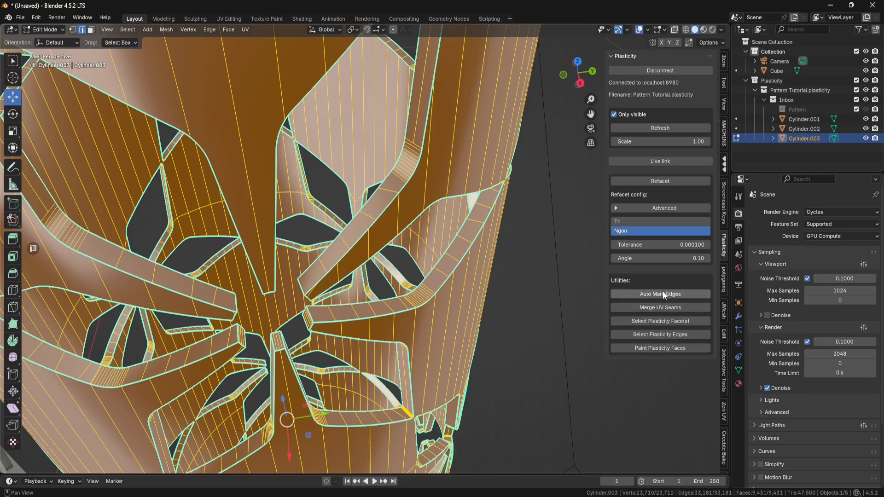
# - Expand and collapse the advanced refacet settings to review them
pyautogui.click(615, 208)
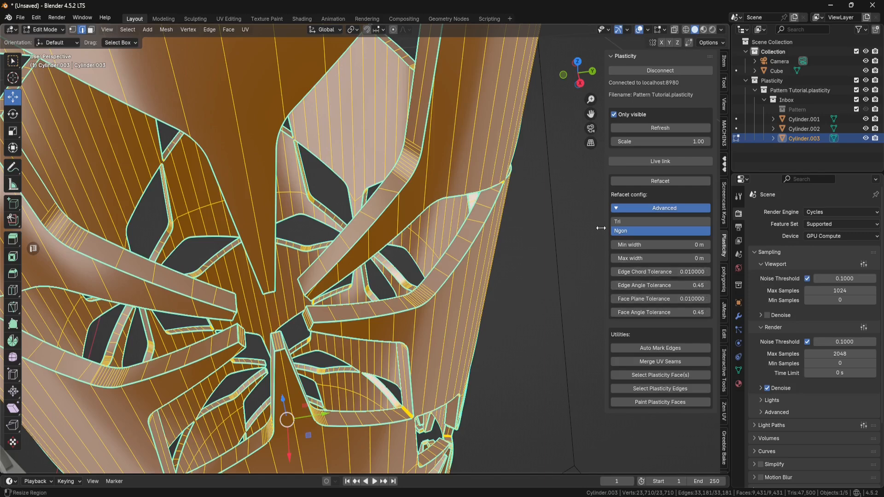
pyautogui.click(616, 209)
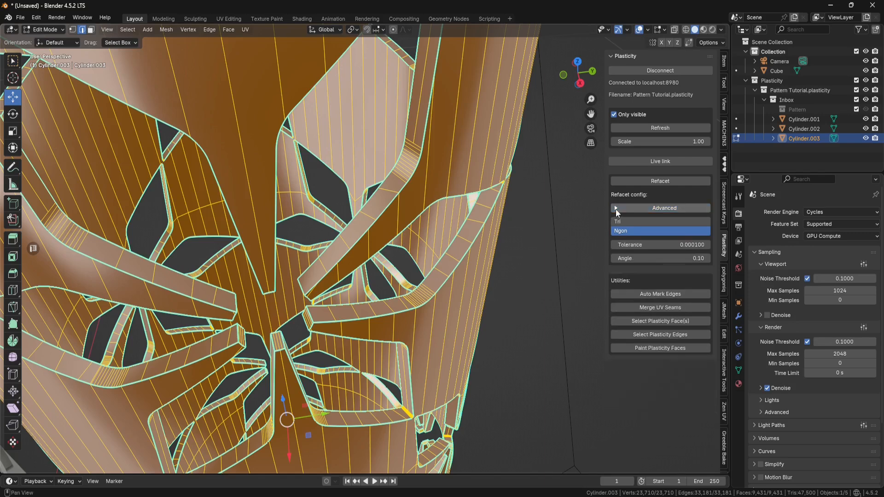
pyautogui.scroll(-10, 482, 209)
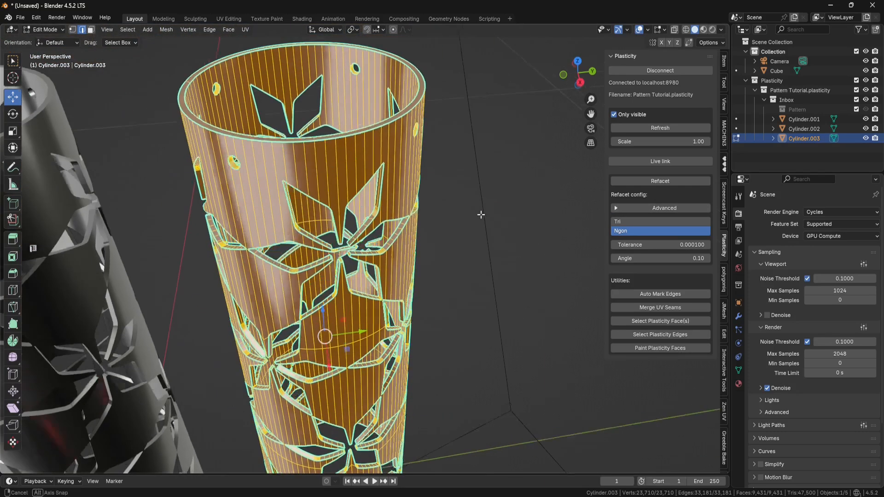
# - Return to Object Mode and disconnect from the Plasticity server
pyautogui.hotkey('ctrl', 'Tab')
pyautogui.click(486, 159)
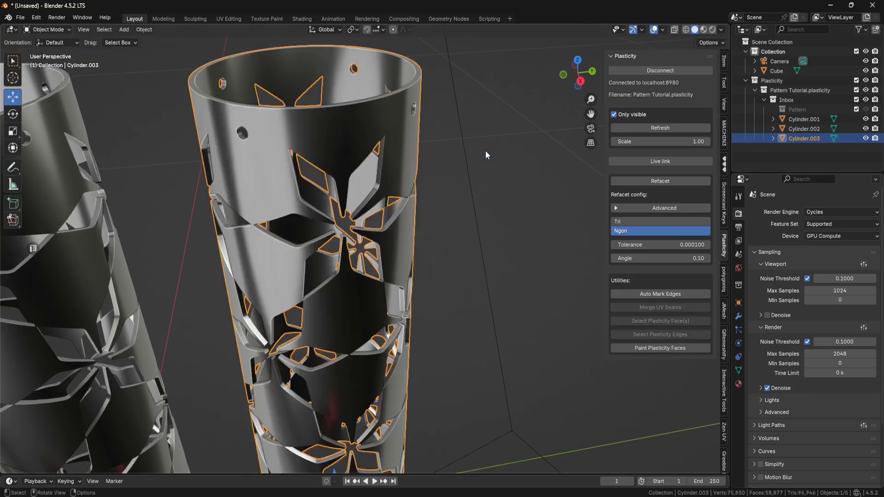
pyautogui.moveTo(510, 176); pyautogui.dragTo(540, 181, button='middle')
pyautogui.scroll(-2, 507, 179)
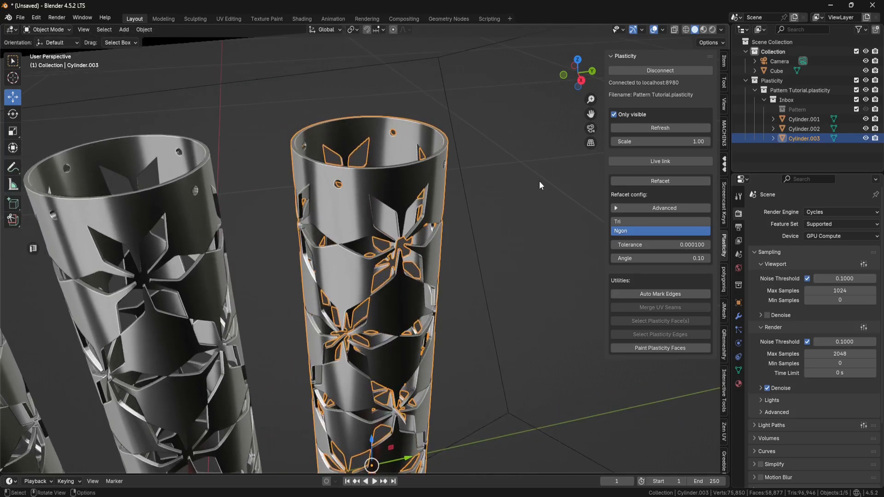
pyautogui.click(667, 71)
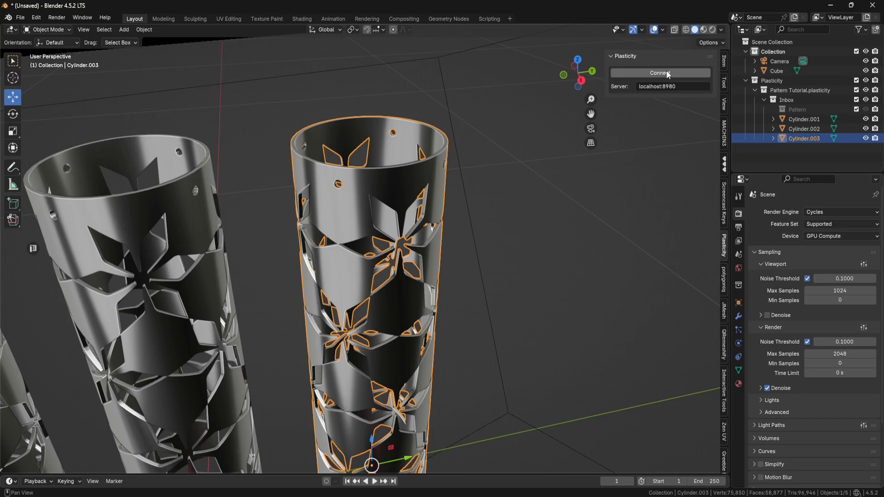
# - Switch the viewport to rendered shading and hide the camera in the viewport
pyautogui.scroll(-5, 276, 230)
pyautogui.click(187, 236)
pyautogui.click(117, 249)
pyautogui.moveTo(118, 248); pyautogui.dragTo(295, 264, button='middle')
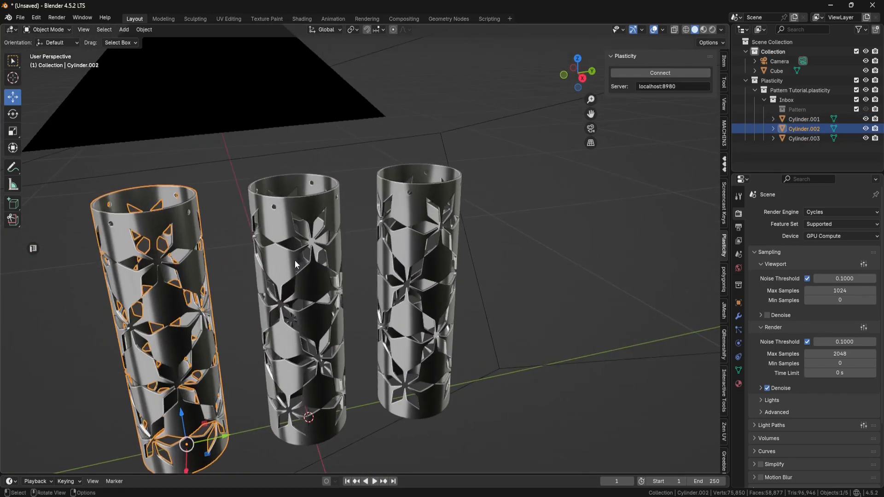
pyautogui.click(713, 30)
pyautogui.moveTo(479, 245); pyautogui.dragTo(552, 206, button='middle')
pyautogui.click(866, 61)
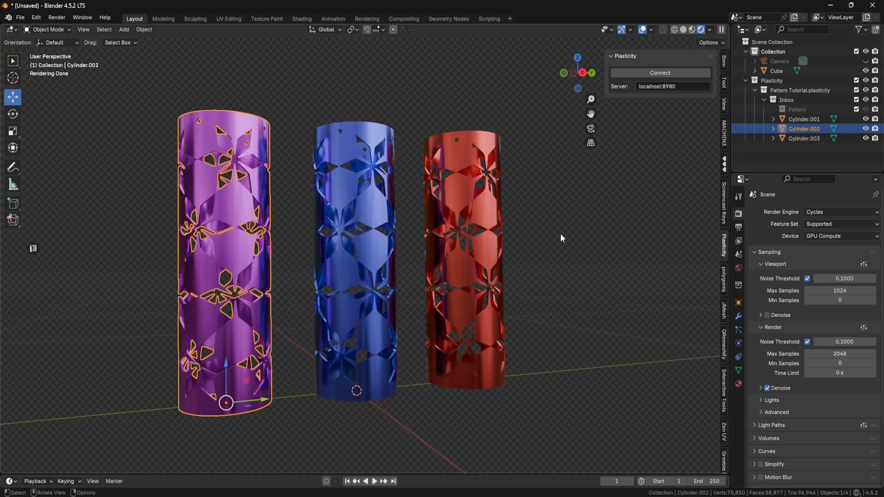